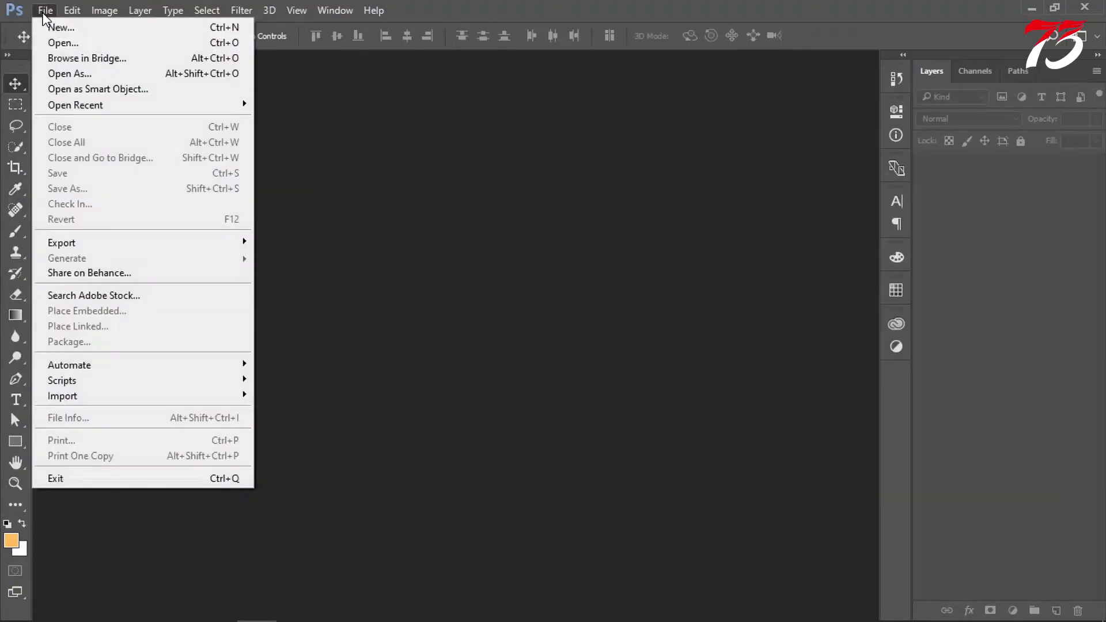
# Create a new 3700 × 2000 px, 300 ppi white document from the recent preset
pyautogui.click(57, 27)
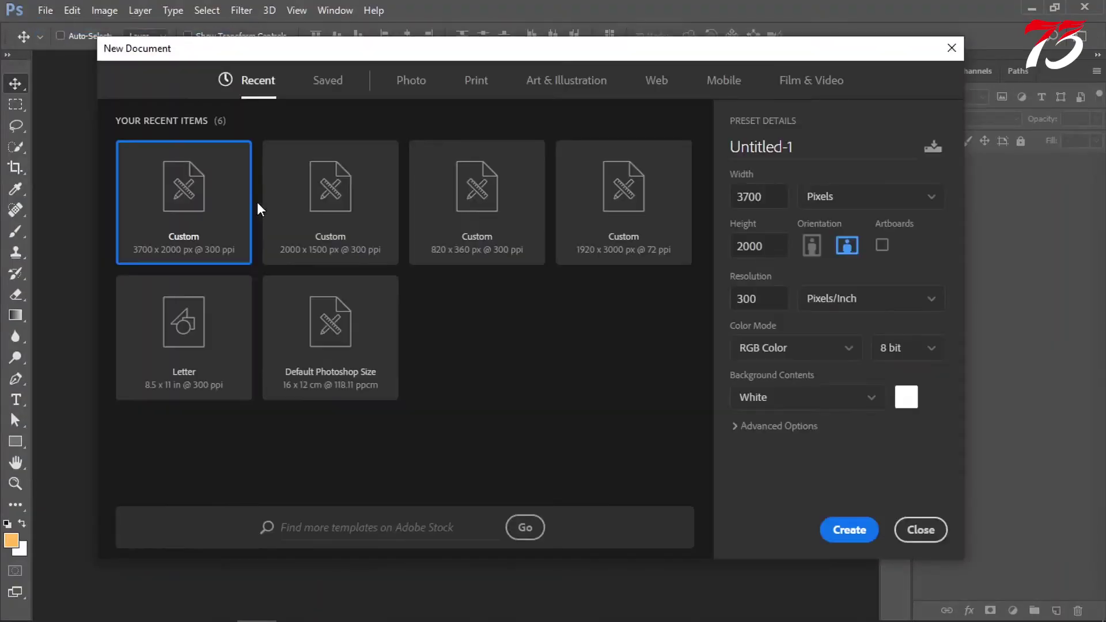
pyautogui.click(860, 519)
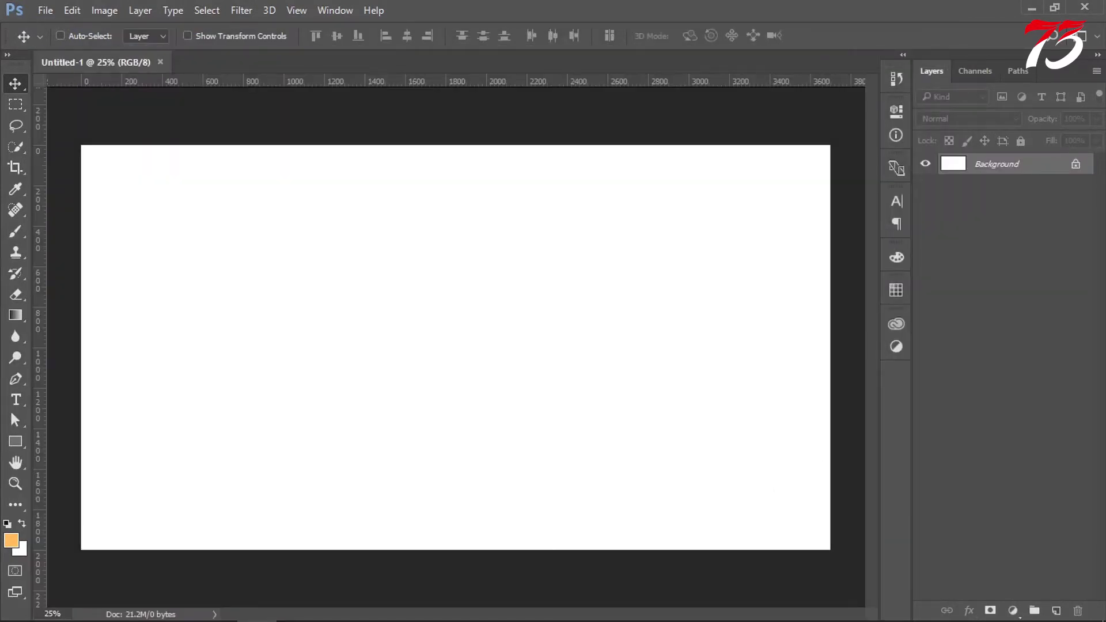
# Unlock the Background layer and fill the whole canvas with light orange #ffba5c
pyautogui.click(1075, 166)
pyautogui.hotkey('alt', 'BackSpace')
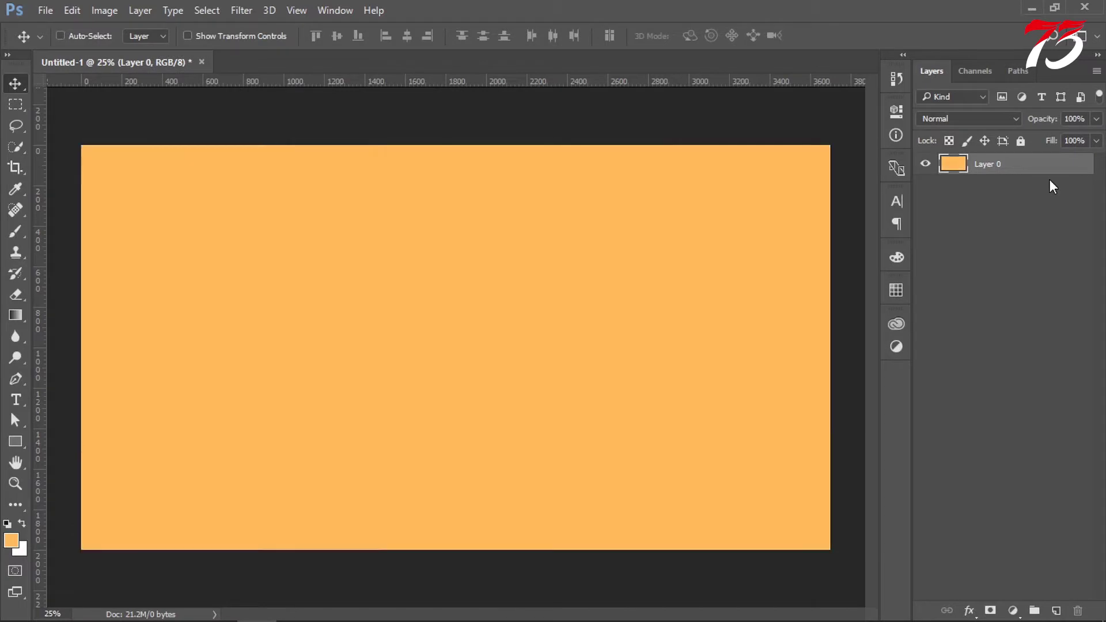
pyautogui.click(11, 542)
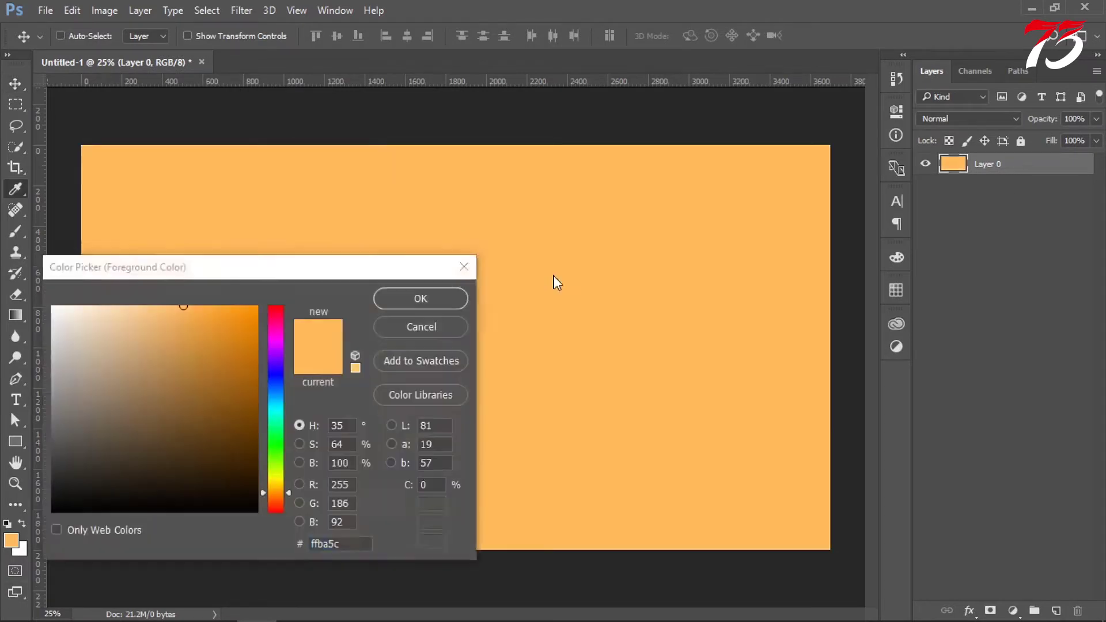
pyautogui.click(416, 301)
# Draw a rectangle over the canvas's left two-thirds and fill it dark navy #1a2430
pyautogui.click(15, 441)
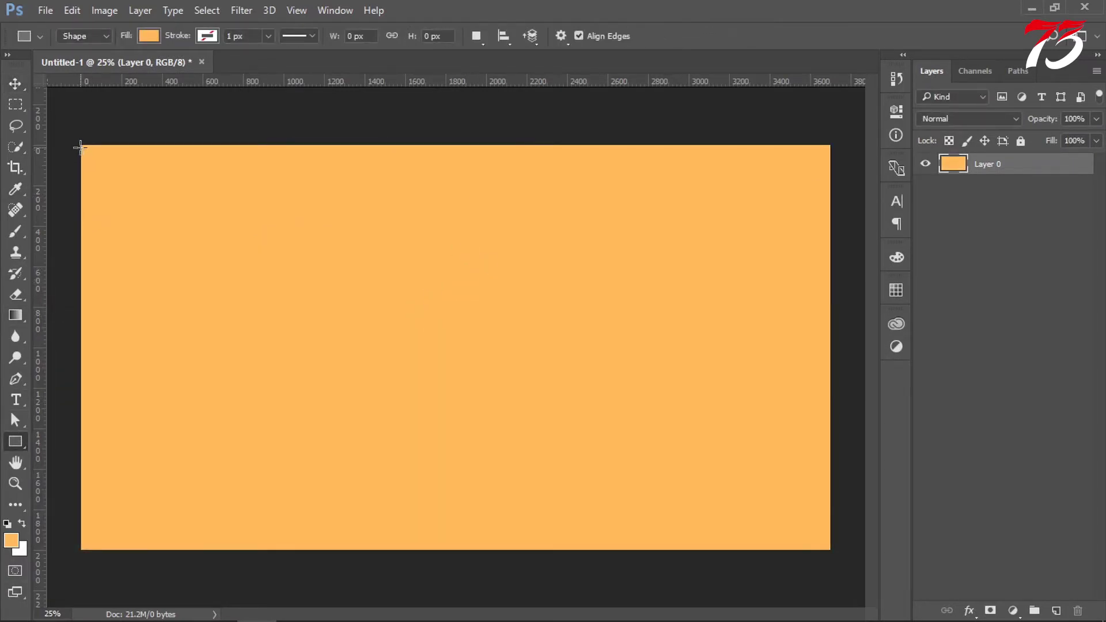
pyautogui.moveTo(80, 145); pyautogui.dragTo(568, 548)
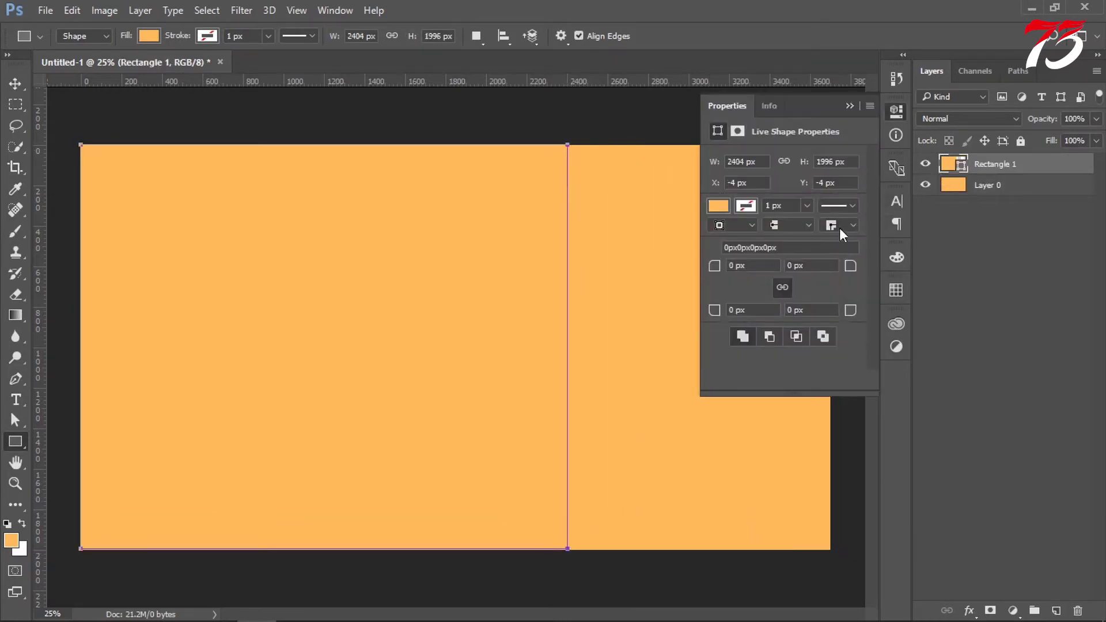
pyautogui.click(718, 205)
pyautogui.click(873, 241)
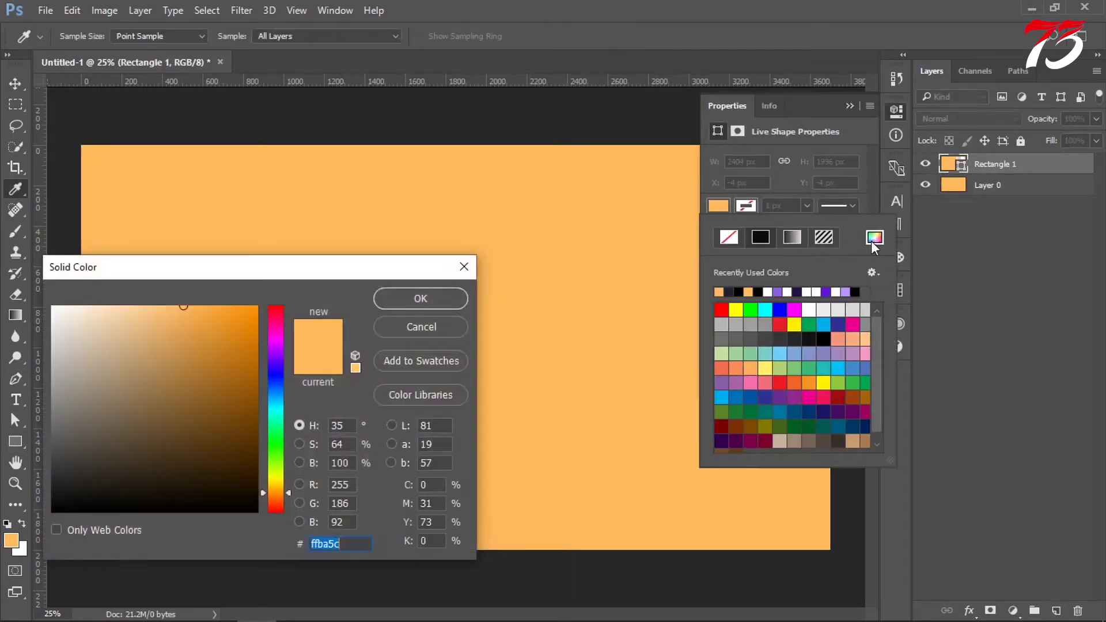
pyautogui.write('1a2430')
pyautogui.press('Return')
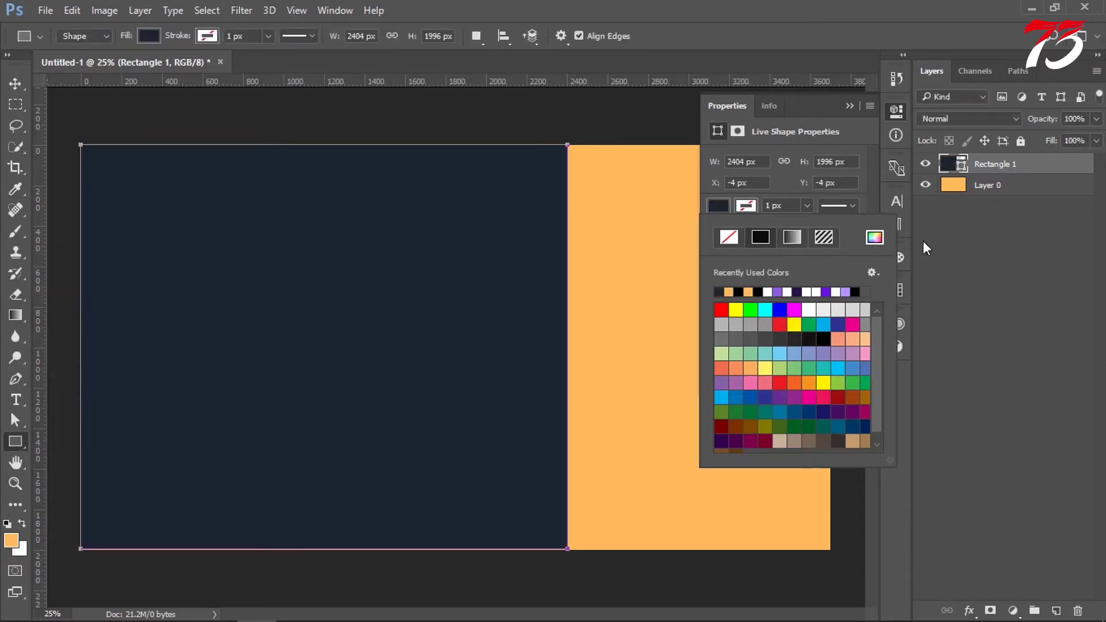
pyautogui.click(851, 107)
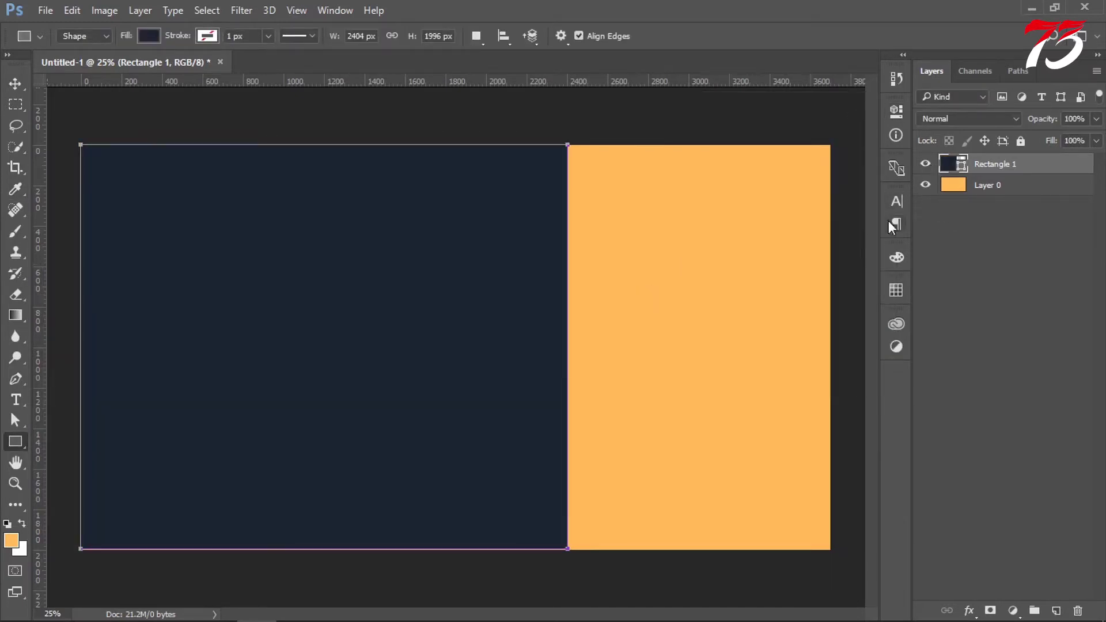
# Duplicate the navy rectangle and squeeze the copy into a narrow strip at the panel's right edge
pyautogui.moveTo(980, 168); pyautogui.dragTo(987, 196)
pyautogui.hotkey('ctrl', 't')
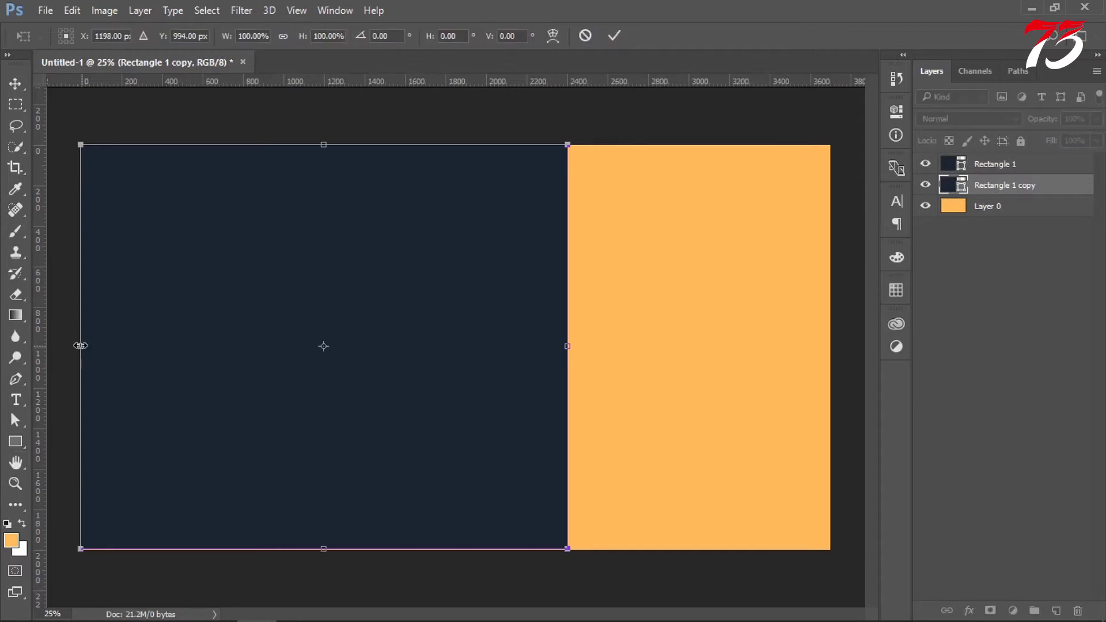
pyautogui.moveTo(81, 346); pyautogui.dragTo(565, 367)
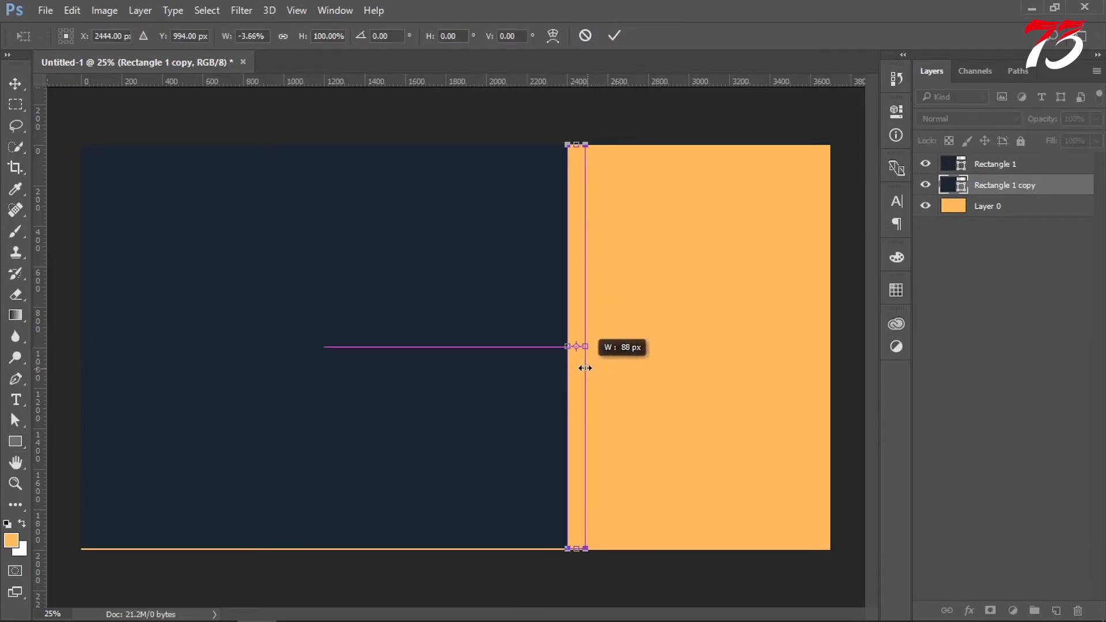
pyautogui.moveTo(563, 367); pyautogui.dragTo(590, 370)
pyautogui.press('Return')
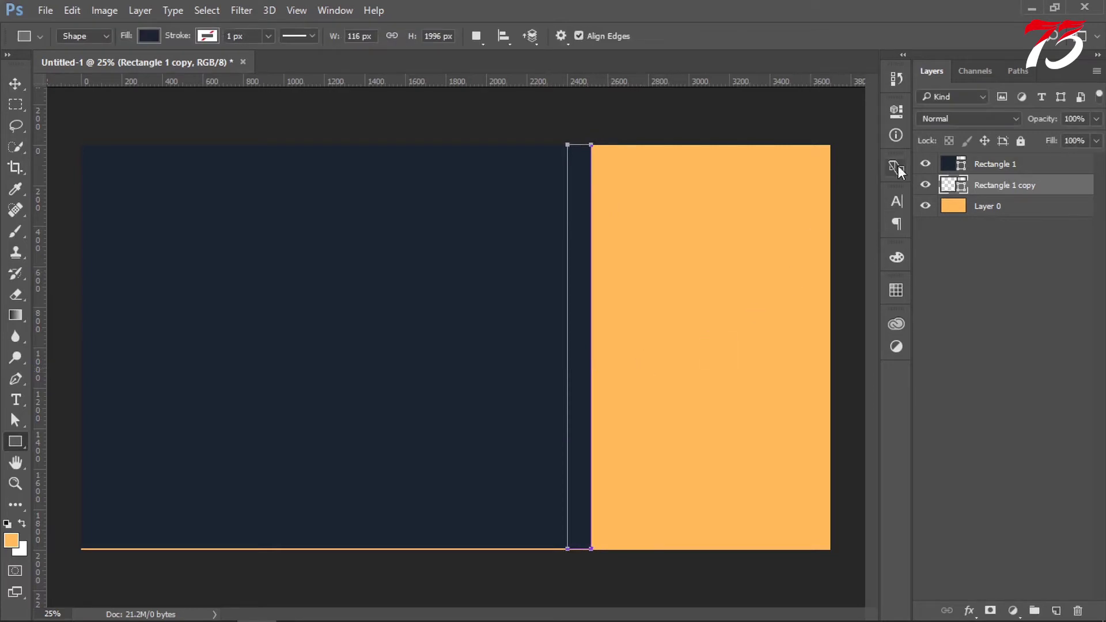
# Give the strip a deep orange fill (#ed8902)
pyautogui.click(897, 113)
pyautogui.click(718, 209)
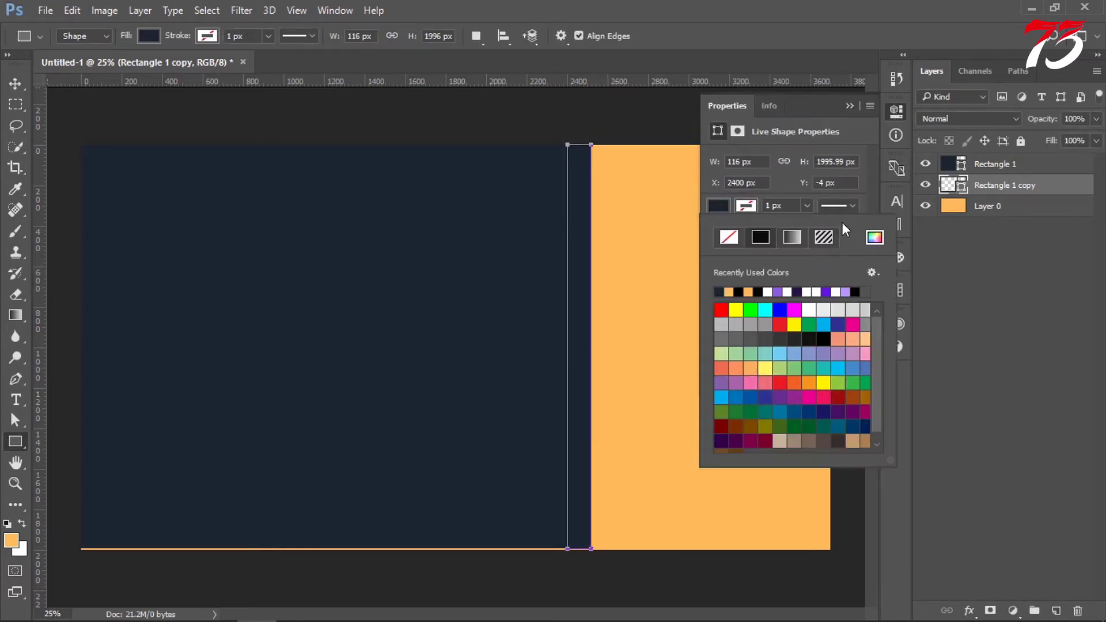
pyautogui.click(875, 241)
pyautogui.click(250, 335)
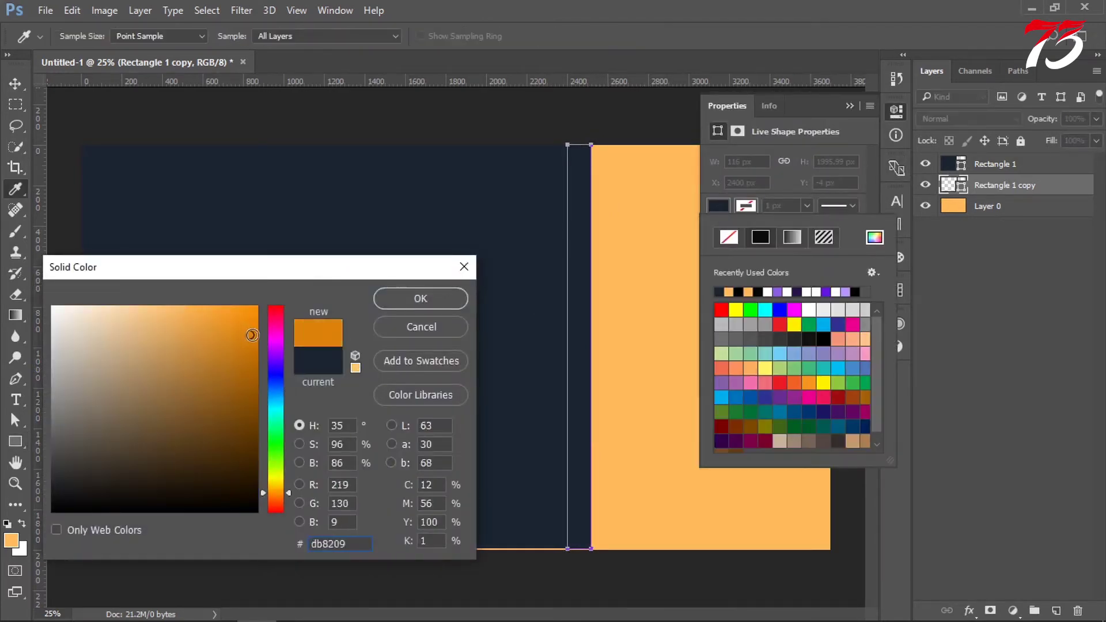
pyautogui.click(256, 321)
pyautogui.click(428, 306)
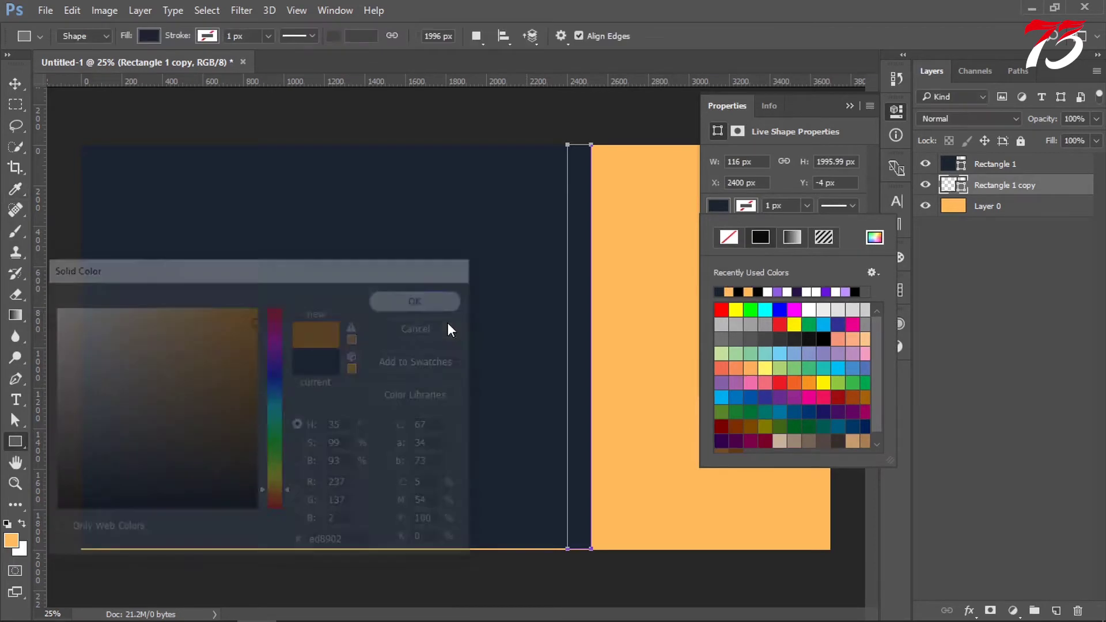
# Extend the orange strip's bottom edge down to the canvas bottom
pyautogui.keyDown('shift'); pyautogui.click(995, 163); pyautogui.keyUp('shift')
pyautogui.hotkey('ctrl', 't')
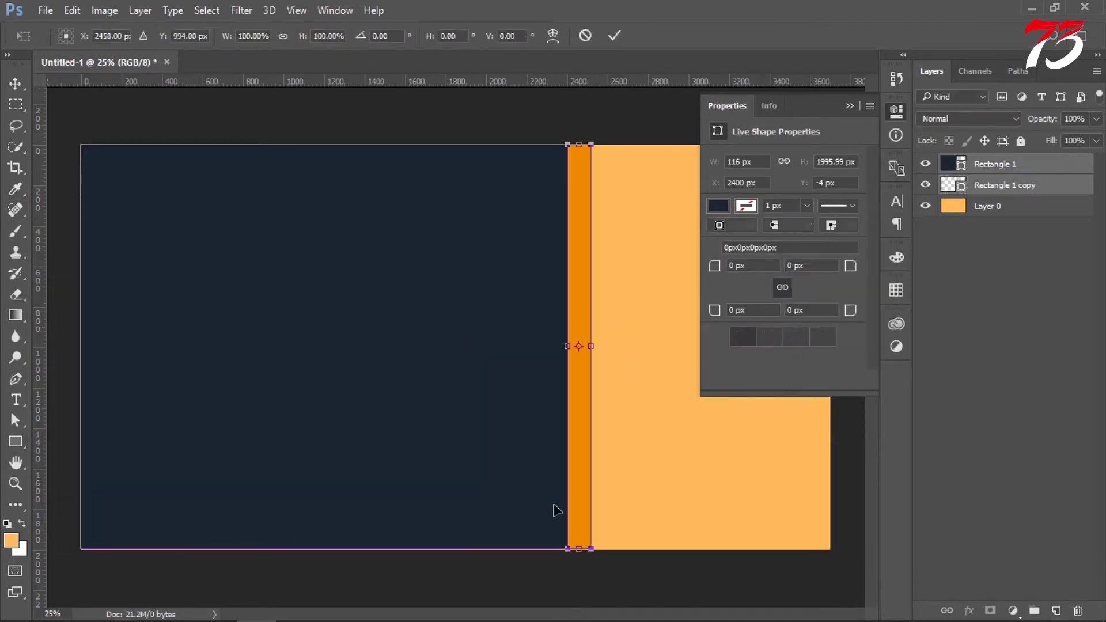
pyautogui.scroll(5, 414, 511)
pyautogui.scroll(-2, 280, 472)
pyautogui.scroll(-1, 680, 507)
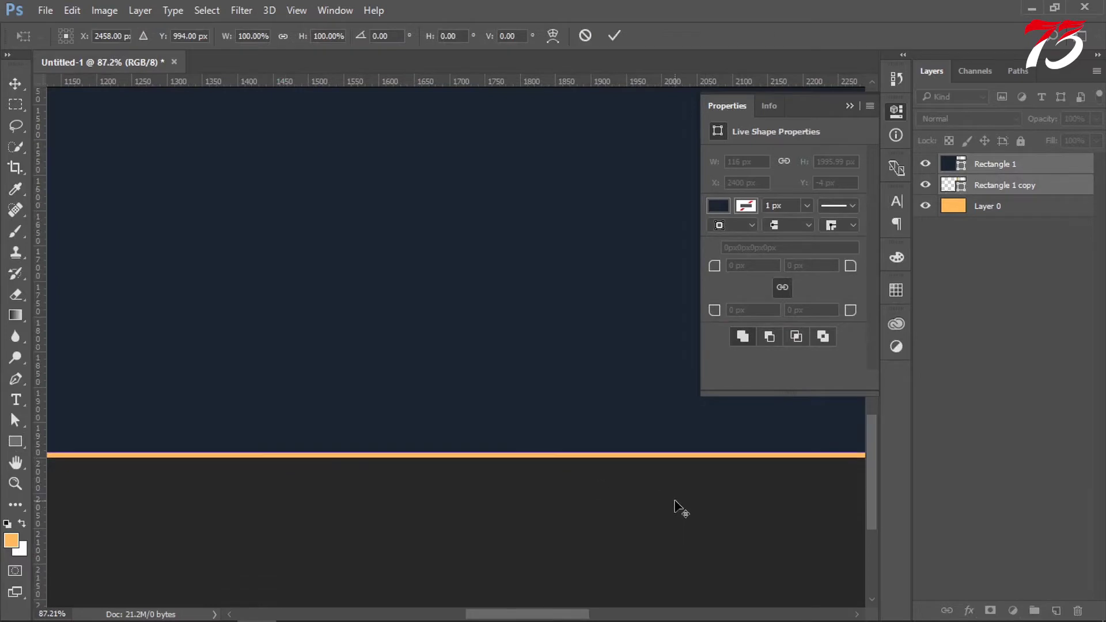
pyautogui.scroll(-1, 412, 513)
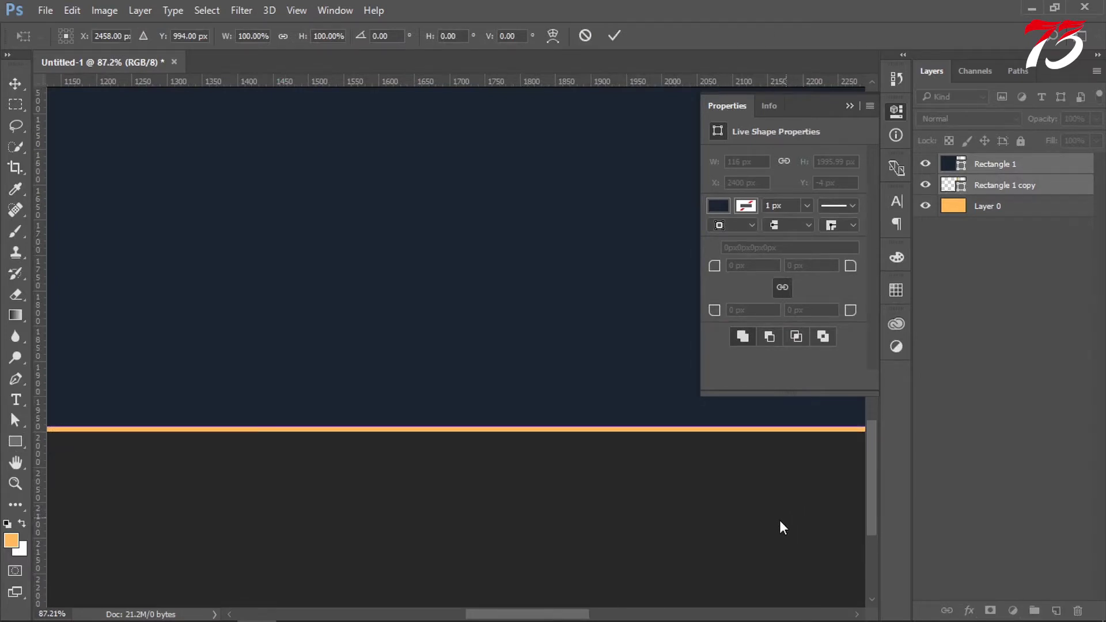
pyautogui.moveTo(536, 619); pyautogui.dragTo(486, 615)
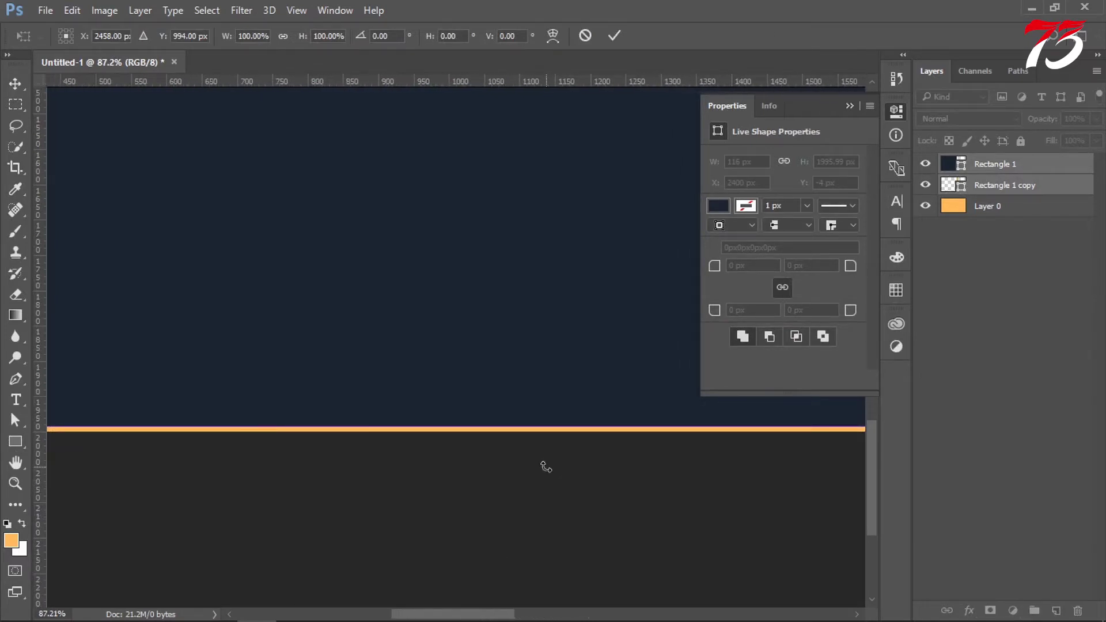
pyautogui.scroll(-3, 451, 511)
pyautogui.scroll(-2, 537, 534)
pyautogui.scroll(3, 537, 534)
pyautogui.scroll(2, 571, 533)
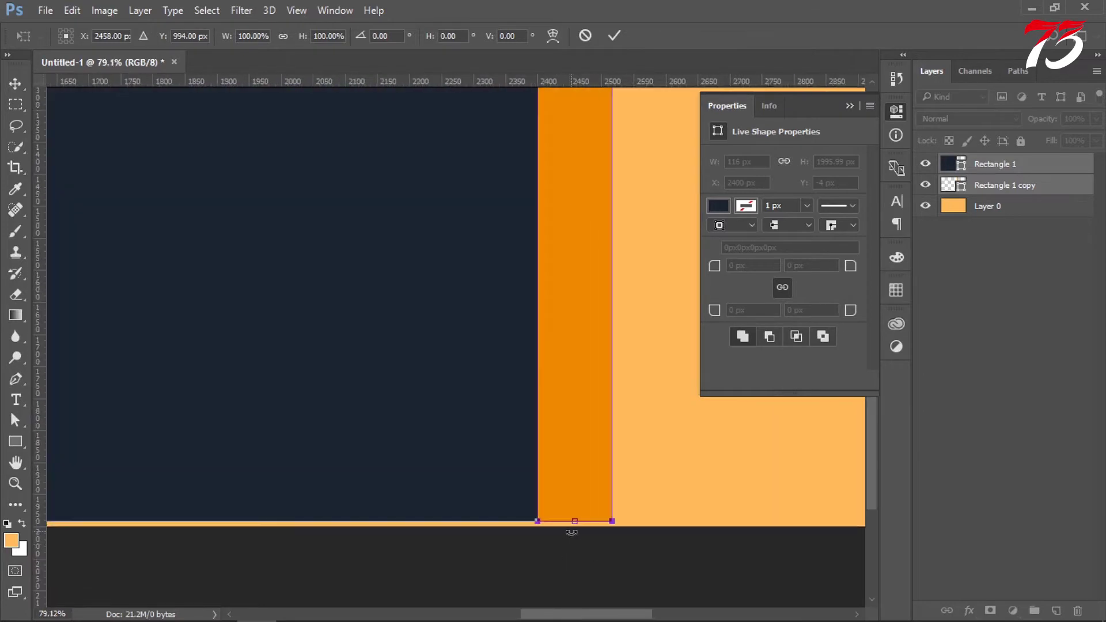
pyautogui.moveTo(572, 527); pyautogui.dragTo(571, 532)
pyautogui.press('Return')
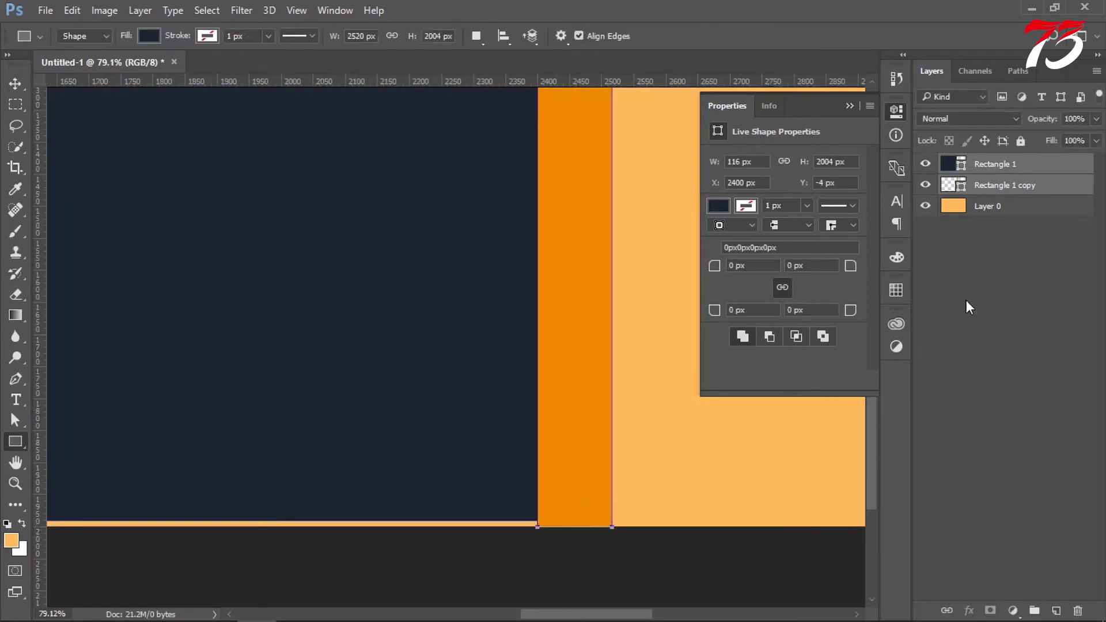
# Stretch the navy panel down to the canvas bottom, making it 2404 × 2004 px
pyautogui.click(1009, 167)
pyautogui.hotkey('ctrl', 't')
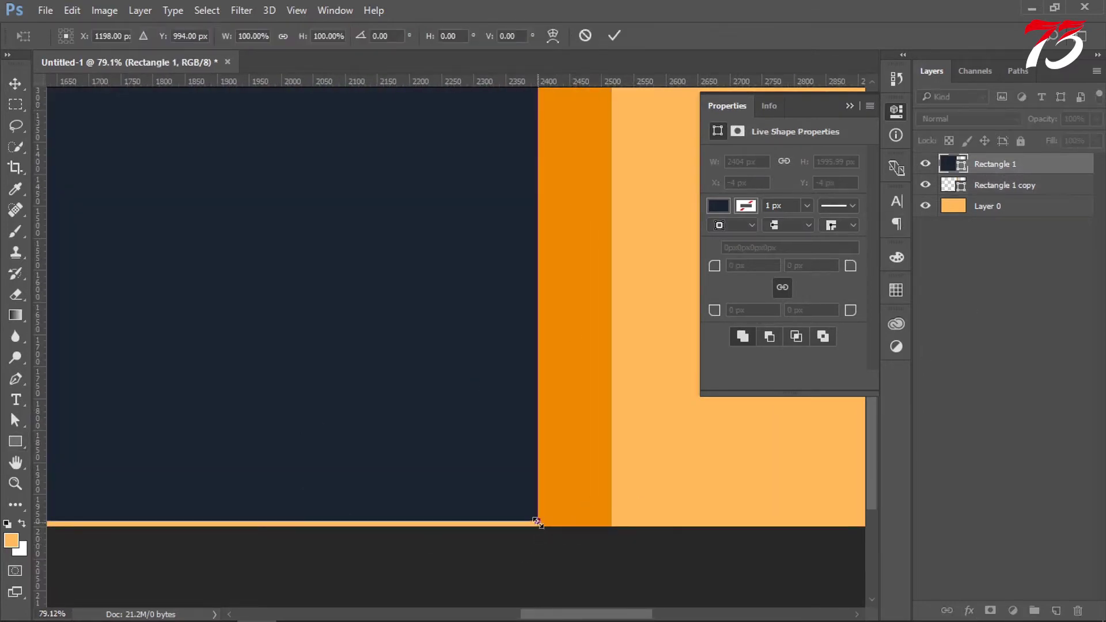
pyautogui.moveTo(537, 523); pyautogui.dragTo(537, 527)
pyautogui.press('Return')
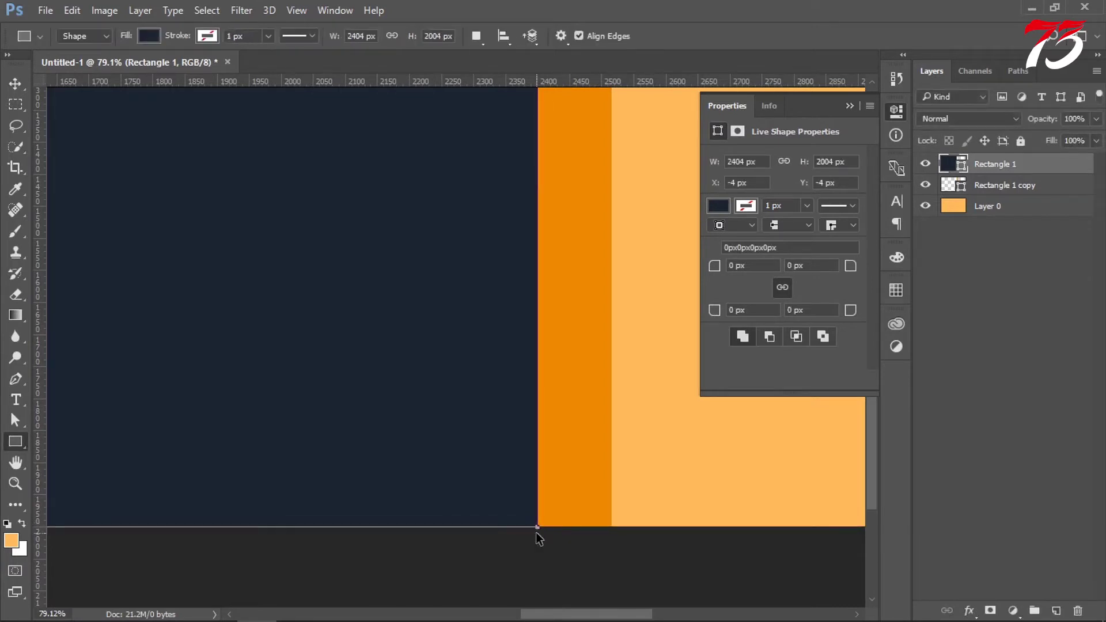
pyautogui.hotkey('ctrl', '0')
pyautogui.click(848, 108)
pyautogui.scroll(-2, 426, 354)
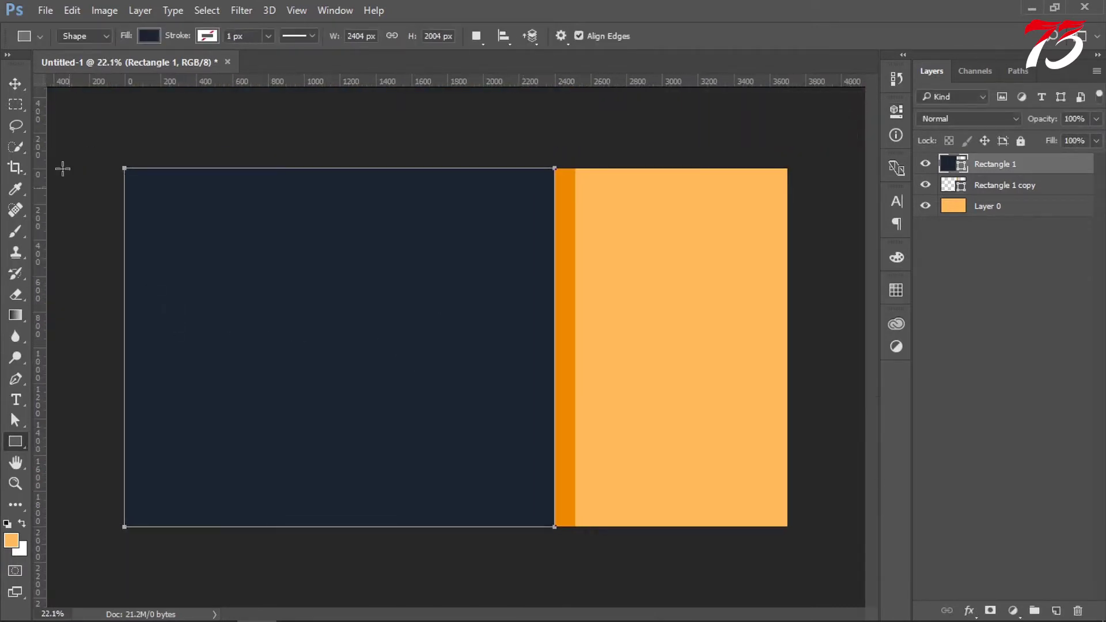
# Type the RELESE DATE label in 15 pt near the navy panel's top-left
pyautogui.press('t')
pyautogui.hotkey('ctrl', 'h')
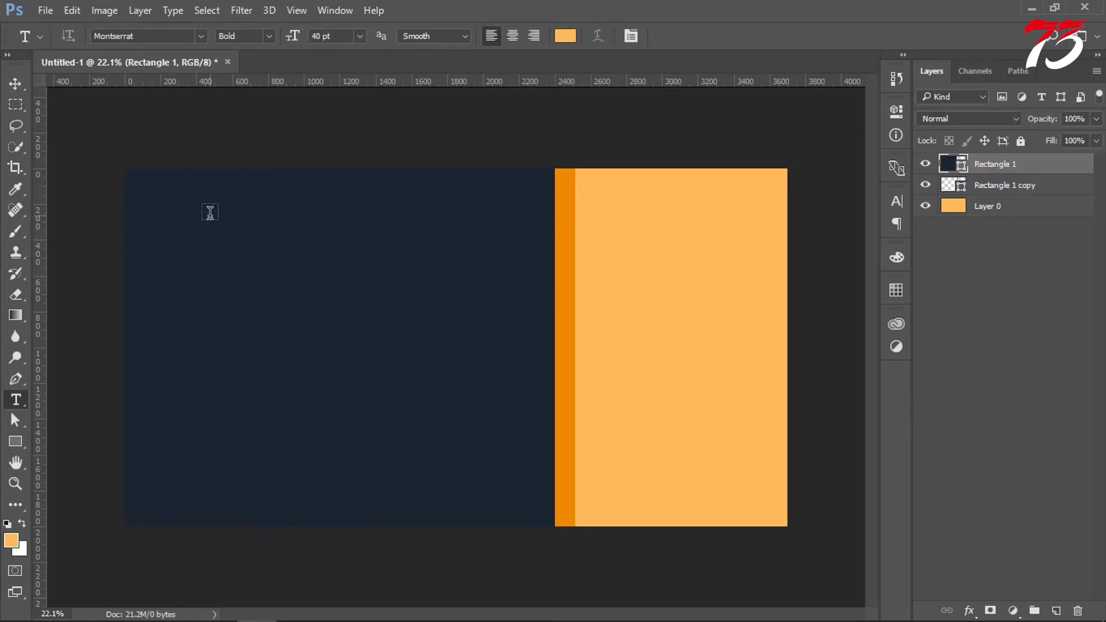
pyautogui.click(170, 203)
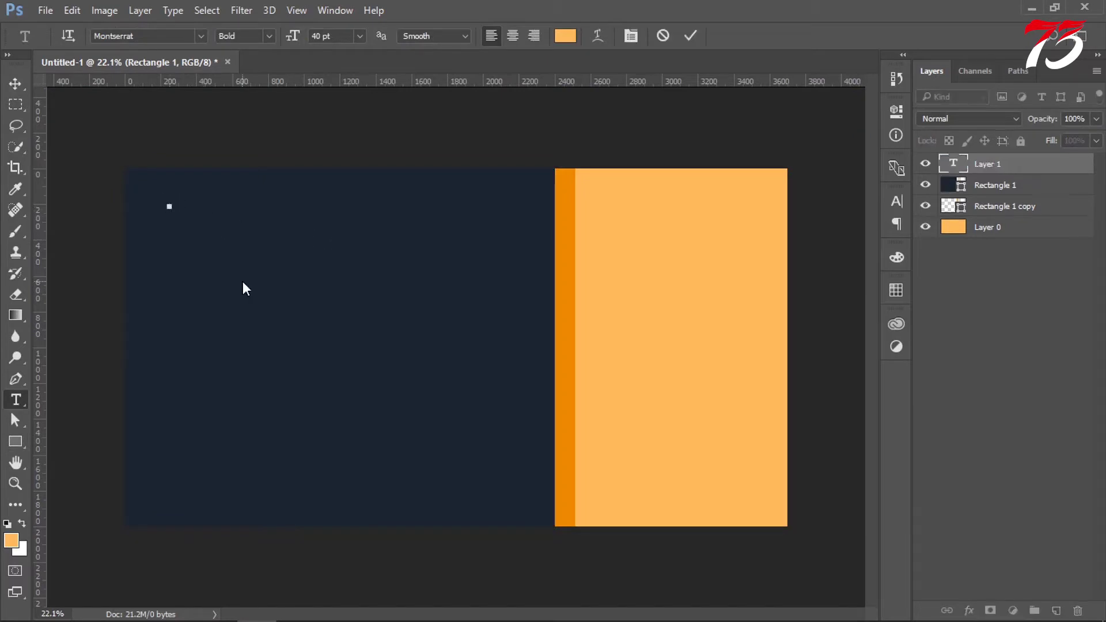
pyautogui.click(330, 35)
pyautogui.write('RELESE D')
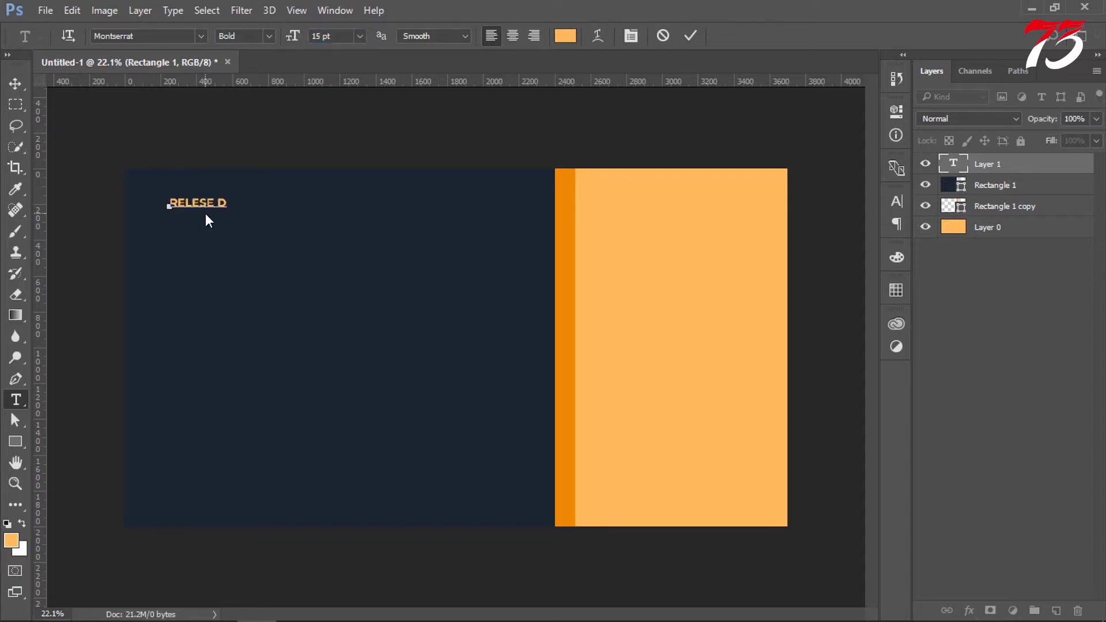
pyautogui.write('A')
pyautogui.write('TWE')
pyautogui.press('BackSpace')
pyautogui.press('BackSpace')
pyautogui.write('E')
# Make the RELESE DATE label white (#ffffff) and commit it
pyautogui.hotkey('ctrl', 'a')
pyautogui.click(566, 36)
pyautogui.write('ffffff')
pyautogui.press('Return')
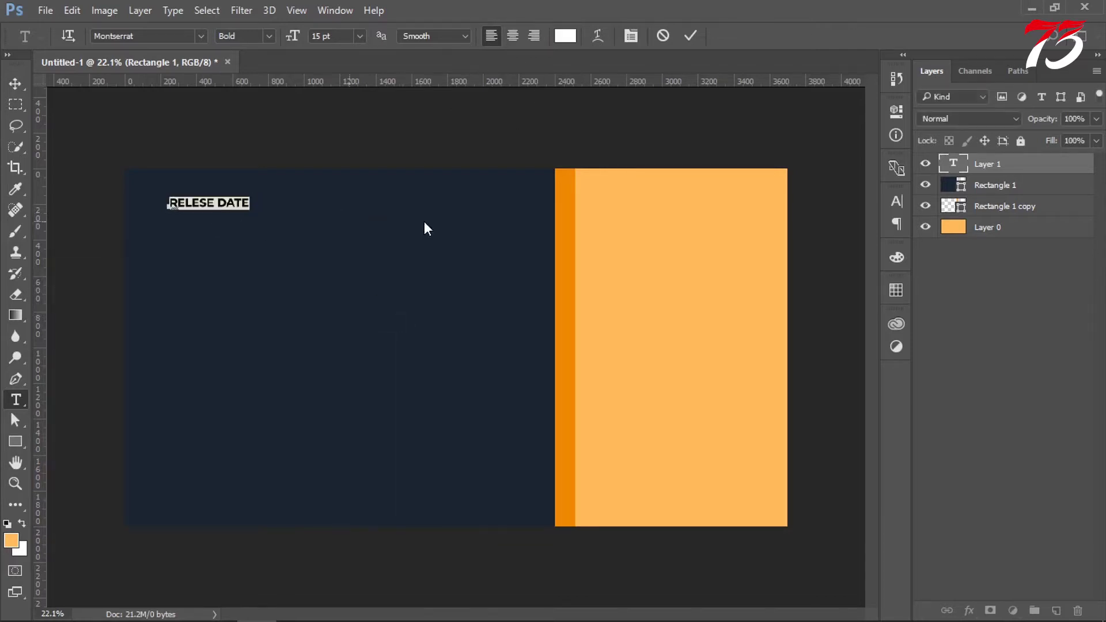
pyautogui.hotkey('ctrl', 'Return')
# Nudge the label into the panel's top-left corner and Alt-drag a copy to the right
pyautogui.press('v')
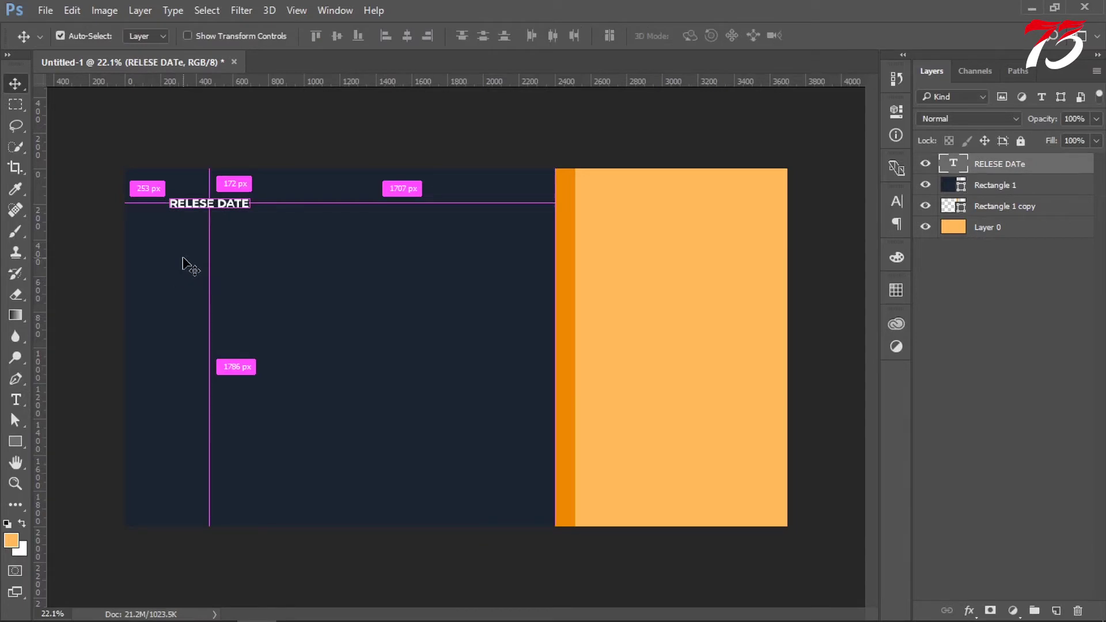
pyautogui.moveTo(181, 264); pyautogui.dragTo(183, 266)
pyautogui.hotkey('shift', 'Left')
pyautogui.hotkey('shift', 'Left')
pyautogui.hotkey('shift', 'Left')
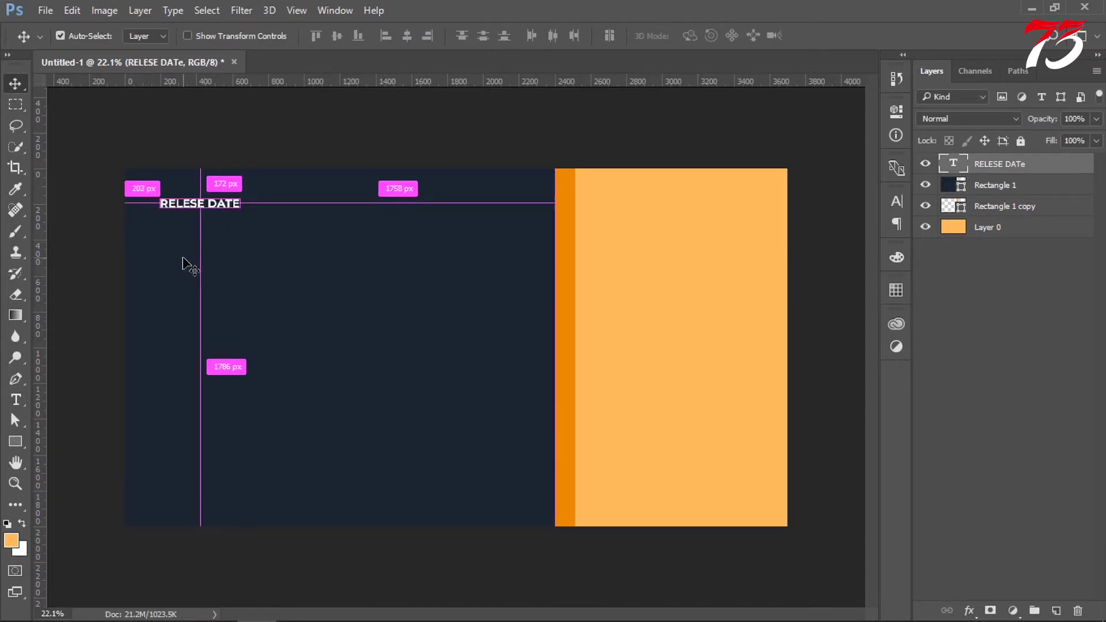
pyautogui.hotkey('shift', 'Up')
pyautogui.hotkey('shift', 'Up')
pyautogui.hotkey('shift', 'Up')
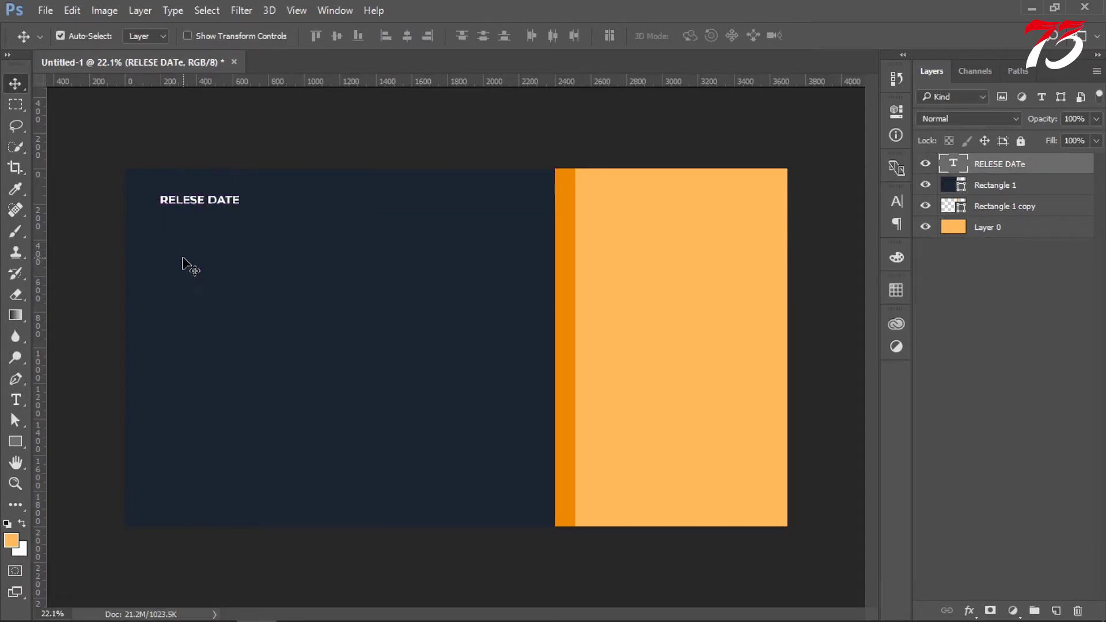
pyautogui.press('Up')
pyautogui.press('Up')
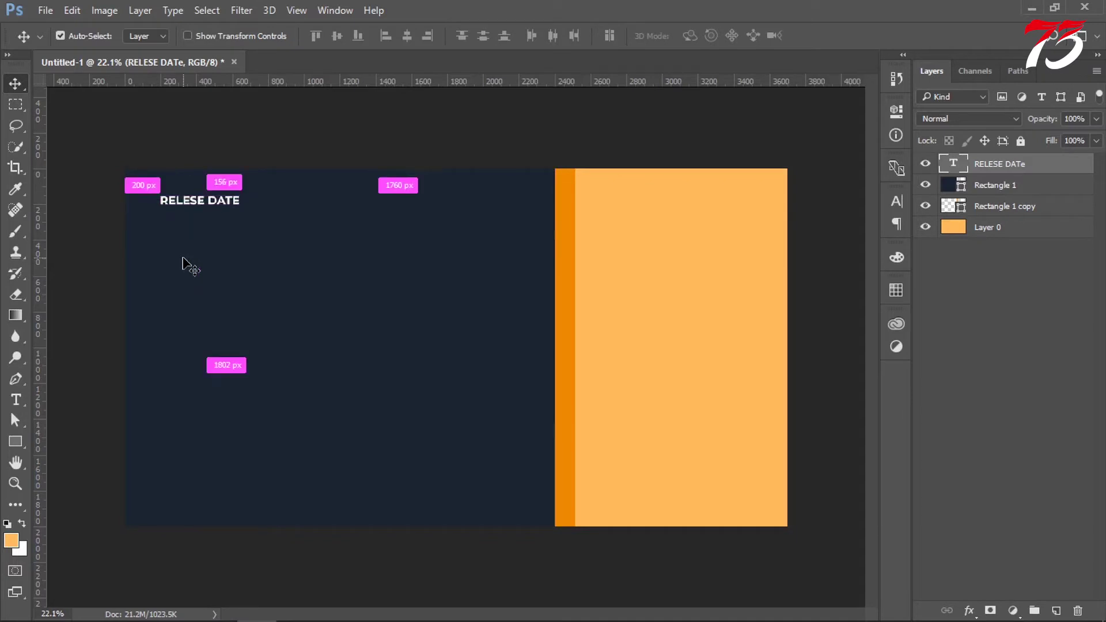
pyautogui.press('Up')
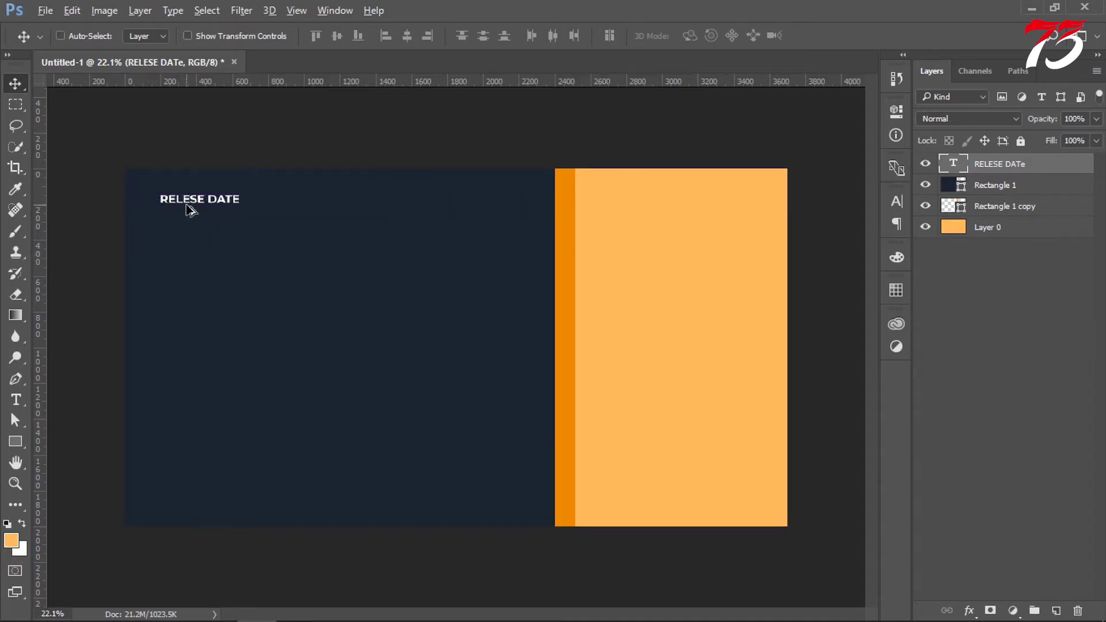
pyautogui.moveTo(188, 211); pyautogui.dragTo(461, 217)
# Change the right-hand copy's text to the date 03 - 05 - 2020
pyautogui.doubleClick(955, 167)
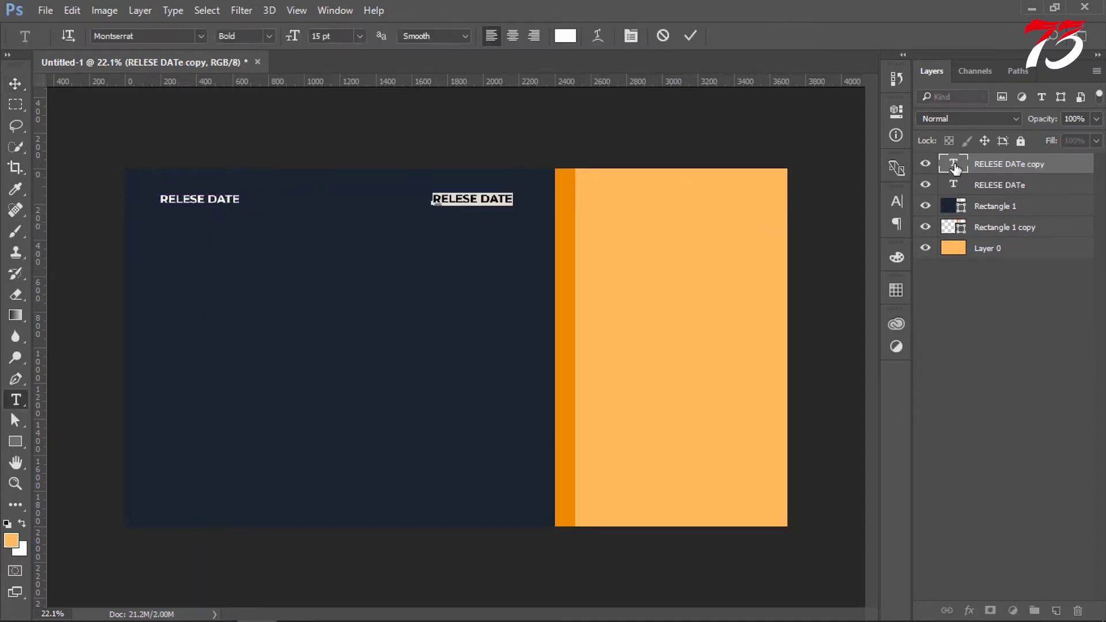
pyautogui.write('03 - 05')
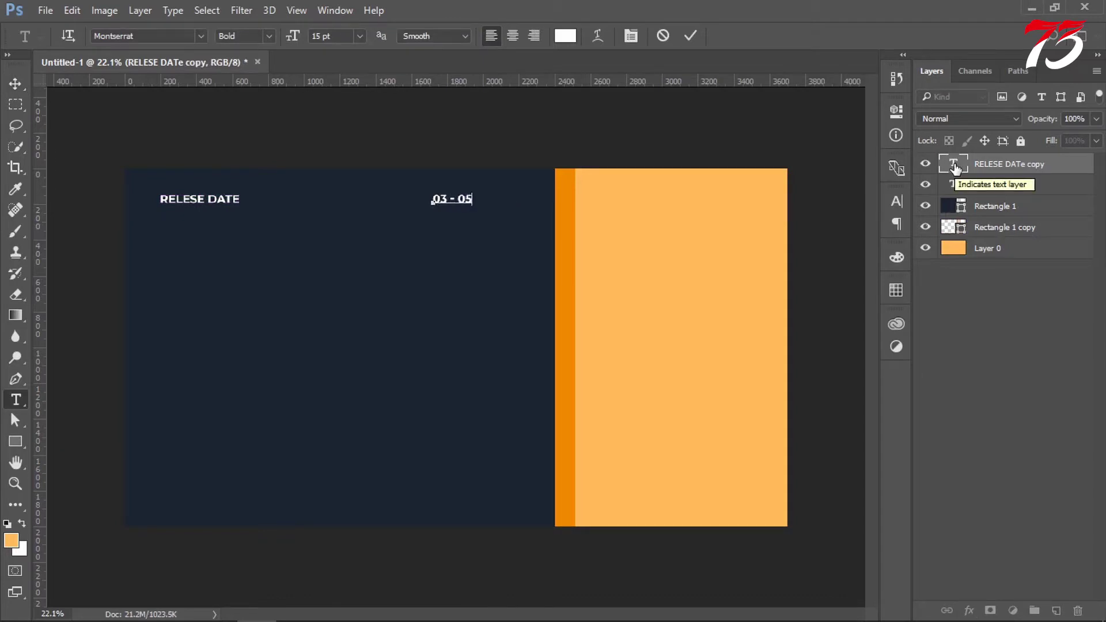
pyautogui.write(' - 2020')
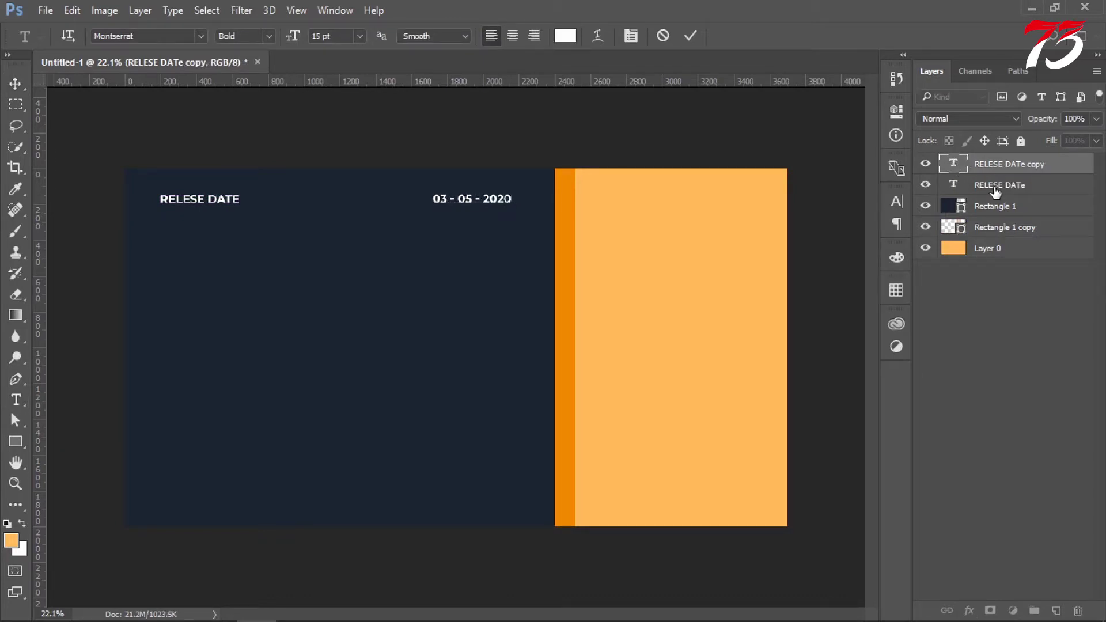
pyautogui.hotkey('ctrl', 'Return')
pyautogui.press('v')
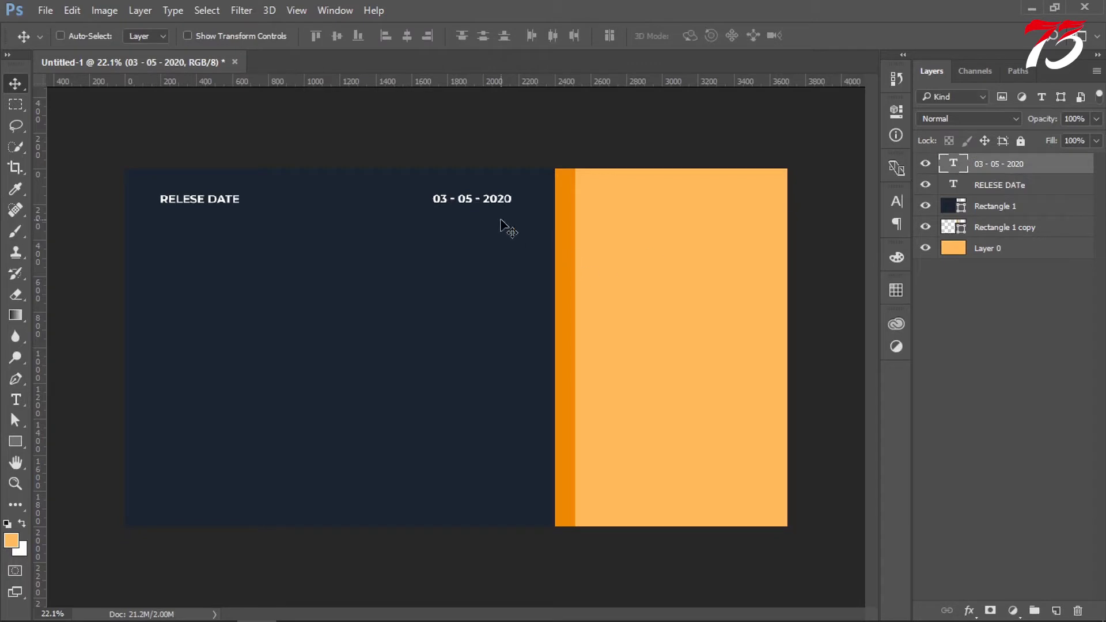
# Check the RELESE DATE text layer, then start a new text block below the label
pyautogui.click(952, 192)
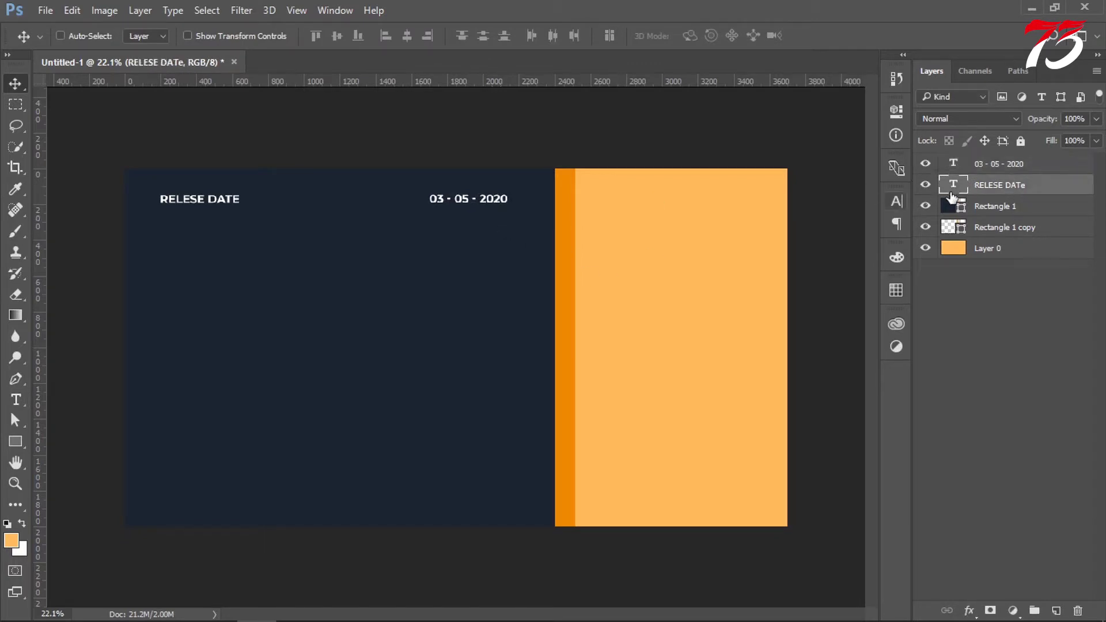
pyautogui.doubleClick(954, 190)
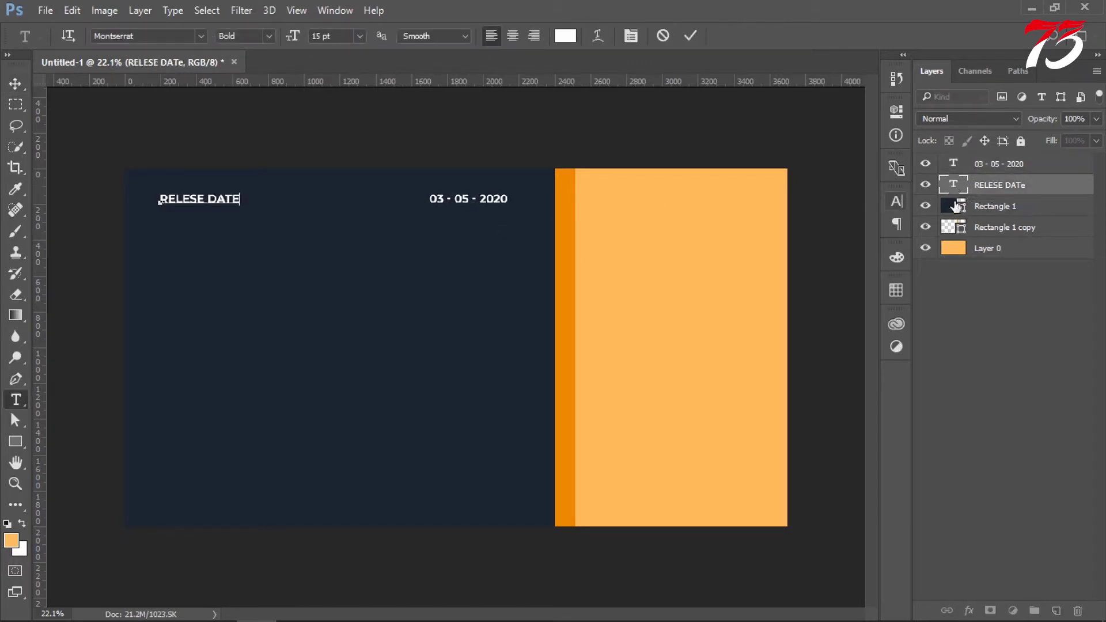
pyautogui.click(1020, 197)
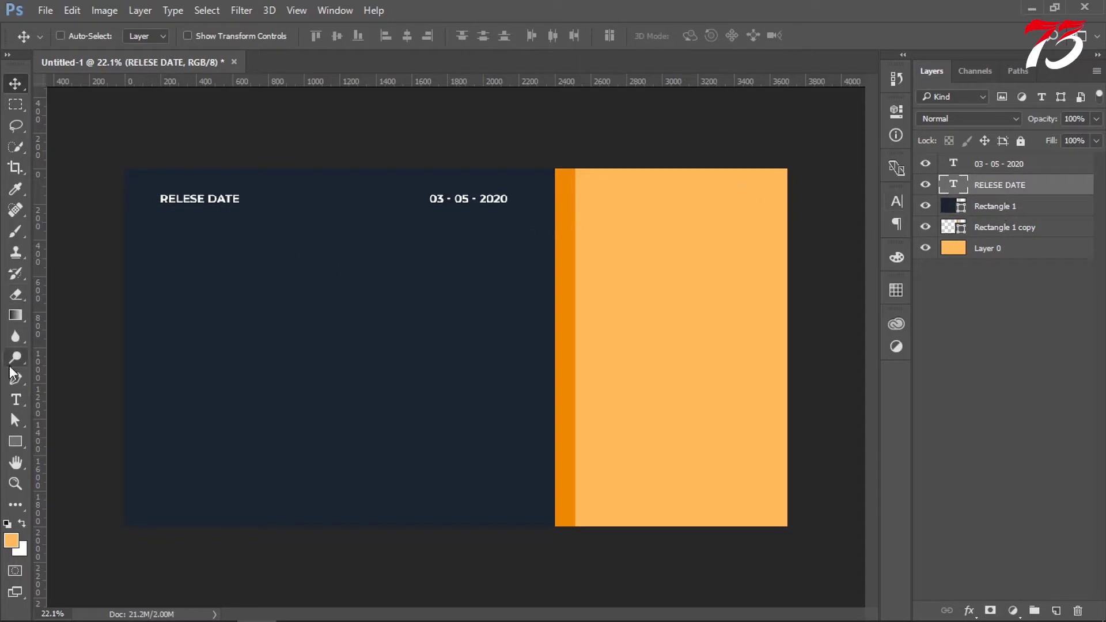
pyautogui.click(16, 399)
pyautogui.click(163, 262)
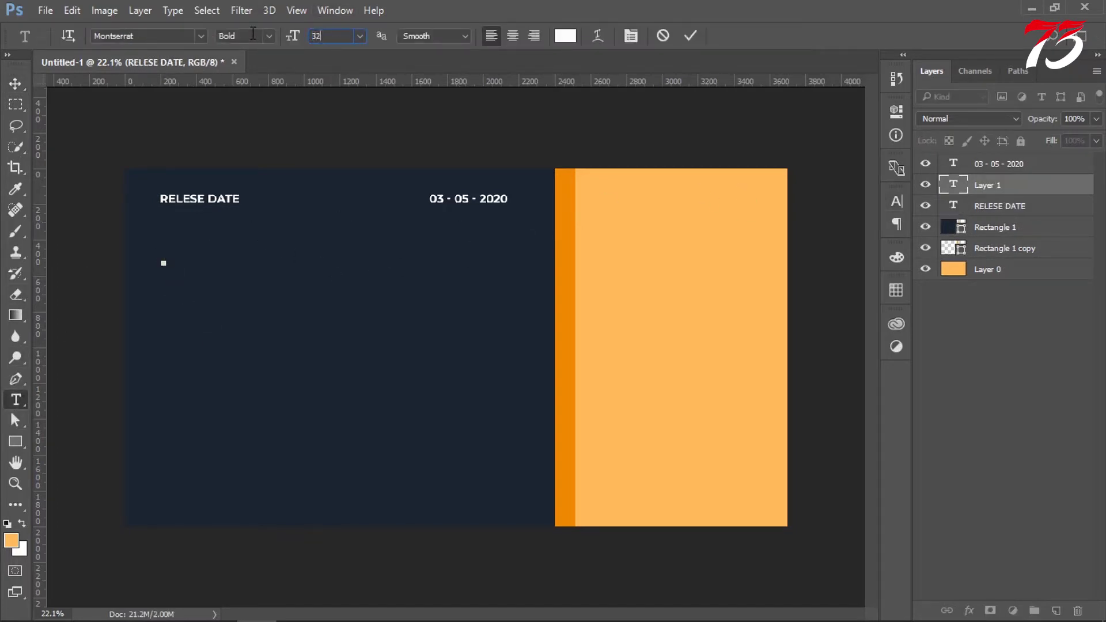
# Type the 32 pt bold two-line headline BRAND NEW / SOUND ASSET and commit it
pyautogui.write('BRAN')
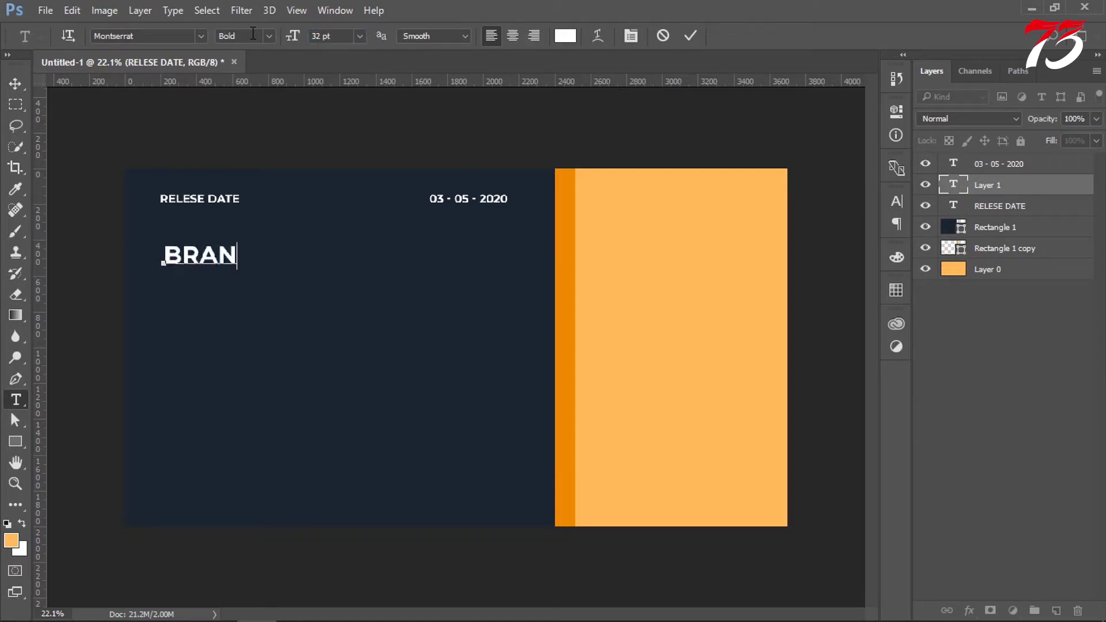
pyautogui.write('D N')
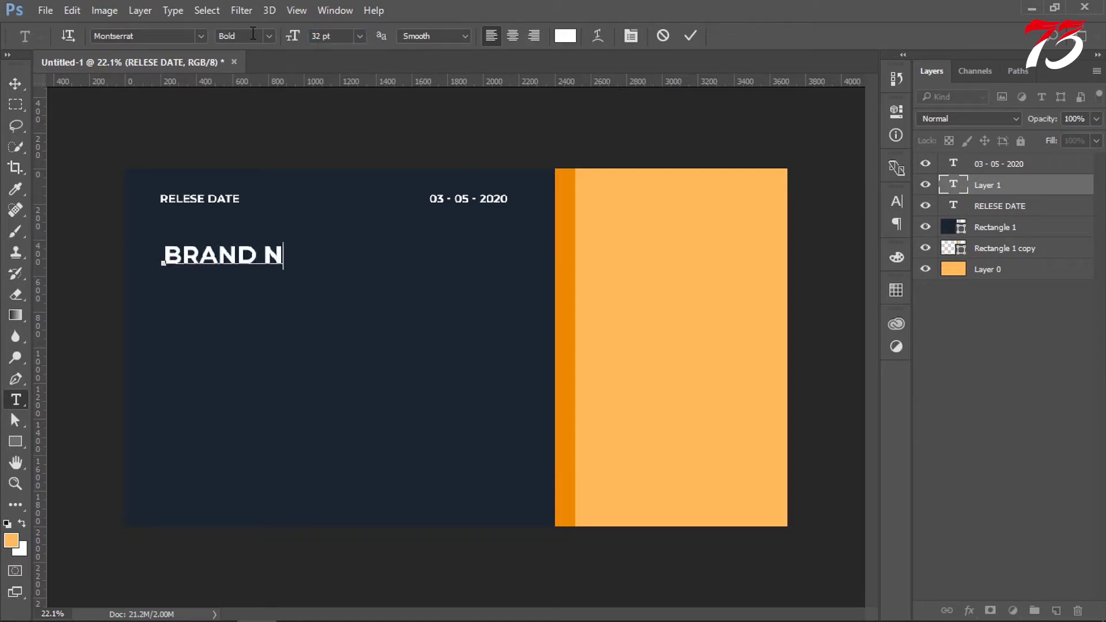
pyautogui.write('EW')
pyautogui.press('Return')
pyautogui.write('SO')
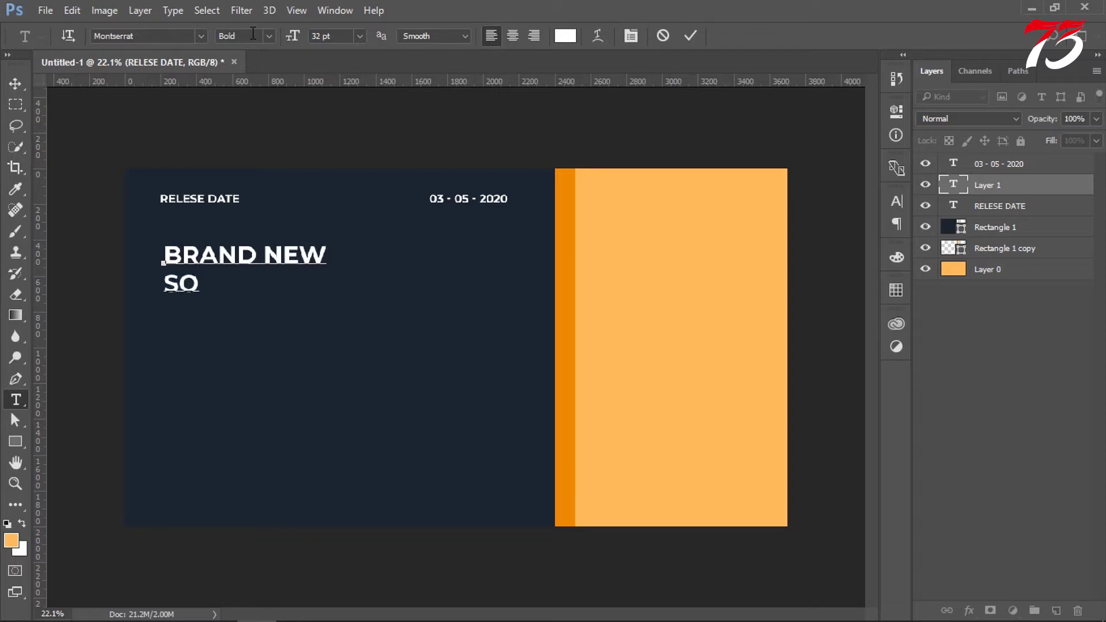
pyautogui.write('UND ASSET')
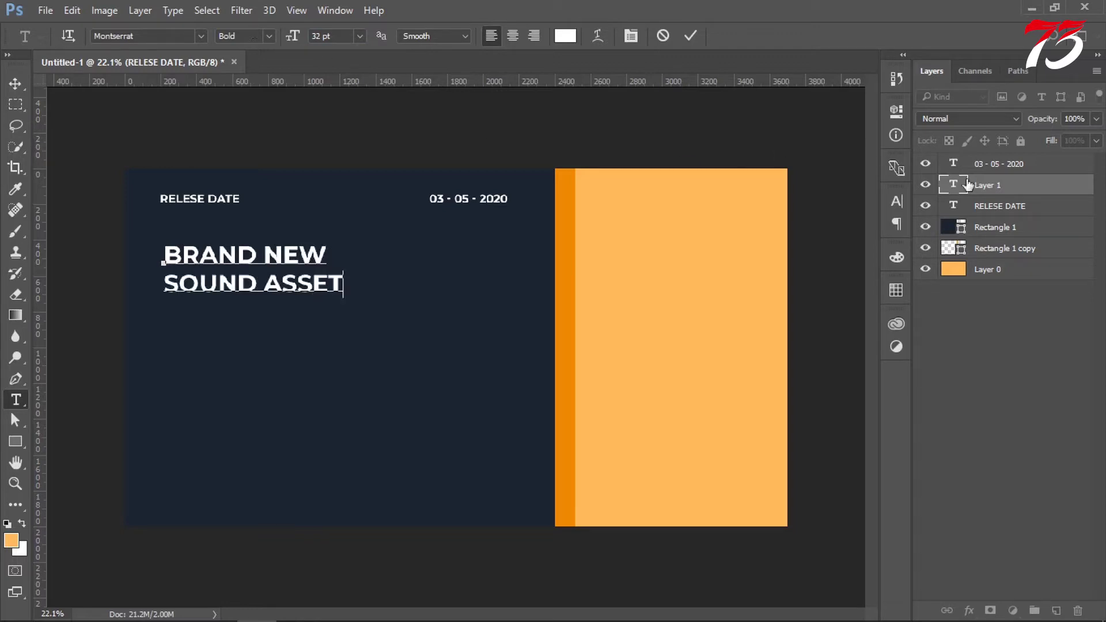
pyautogui.click(896, 201)
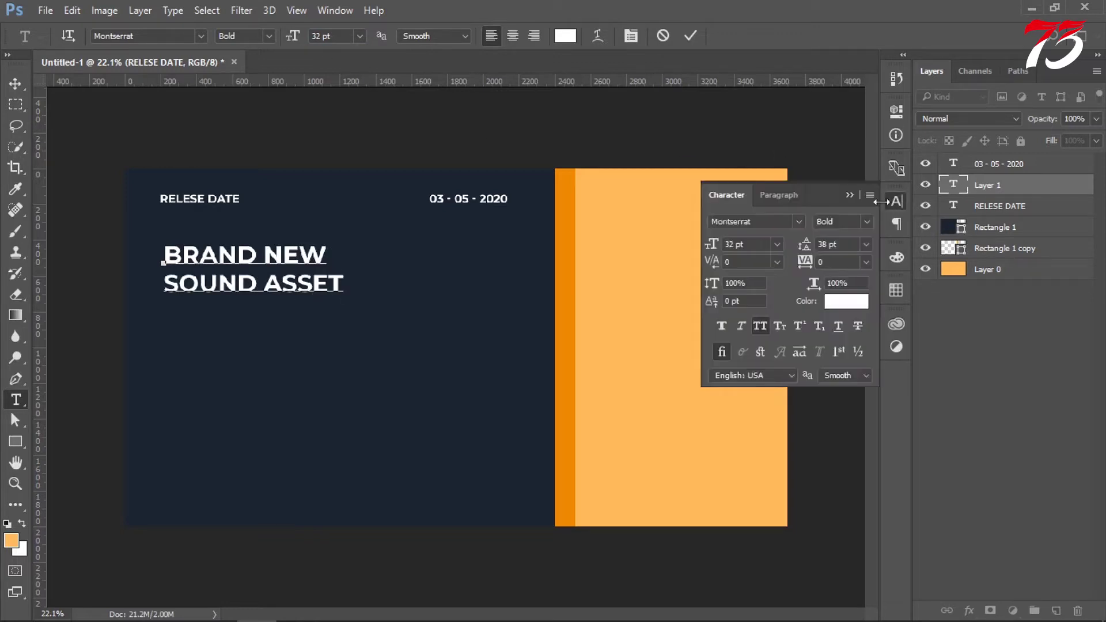
pyautogui.hotkey('ctrl', 'a')
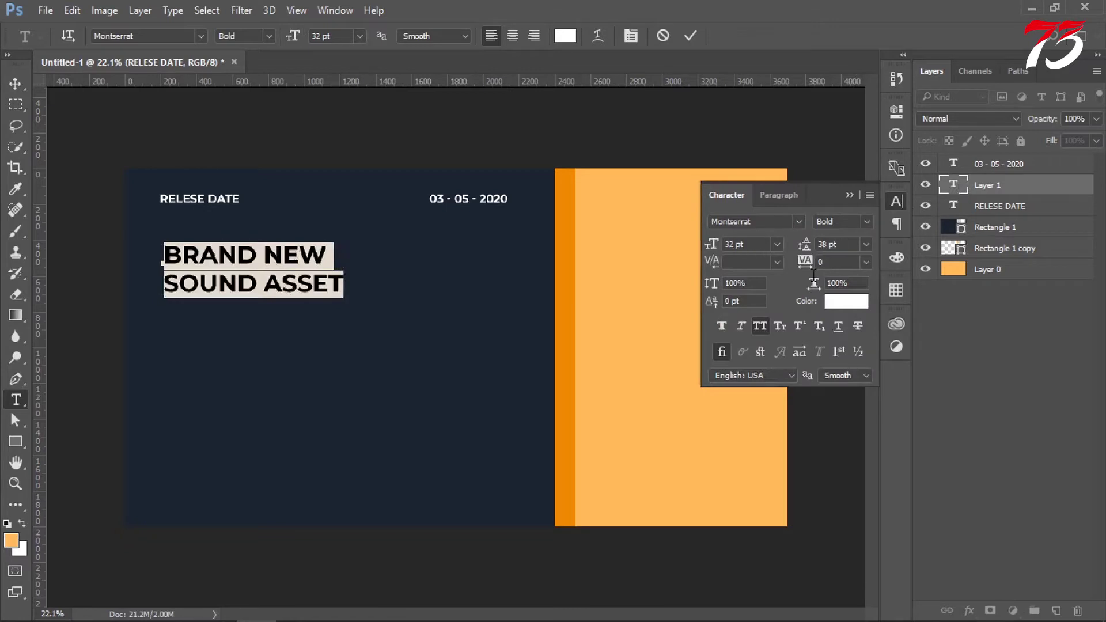
pyautogui.click(980, 185)
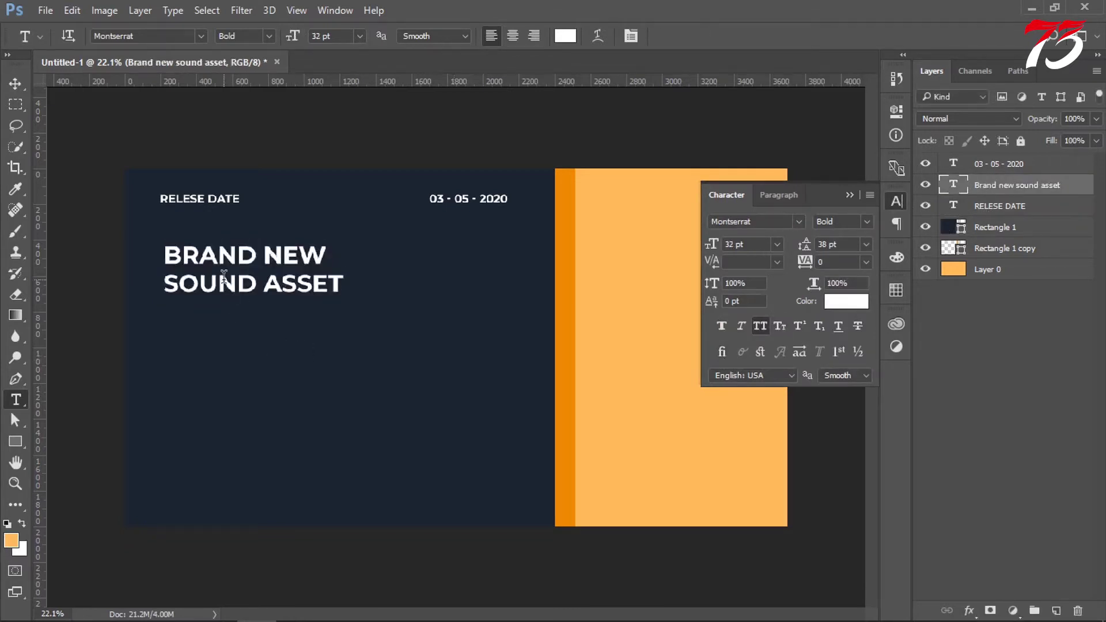
pyautogui.keyDown('ctrl'); pyautogui.click(953, 206); pyautogui.keyUp('ctrl')
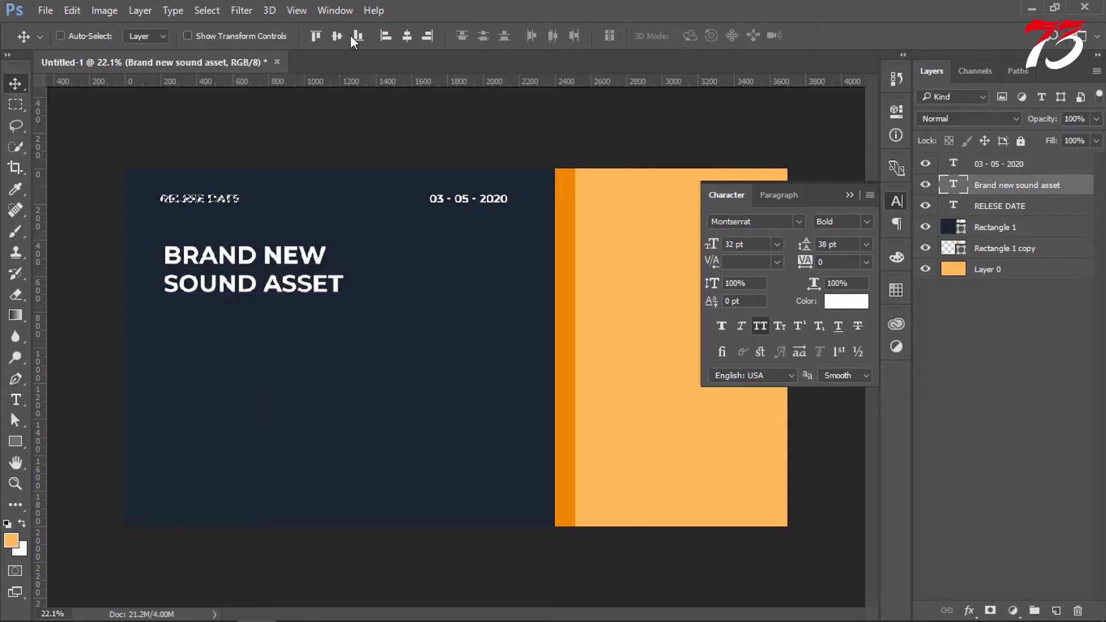
# Turn on Auto-Select, drag the headline to RELESE DATE's left edge, and nudge it below
pyautogui.click(316, 36)
pyautogui.click(386, 35)
pyautogui.moveTo(346, 230); pyautogui.dragTo(296, 220)
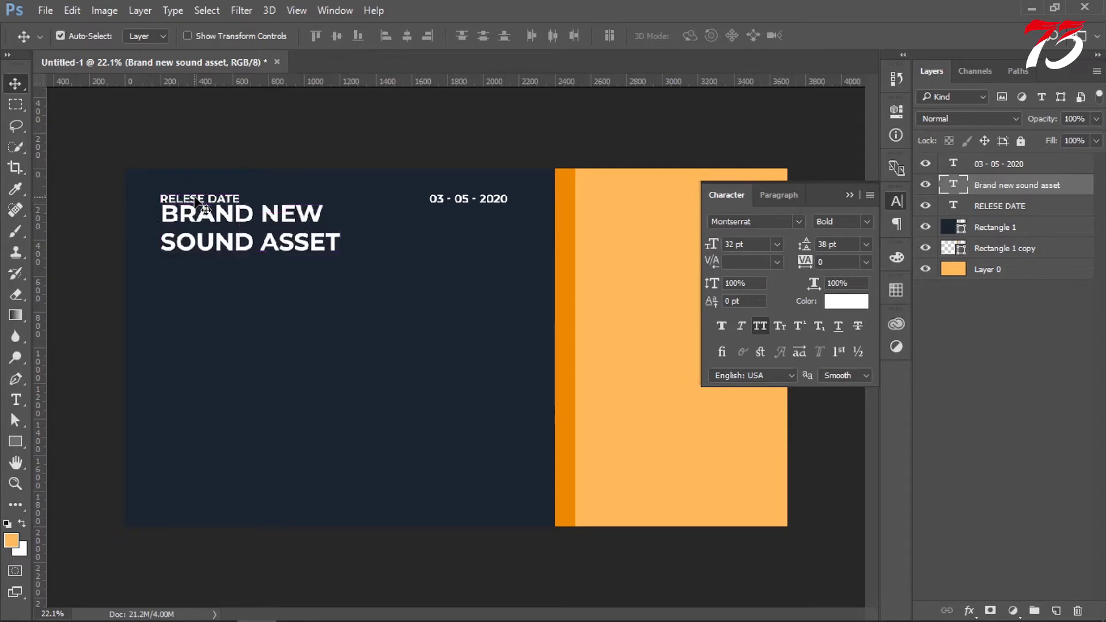
pyautogui.hotkey('shift', 'Down')
pyautogui.hotkey('shift', 'Down')
pyautogui.hotkey('shift', 'Down')
pyautogui.hotkey('shift', 'Down')
pyautogui.hotkey('shift', 'Down')
pyautogui.hotkey('shift', 'Down')
pyautogui.hotkey('shift', 'Down')
pyautogui.hotkey('shift', 'Down')
pyautogui.hotkey('shift', 'Down')
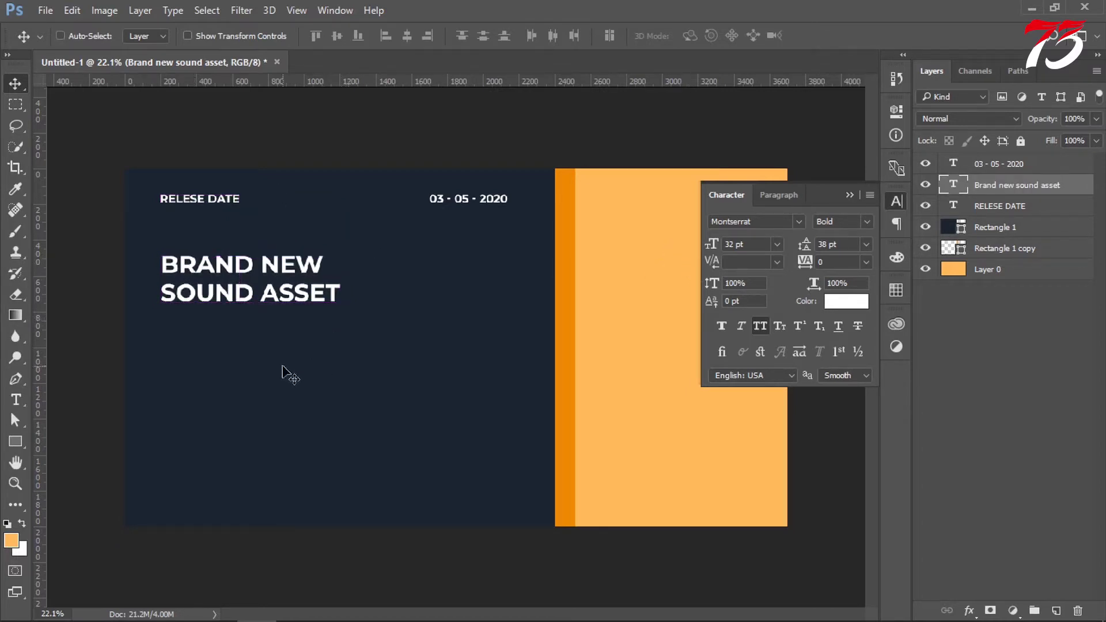
# Add 'Series 12/100' below the headline in Montserrat Medium 24 pt with All Caps off
pyautogui.click(15, 400)
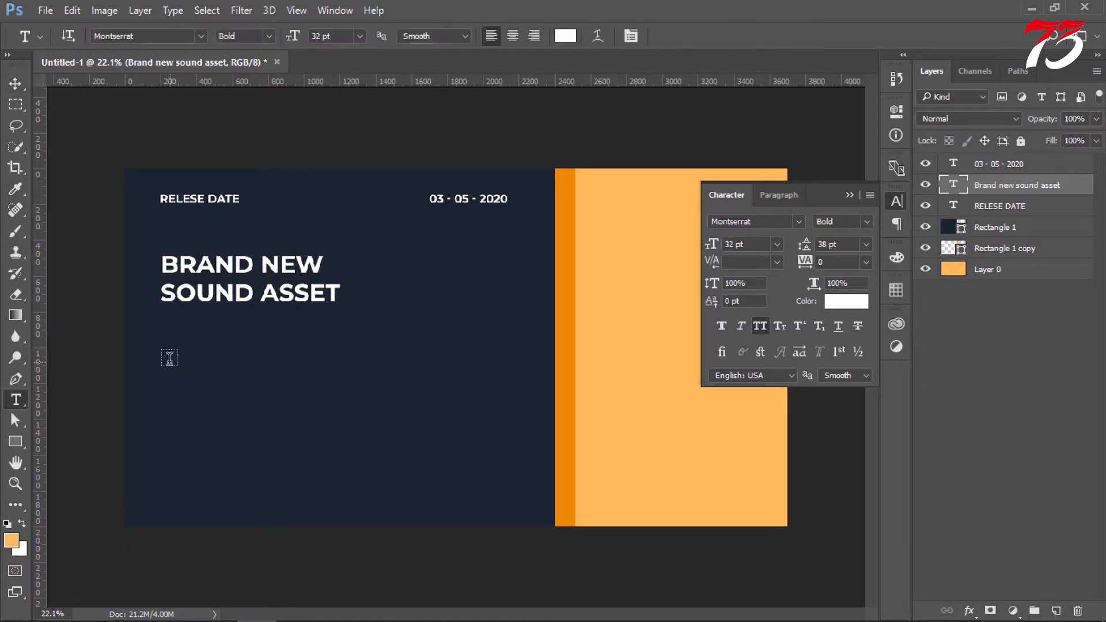
pyautogui.click(168, 361)
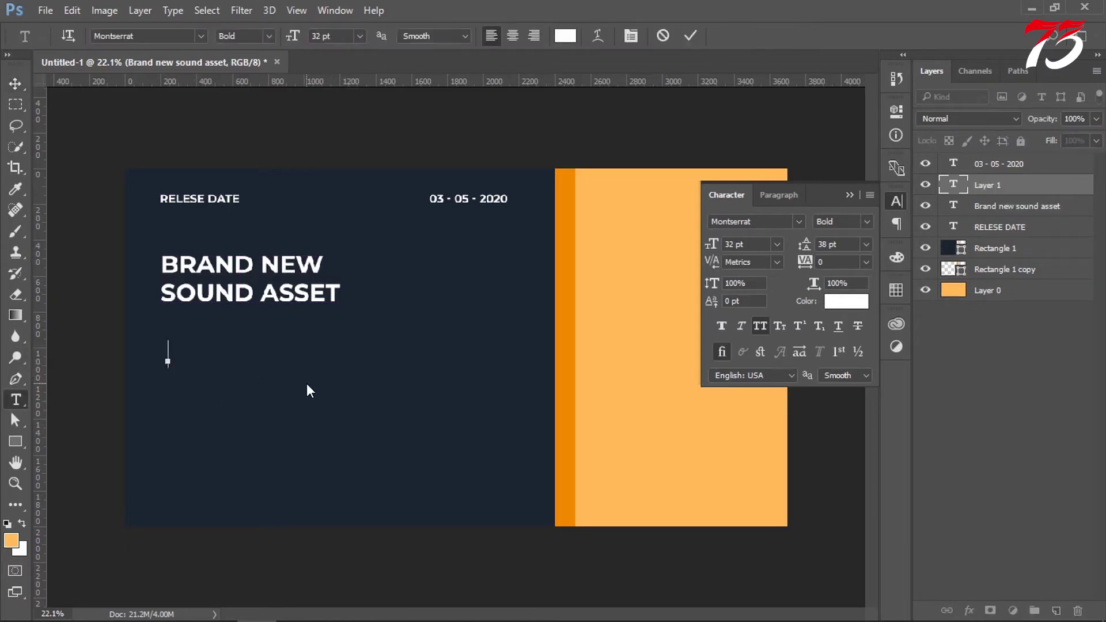
pyautogui.write('SERI')
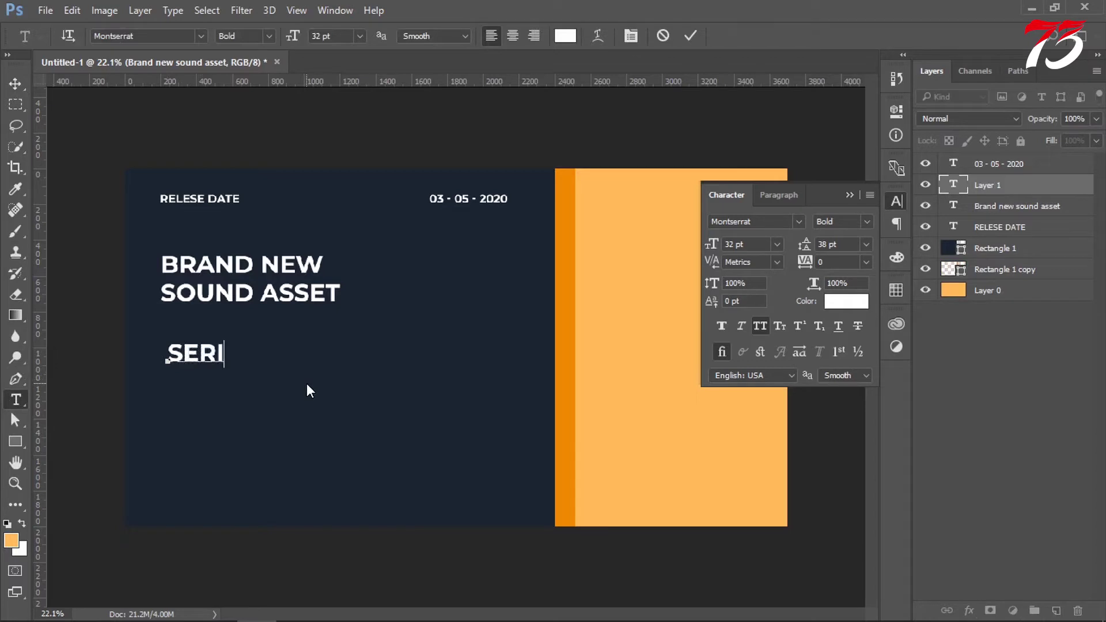
pyautogui.write('ES 12/1')
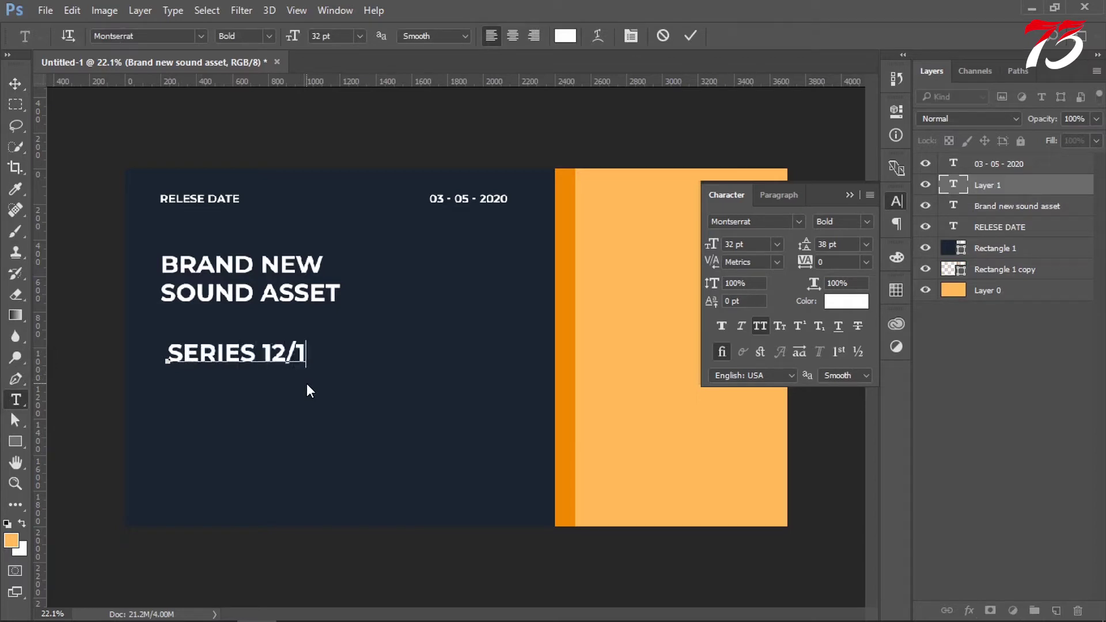
pyautogui.write('00')
pyautogui.hotkey('ctrl', 'a')
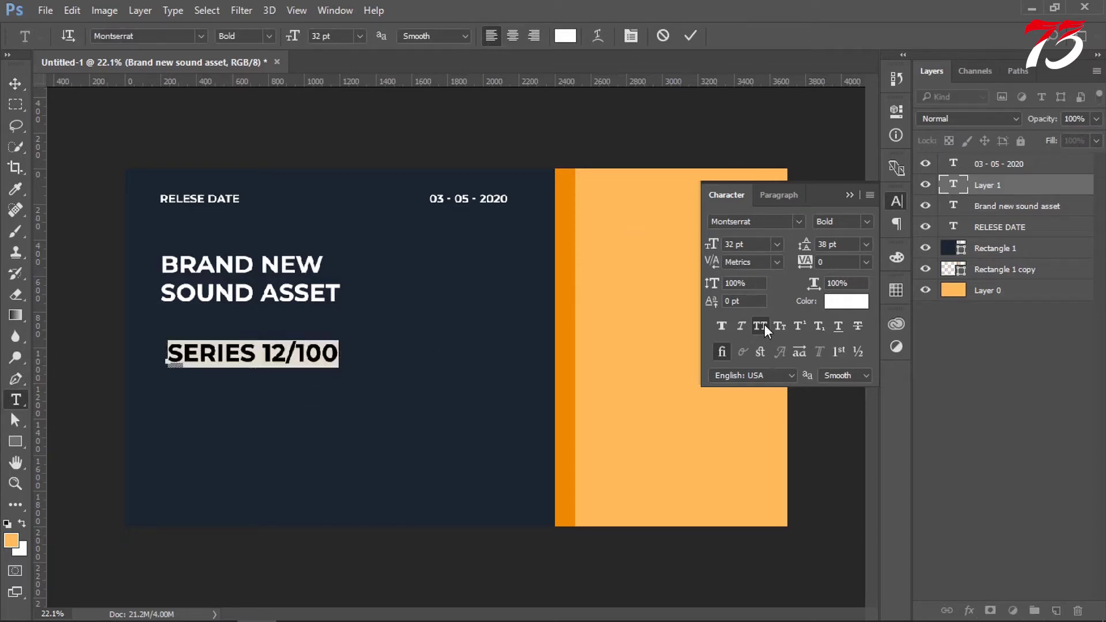
pyautogui.click(761, 326)
pyautogui.click(844, 222)
pyautogui.press('Up')
pyautogui.press('Up')
pyautogui.press('Up')
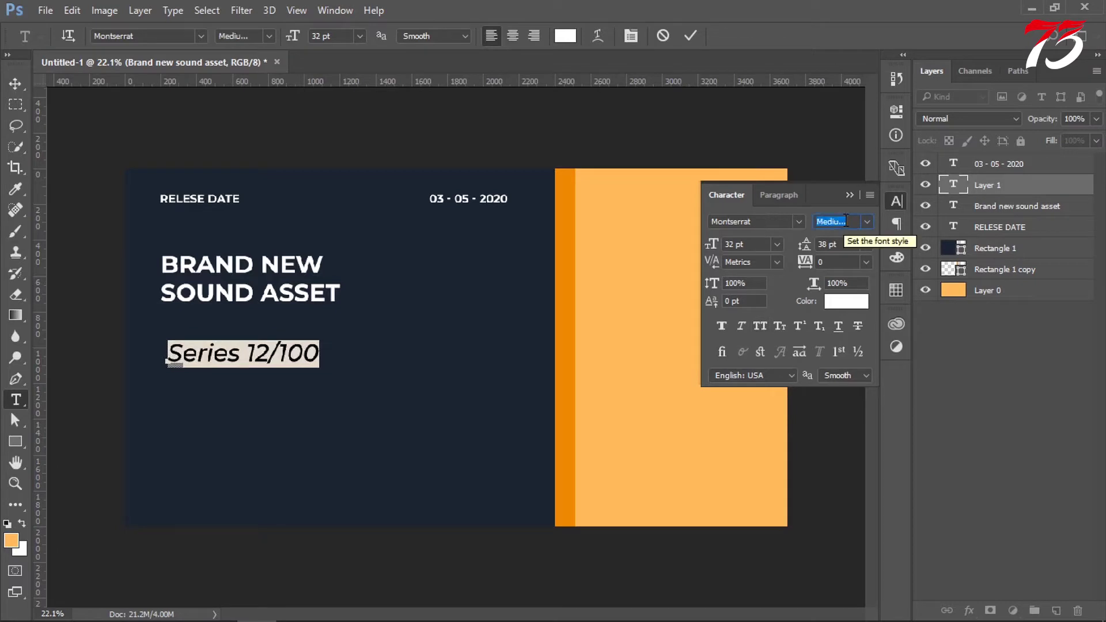
pyautogui.press('Up')
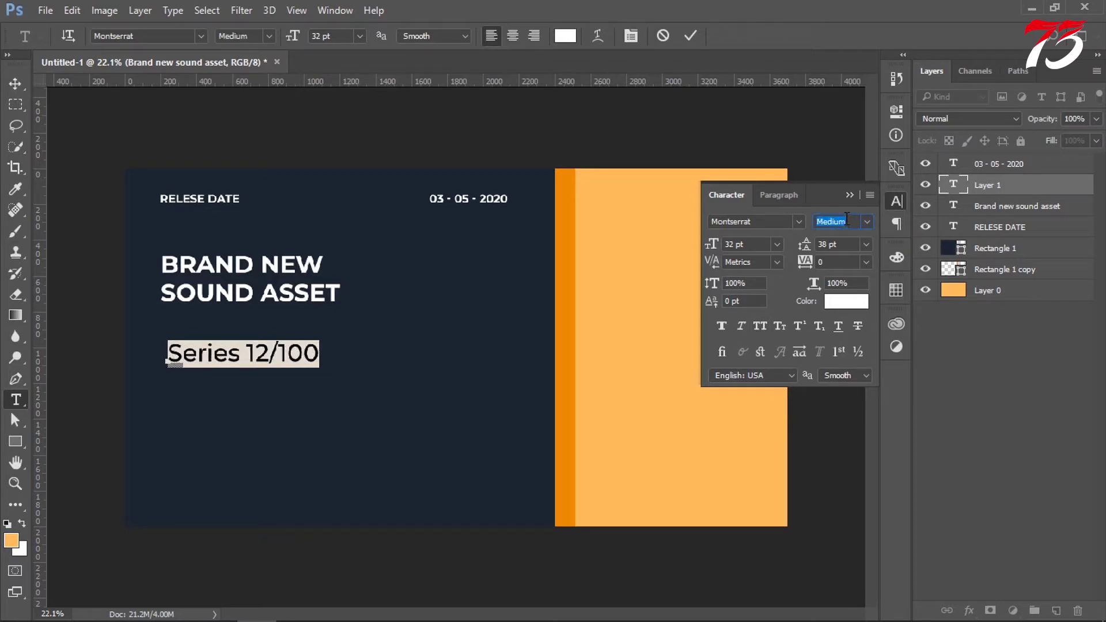
pyautogui.click(763, 244)
pyautogui.write('24')
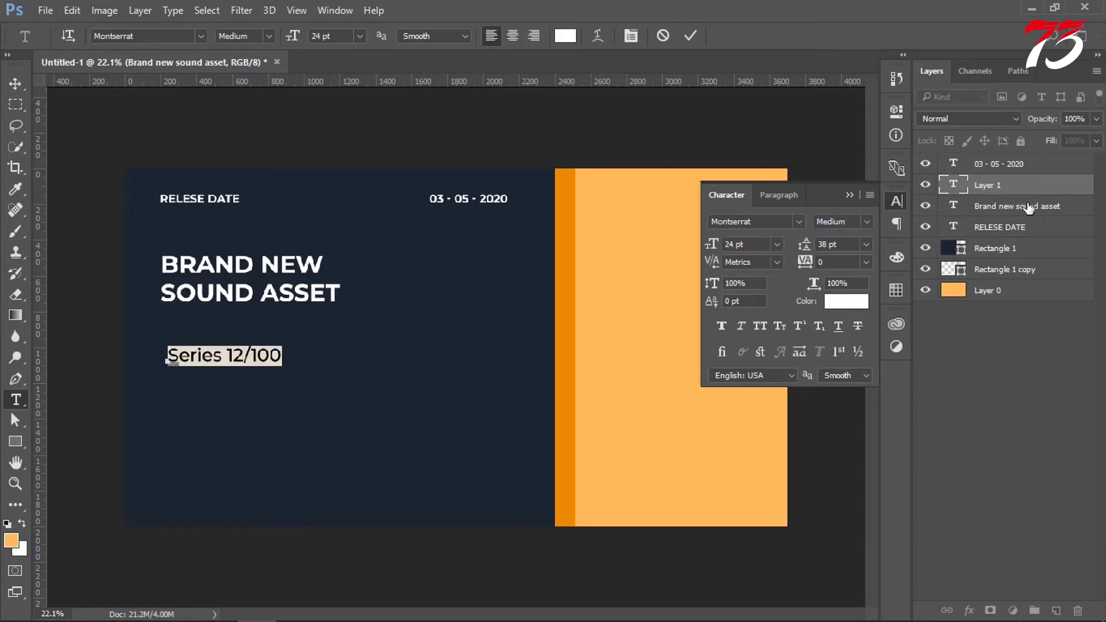
pyautogui.hotkey('ctrl', 'Return')
# Nudge the Series 12/100 line up closer beneath the headline
pyautogui.press('v')
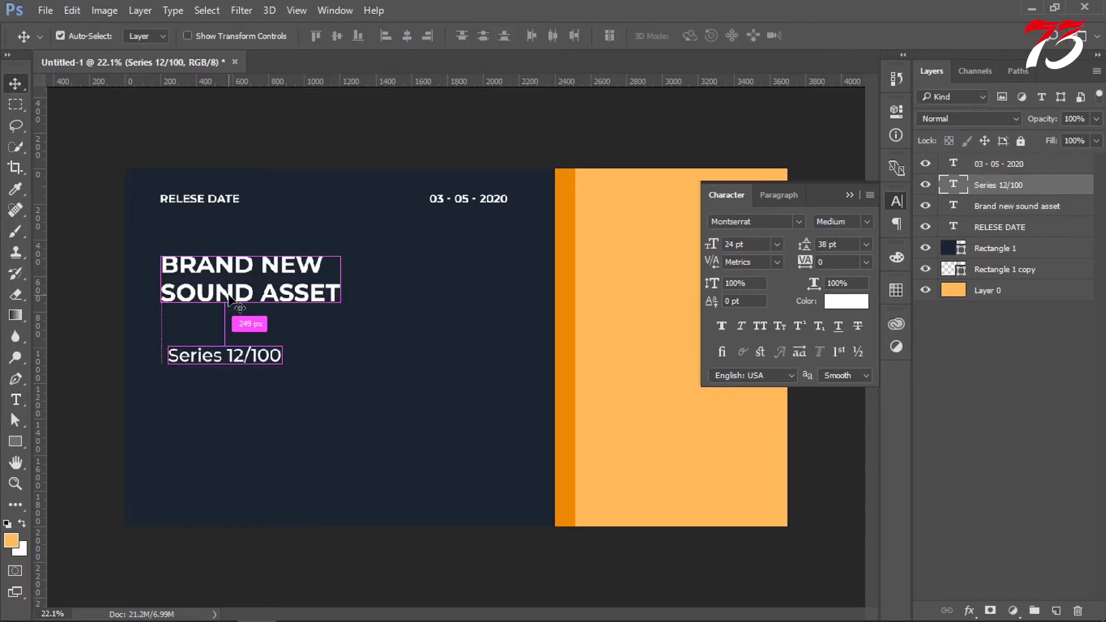
pyautogui.hotkey('shift', 'Up')
pyautogui.hotkey('shift', 'Up')
pyautogui.hotkey('shift', 'Up')
pyautogui.hotkey('shift', 'Up')
pyautogui.hotkey('shift', 'Up')
pyautogui.hotkey('shift', 'Up')
pyautogui.hotkey('shift', 'Up')
pyautogui.hotkey('shift', 'Up')
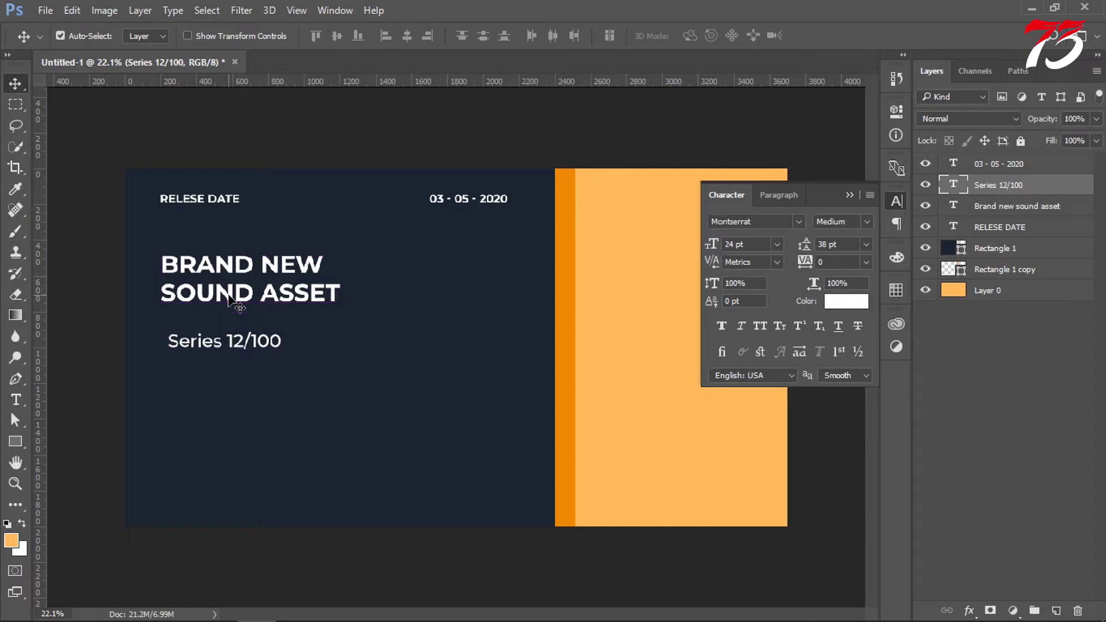
pyautogui.hotkey('shift', 'Up')
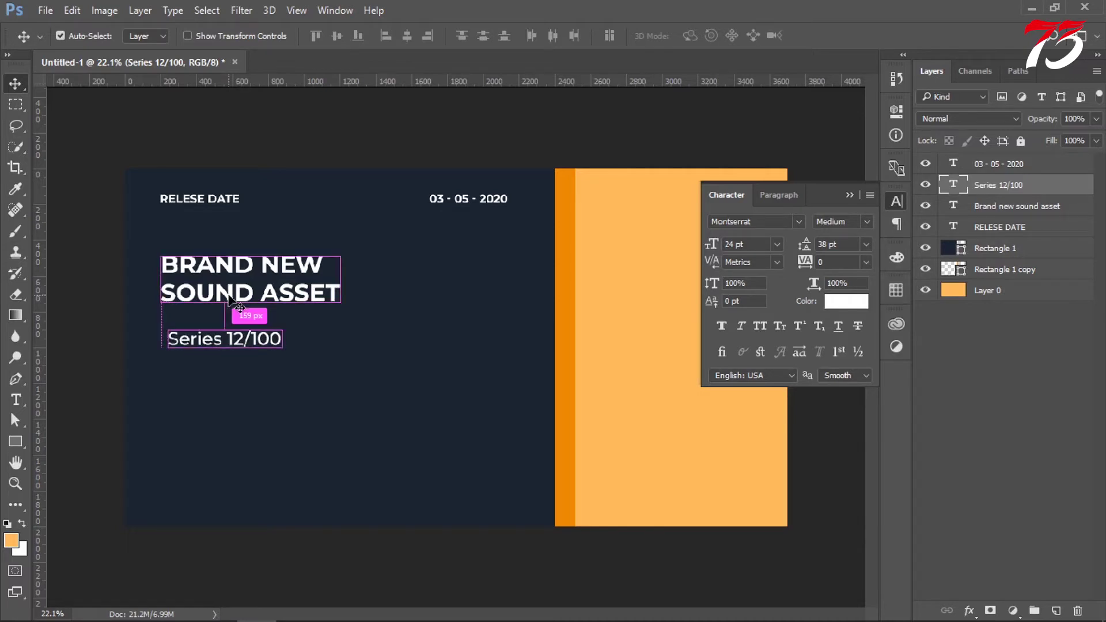
pyautogui.press('Up')
pyautogui.press('Down')
pyautogui.press('Down')
pyautogui.press('Down')
pyautogui.hotkey('shift', 'Left')
pyautogui.hotkey('shift', 'Left')
pyautogui.hotkey('shift', 'Left')
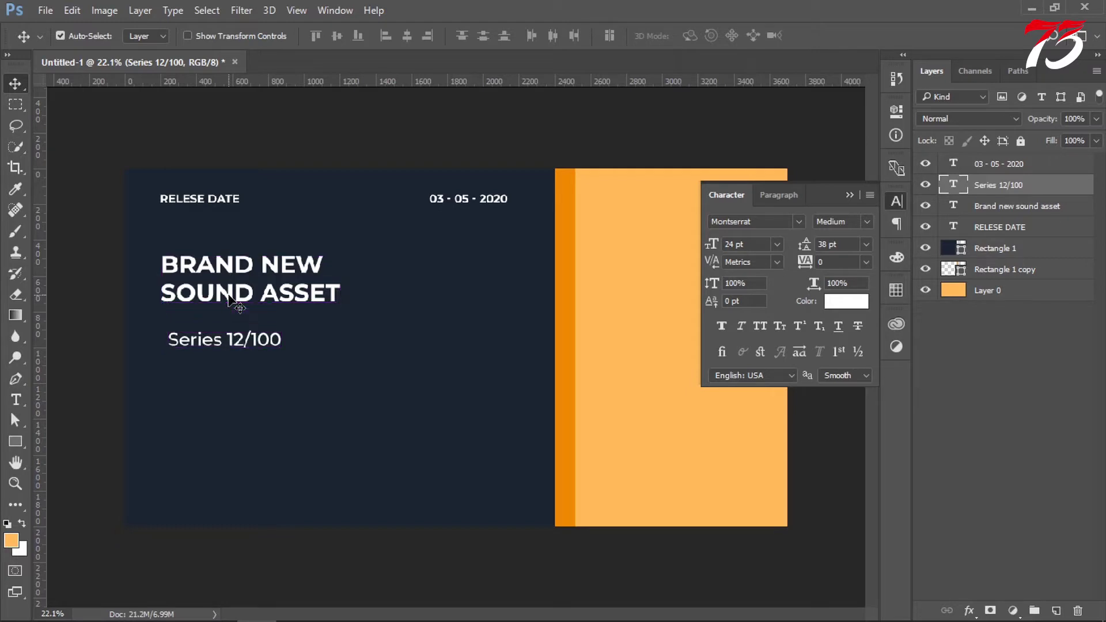
# Align Series 12/100 to the headline's left edge and Alt-drag a duplicate below it
pyautogui.keyDown('ctrl'); pyautogui.click(1017, 206); pyautogui.keyUp('ctrl')
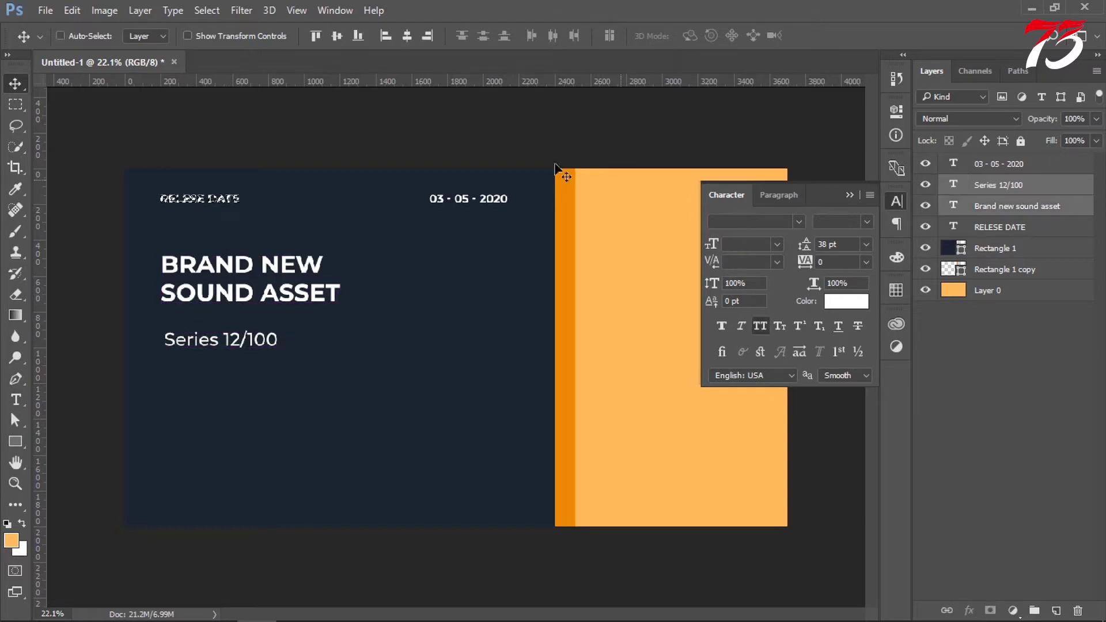
pyautogui.click(386, 36)
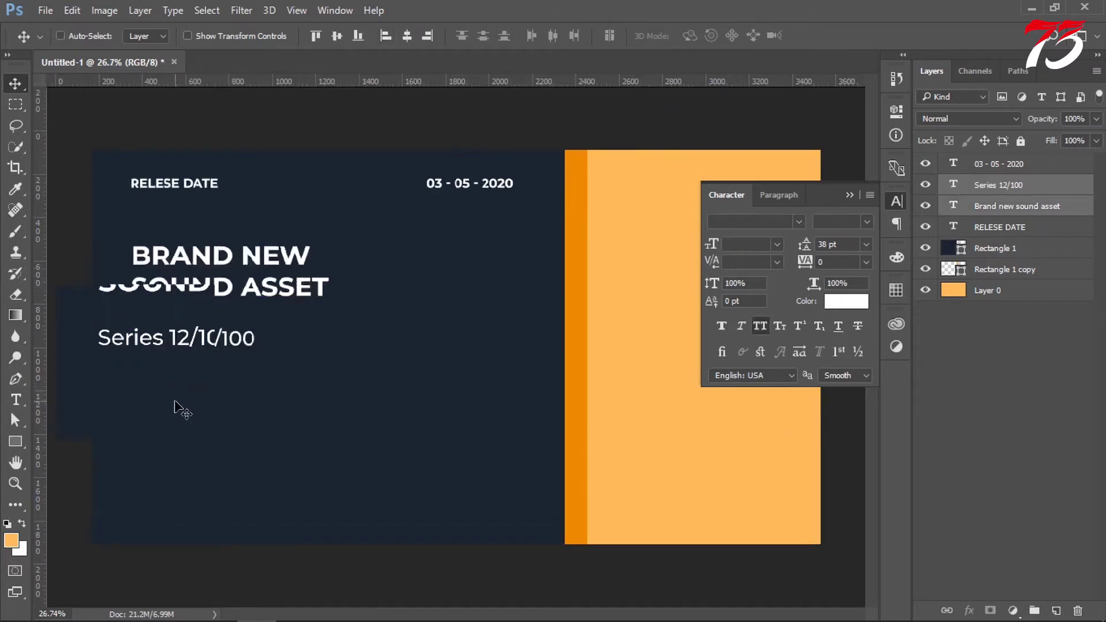
pyautogui.hotkey('ctrl', '+')
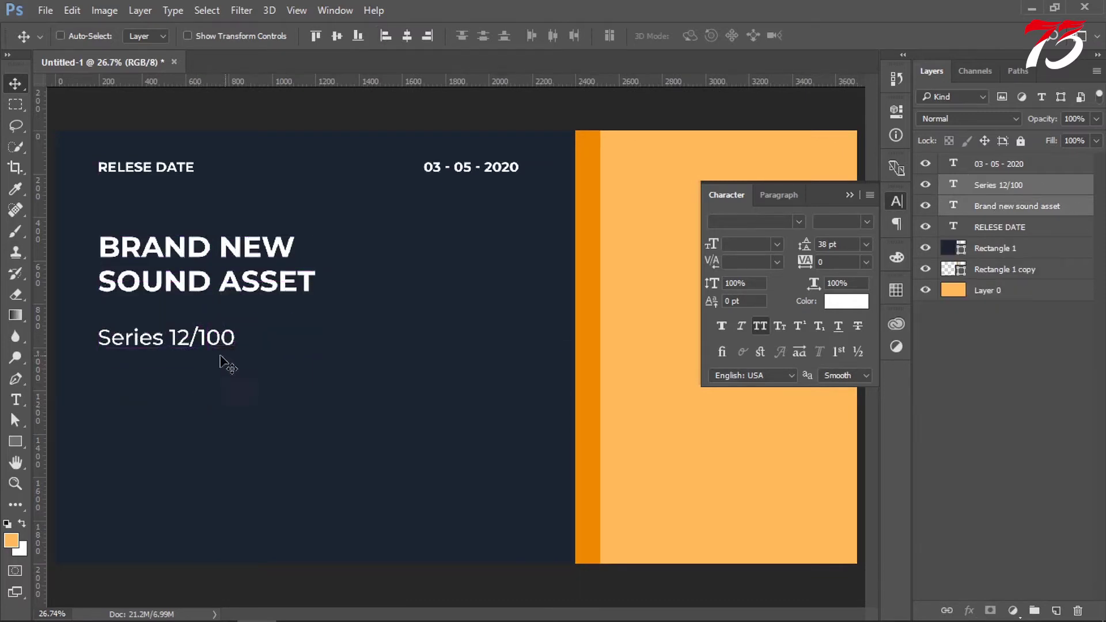
pyautogui.click(1006, 185)
pyautogui.moveTo(158, 345); pyautogui.dragTo(151, 401)
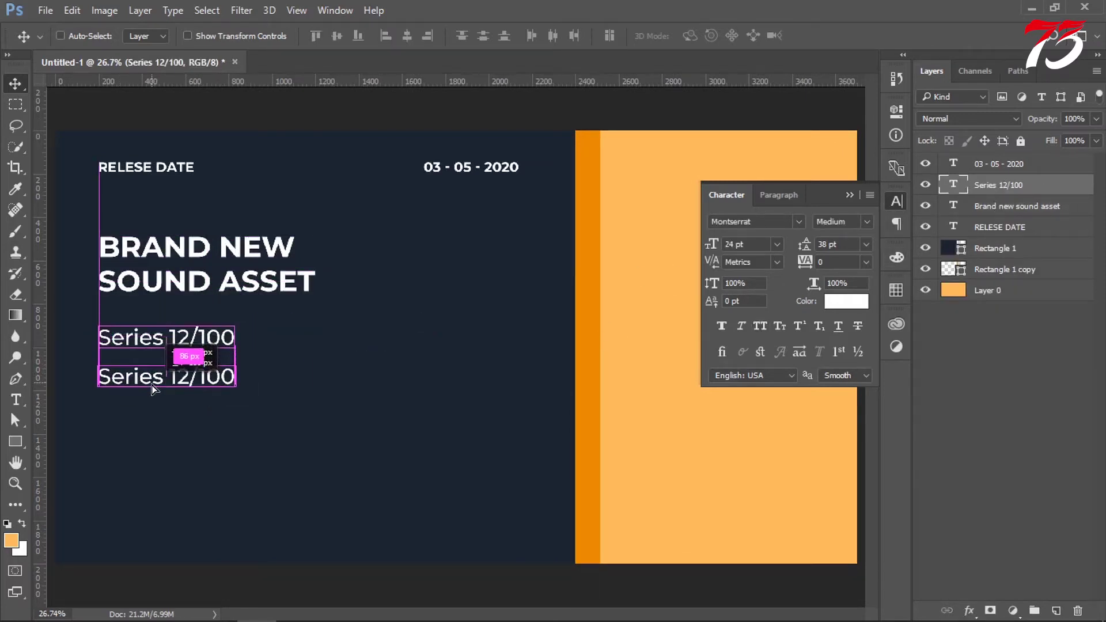
# Change the duplicate to read 'Price Detail' and set it to 18 pt
pyautogui.doubleClick(955, 186)
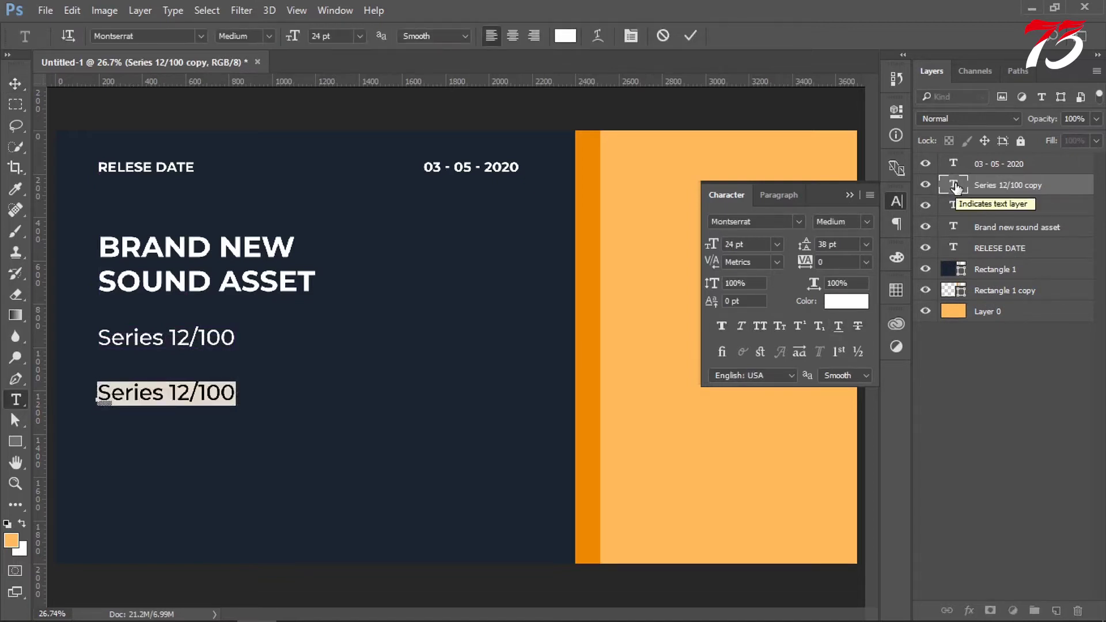
pyautogui.write('Price')
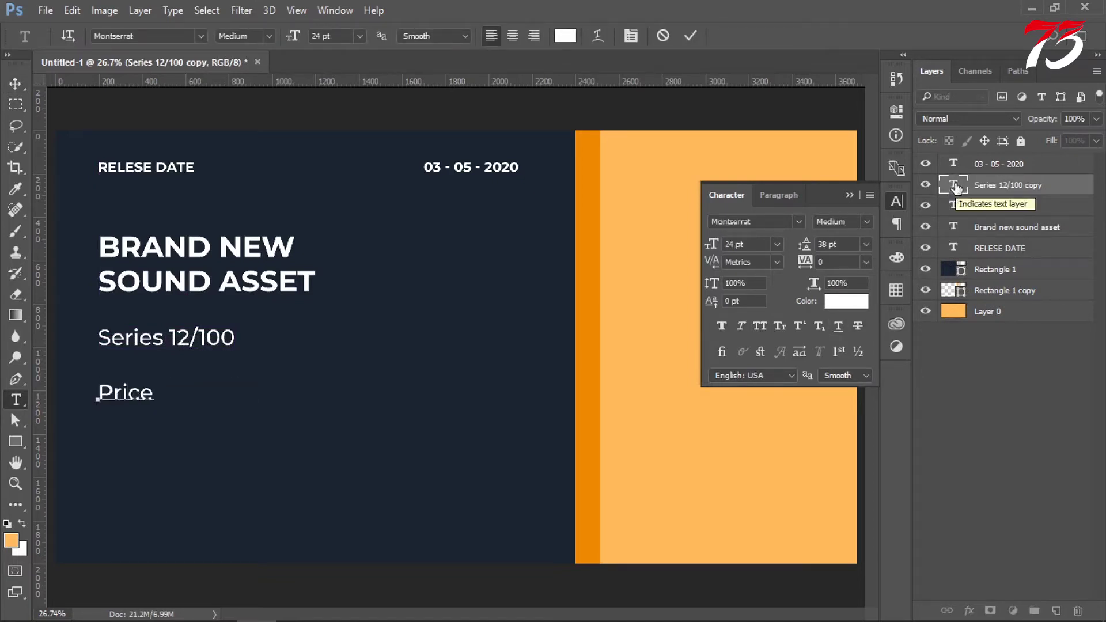
pyautogui.write(' Detail')
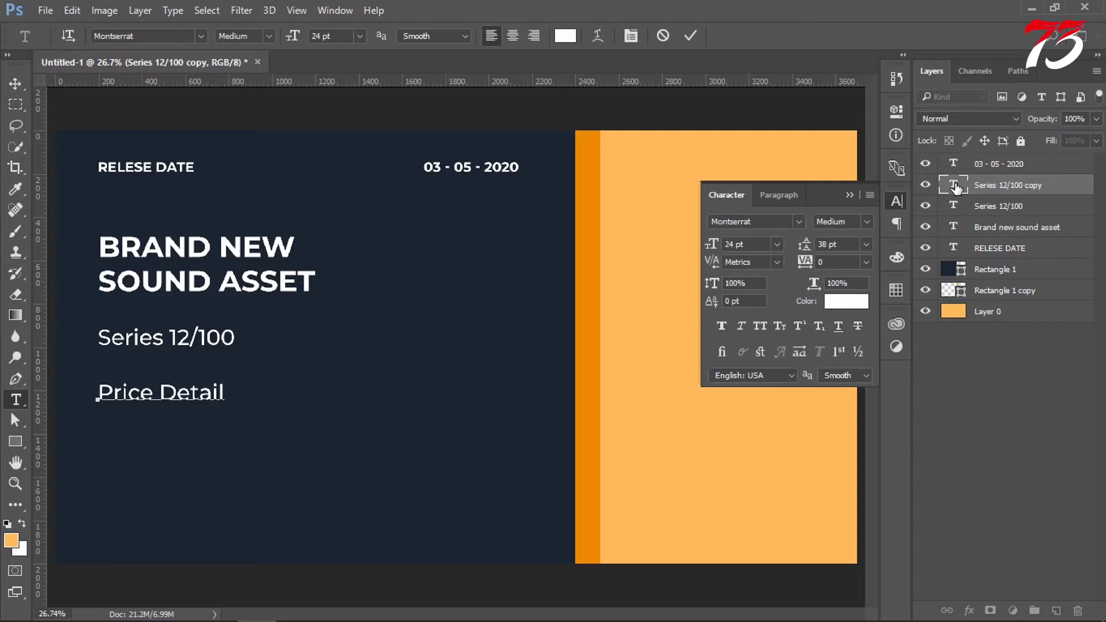
pyautogui.hotkey('ctrl', 'Return')
pyautogui.press('v')
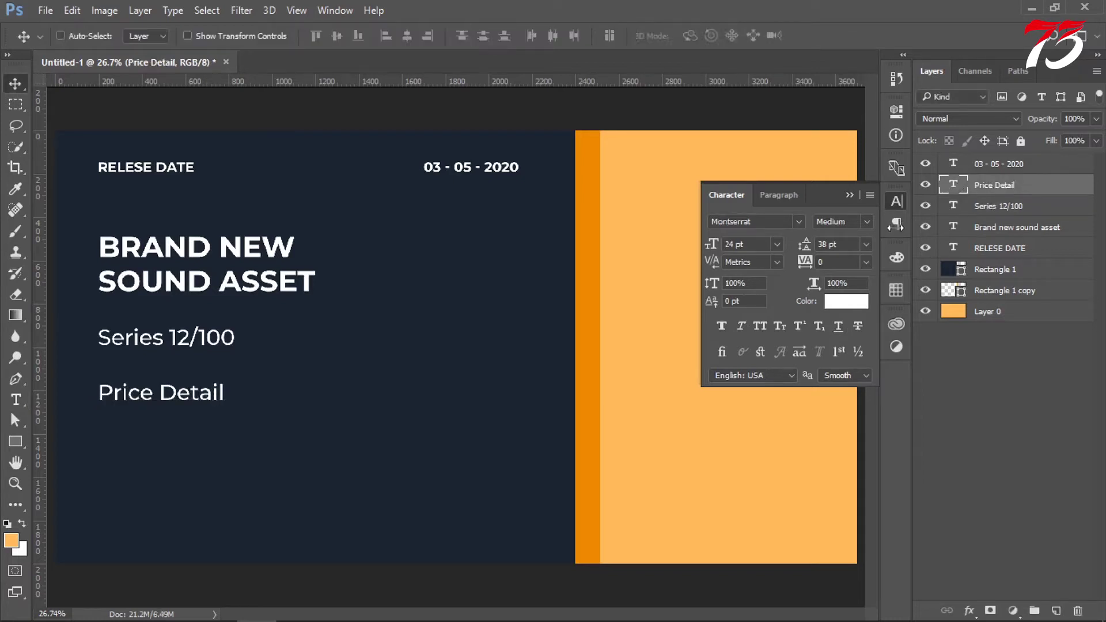
pyautogui.doubleClick(756, 242)
pyautogui.press('Up')
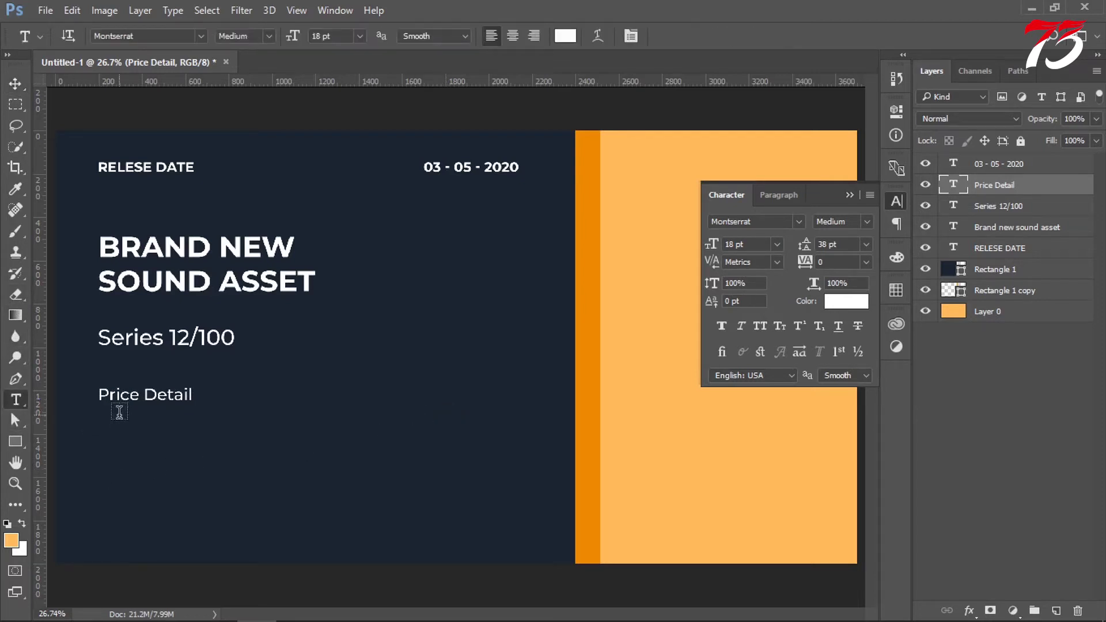
# Move Price Detail up closer under Series 12/100 and fine-tune Series 12/100's position
pyautogui.press('ctrl')
pyautogui.hotkey('shift', 'Up')
pyautogui.hotkey('shift', 'Up')
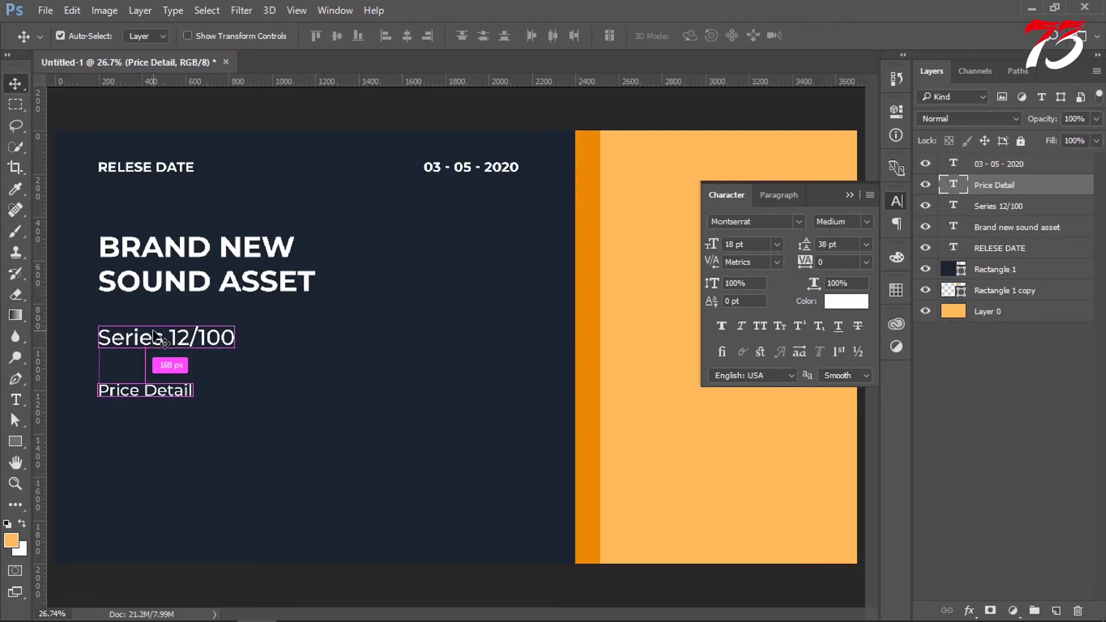
pyautogui.hotkey('shift', 'Up')
pyautogui.hotkey('shift', 'Up')
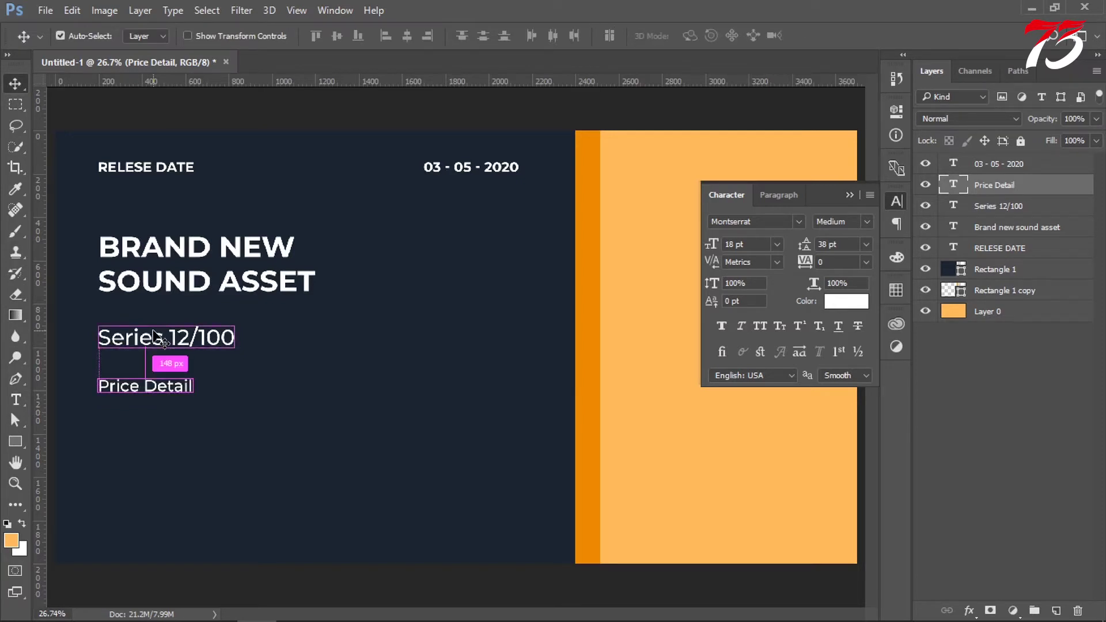
pyautogui.click(159, 337)
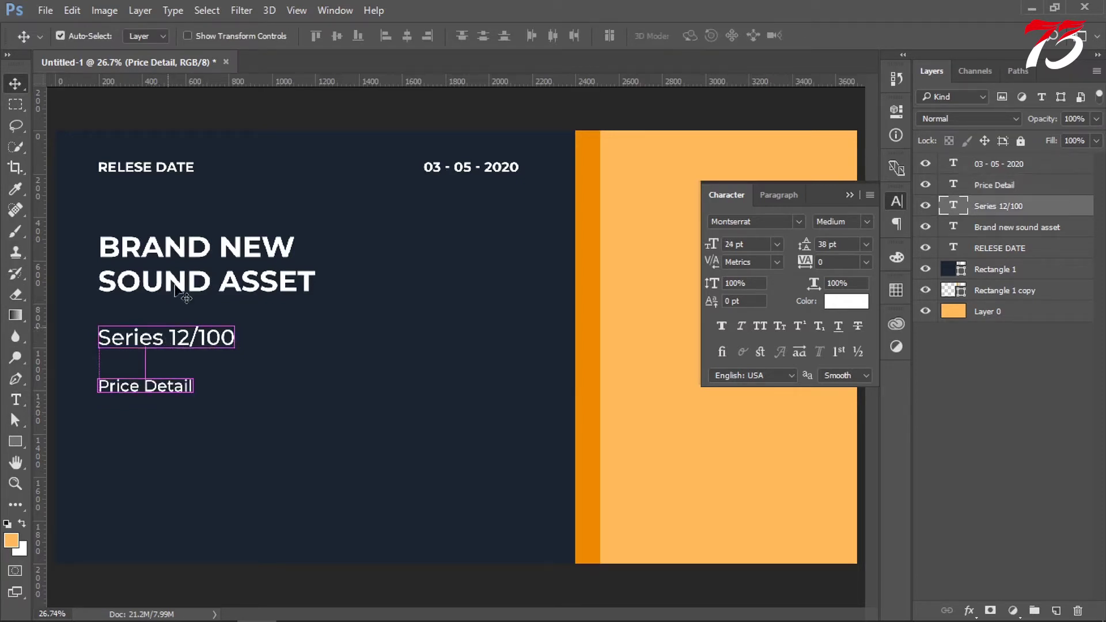
pyautogui.hotkey('shift', 'Up')
pyautogui.hotkey('shift', 'Up')
pyautogui.hotkey('shift', 'Up')
pyautogui.hotkey('shift', 'Down')
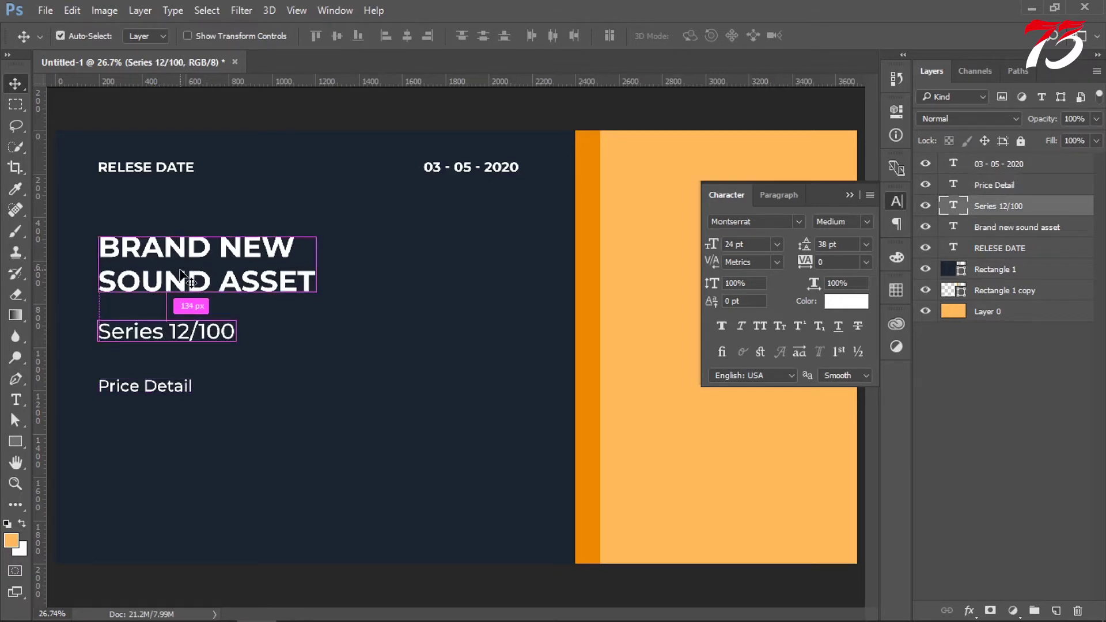
pyautogui.keyDown('ctrl'); pyautogui.click(173, 389); pyautogui.keyUp('ctrl')
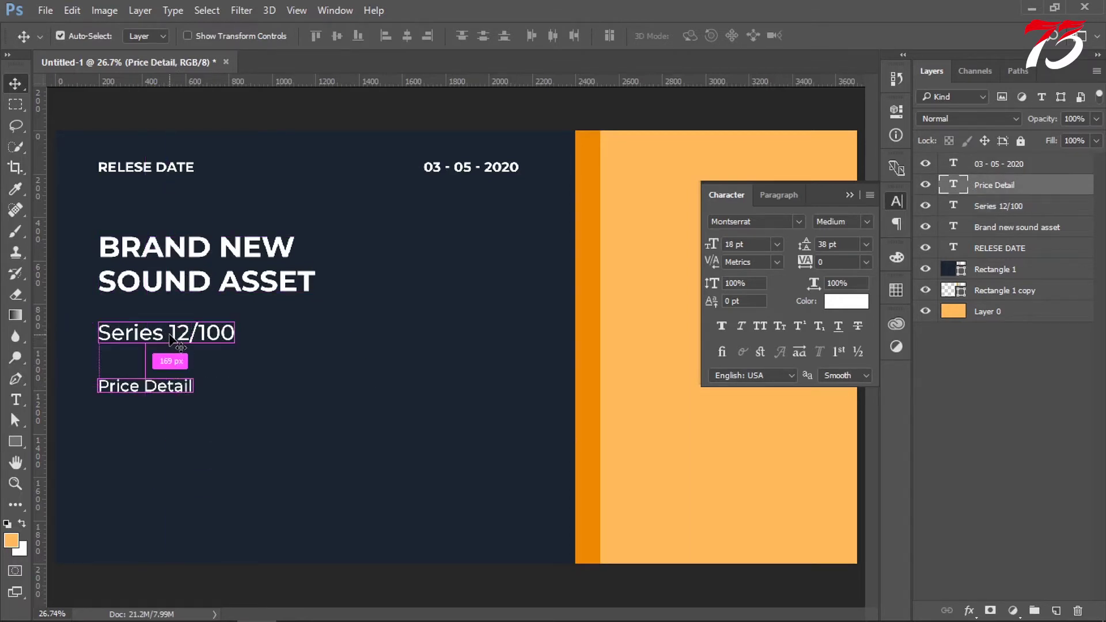
# Draw a paragraph text box below Price Detail, start the description, and widen the box
pyautogui.click(16, 400)
pyautogui.moveTo(100, 411); pyautogui.dragTo(392, 469)
pyautogui.write('This')
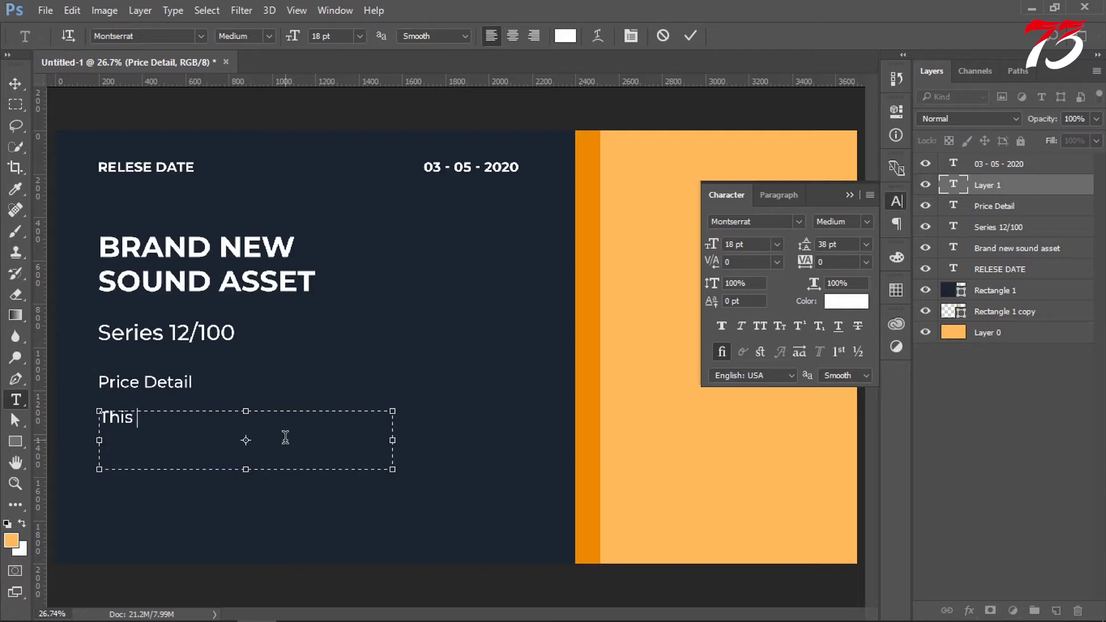
pyautogui.write('will provide you ear')
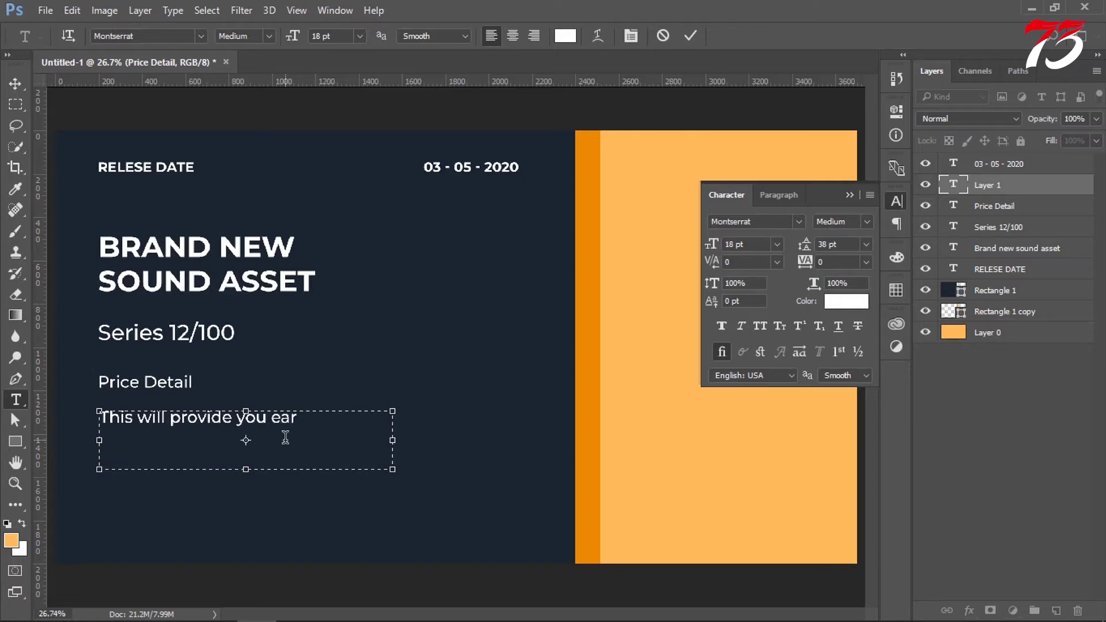
pyautogui.write('tec')
pyautogui.write('ted')
pyautogui.moveTo(392, 440); pyautogui.dragTo(456, 440)
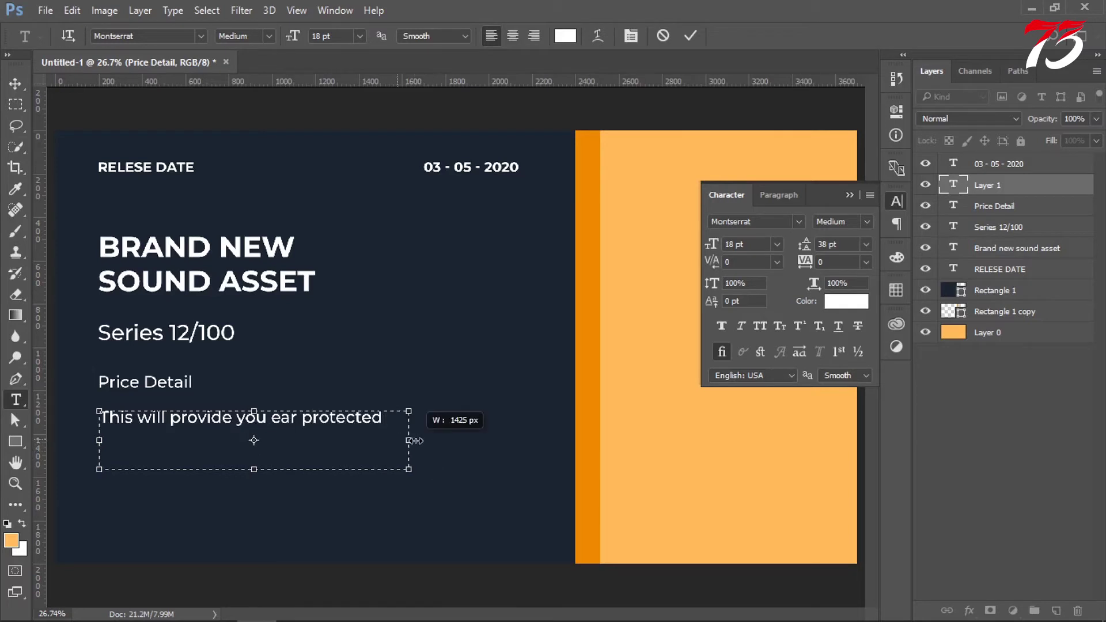
# Finish the description text, correcting 'fitting' and the final word 'ear'
pyautogui.write(' sound')
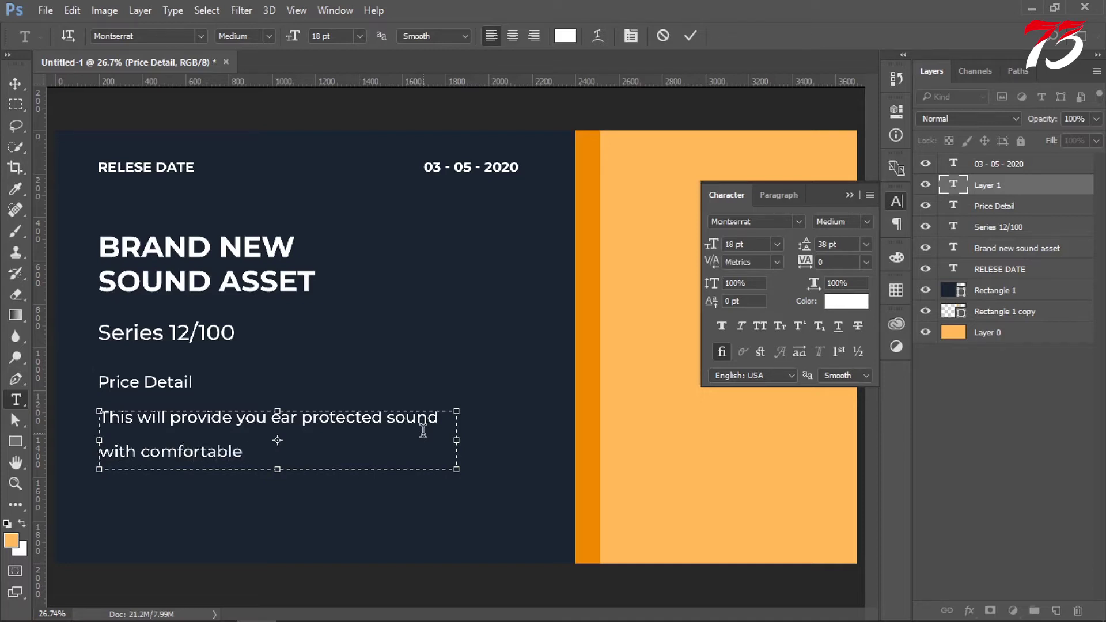
pyautogui.write('ng')
pyautogui.press('Left')
pyautogui.press('Left')
pyautogui.press('Left')
pyautogui.write('t')
pyautogui.press('End')
pyautogui.write('you ')
pyautogui.write('ea')
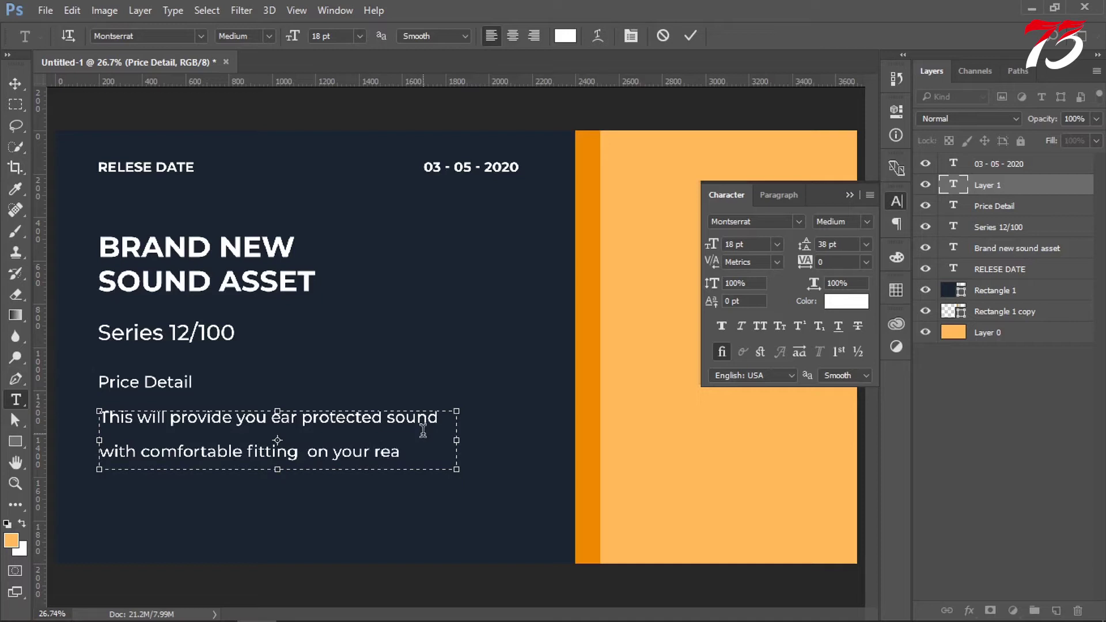
pyautogui.hotkey('ctrl', 'shift', 'Left')
pyautogui.write('ear')
pyautogui.hotkey('ctrl', 'a')
# Set the description to 11 pt with 22 pt leading and shrink its box to fit
pyautogui.doubleClick(761, 241)
pyautogui.write('10')
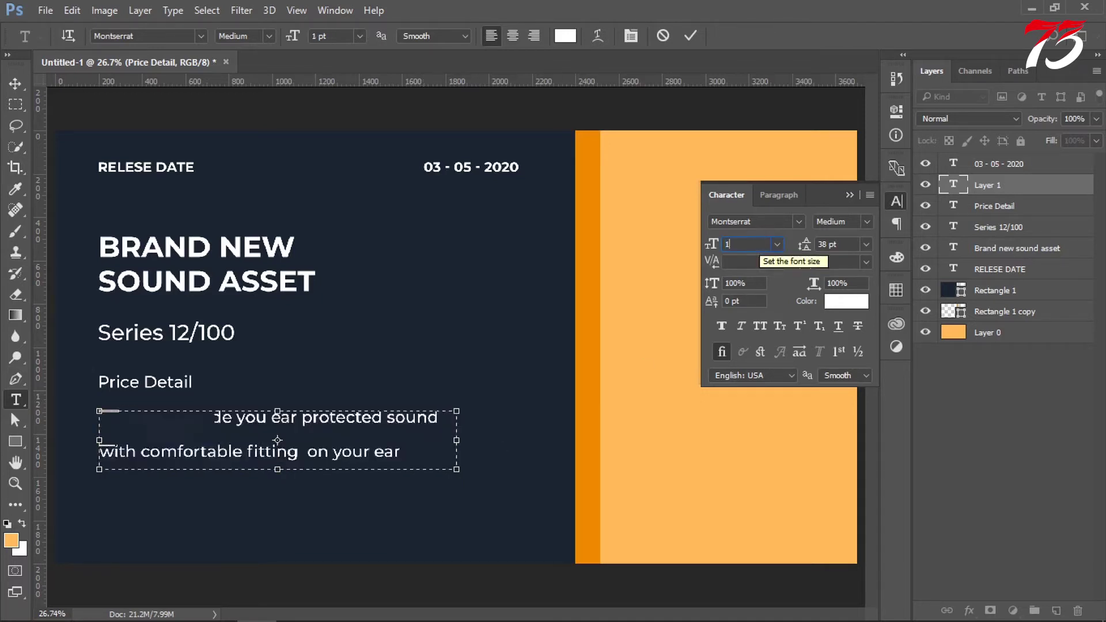
pyautogui.press('Tab')
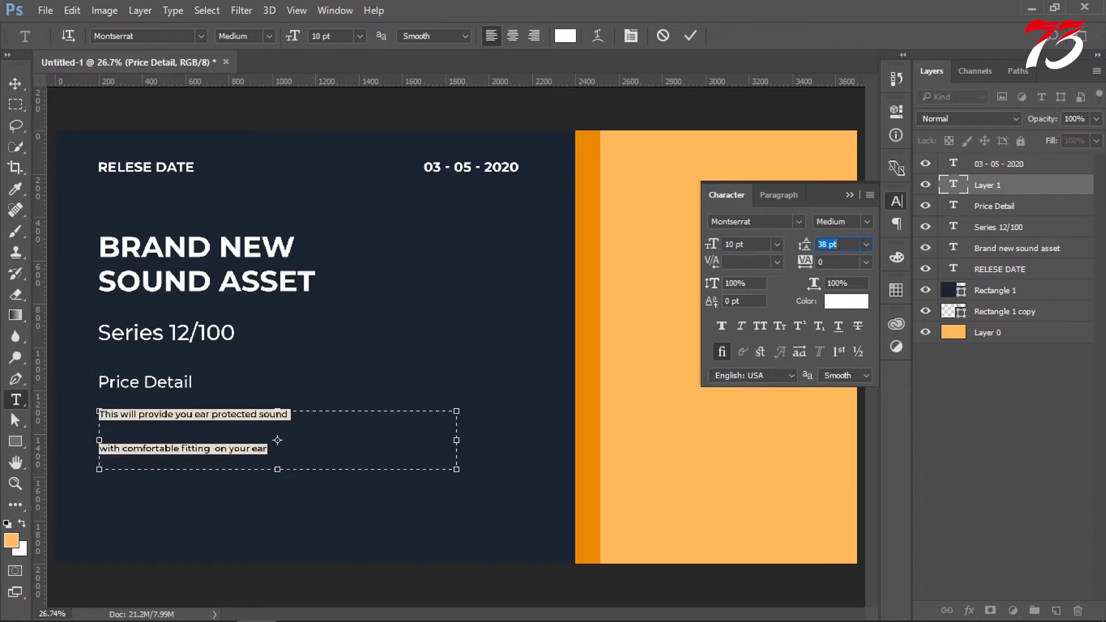
pyautogui.write('20')
pyautogui.press('Up')
pyautogui.press('Up')
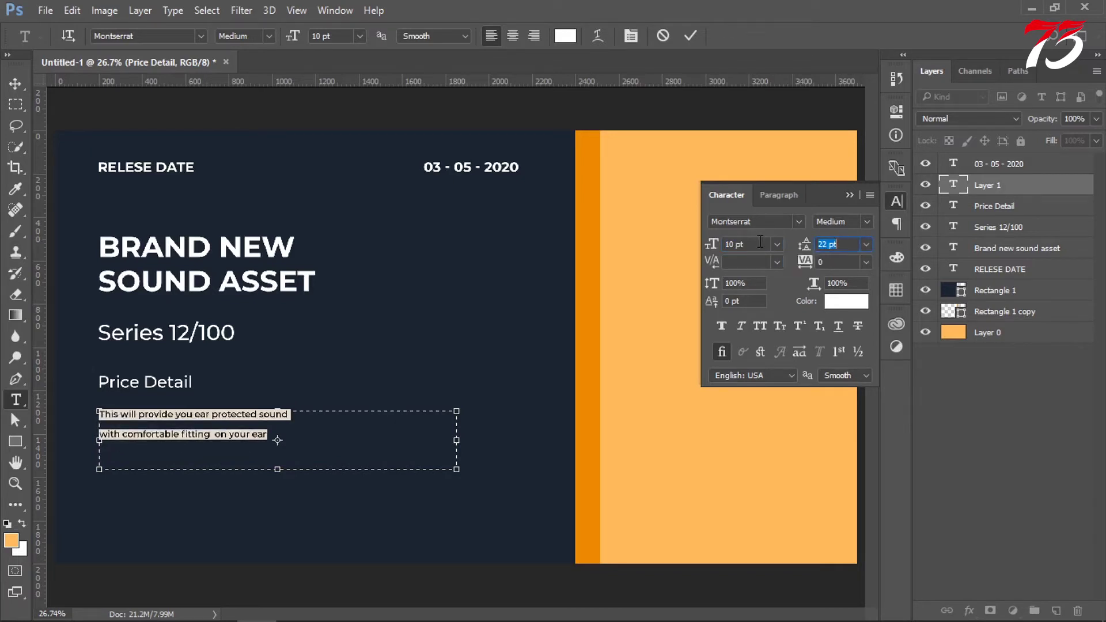
pyautogui.click(753, 244)
pyautogui.press('Up')
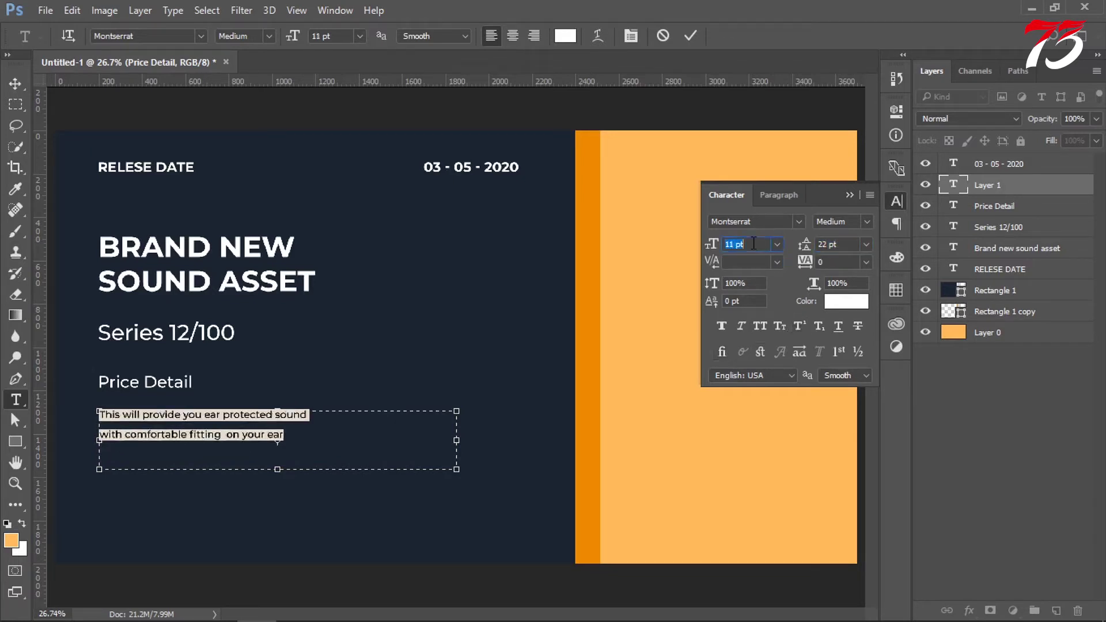
pyautogui.moveTo(278, 469); pyautogui.dragTo(280, 445)
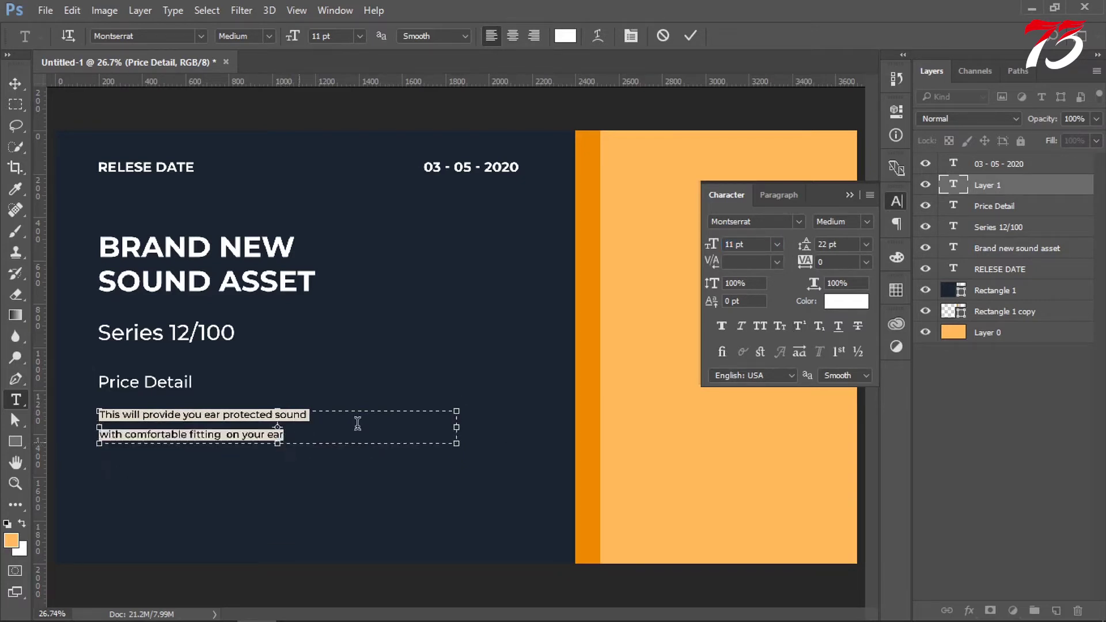
pyautogui.moveTo(458, 429); pyautogui.dragTo(319, 431)
# Commit the description paragraph and nudge it up closer beneath Price Detail
pyautogui.click(1003, 208)
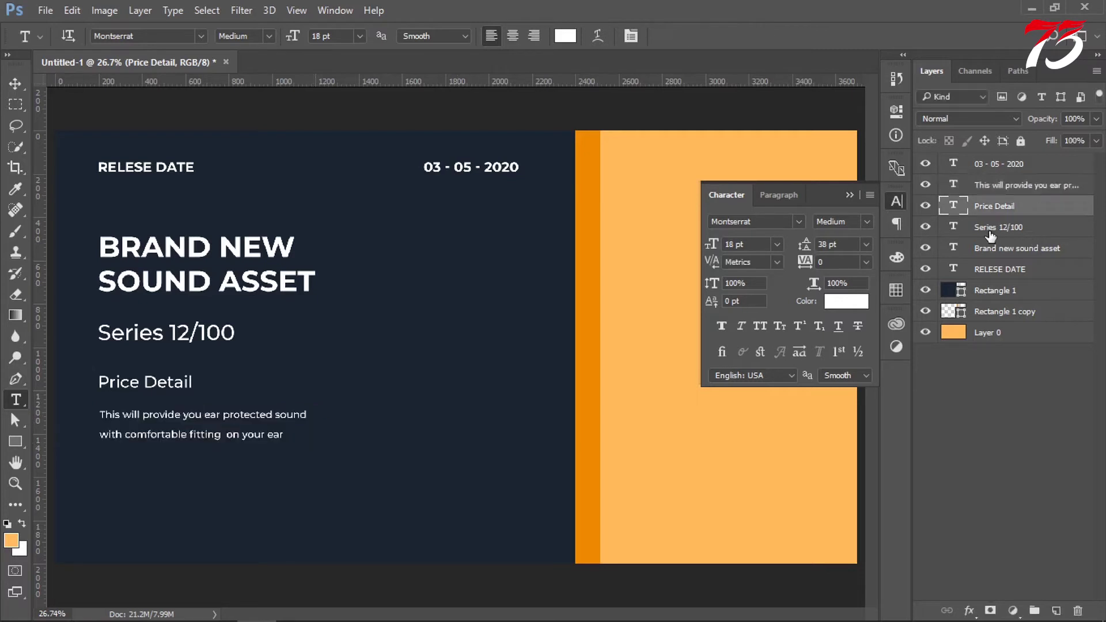
pyautogui.press('v')
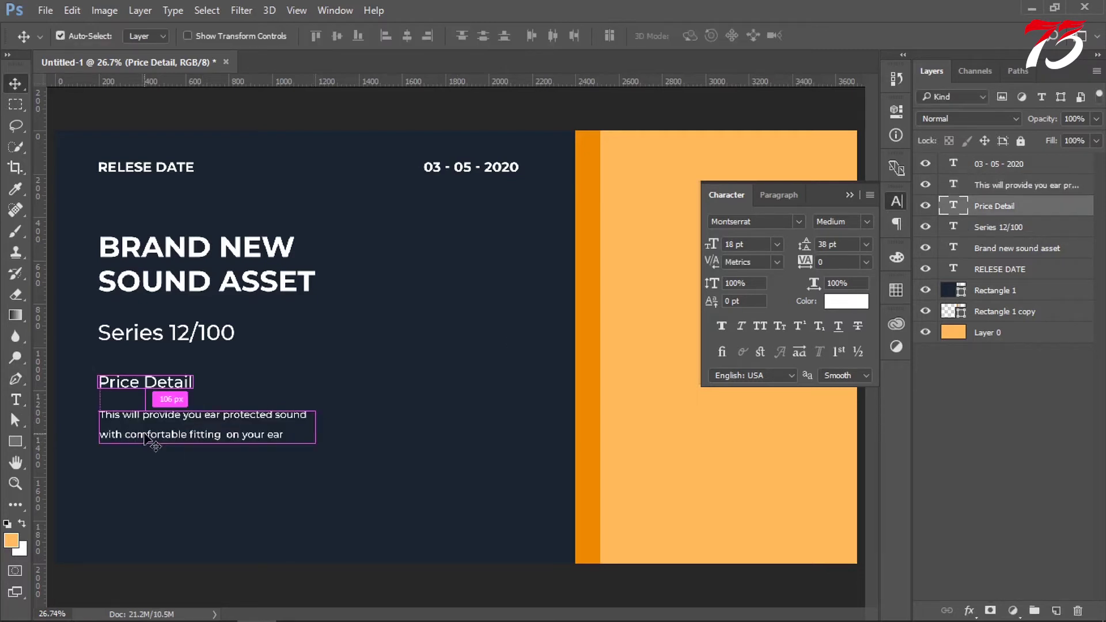
pyautogui.click(148, 432)
pyautogui.hotkey('shift', 'Up')
pyautogui.hotkey('shift', 'Up')
pyautogui.hotkey('shift', 'Up')
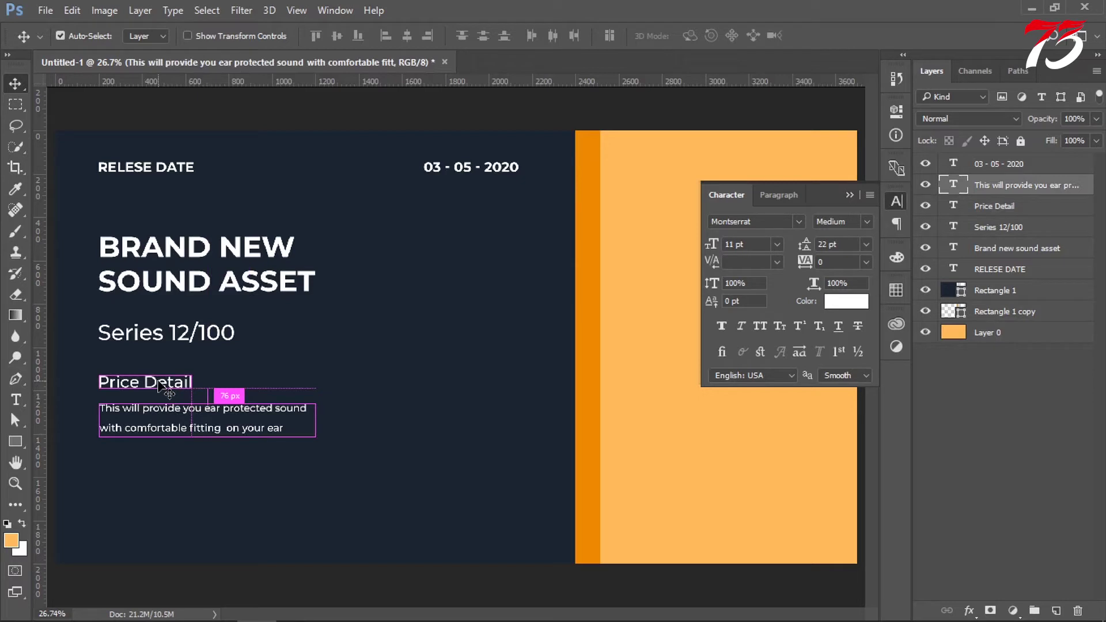
pyautogui.press('Down')
pyautogui.press('Down')
pyautogui.press('Down')
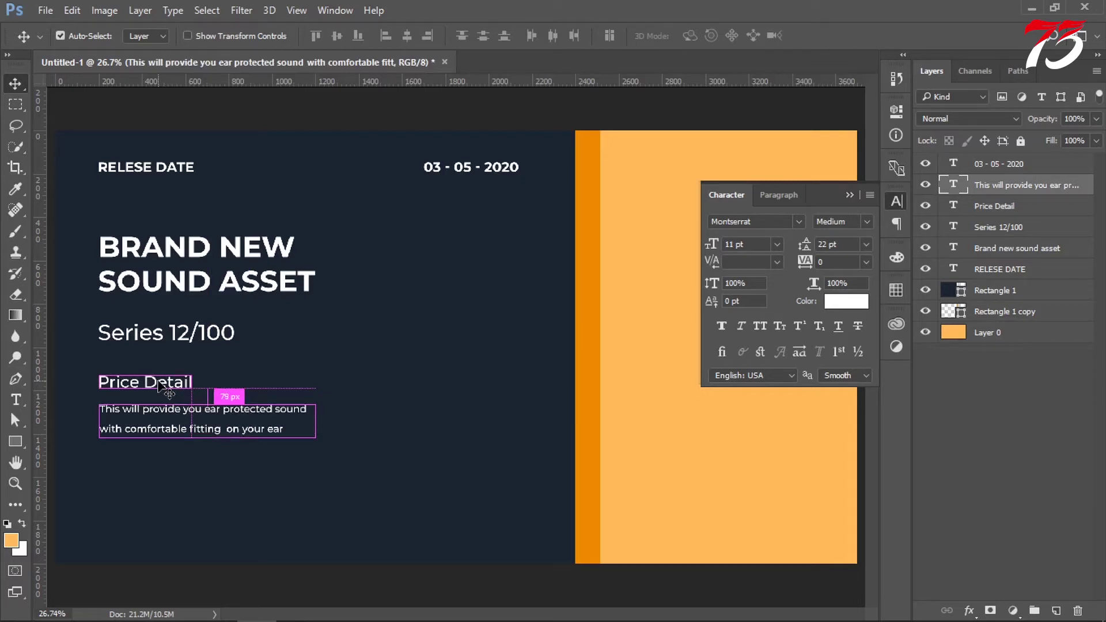
pyautogui.hotkey('shift', 'Up')
pyautogui.hotkey('shift', 'Up')
pyautogui.press('Up')
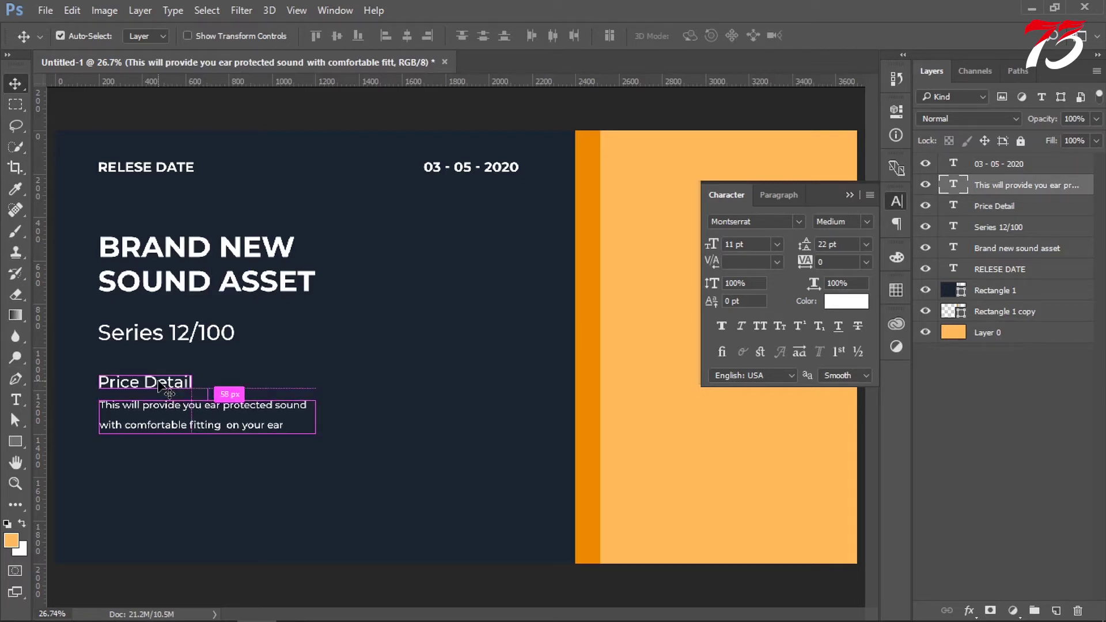
pyautogui.scroll(-2, 115, 478)
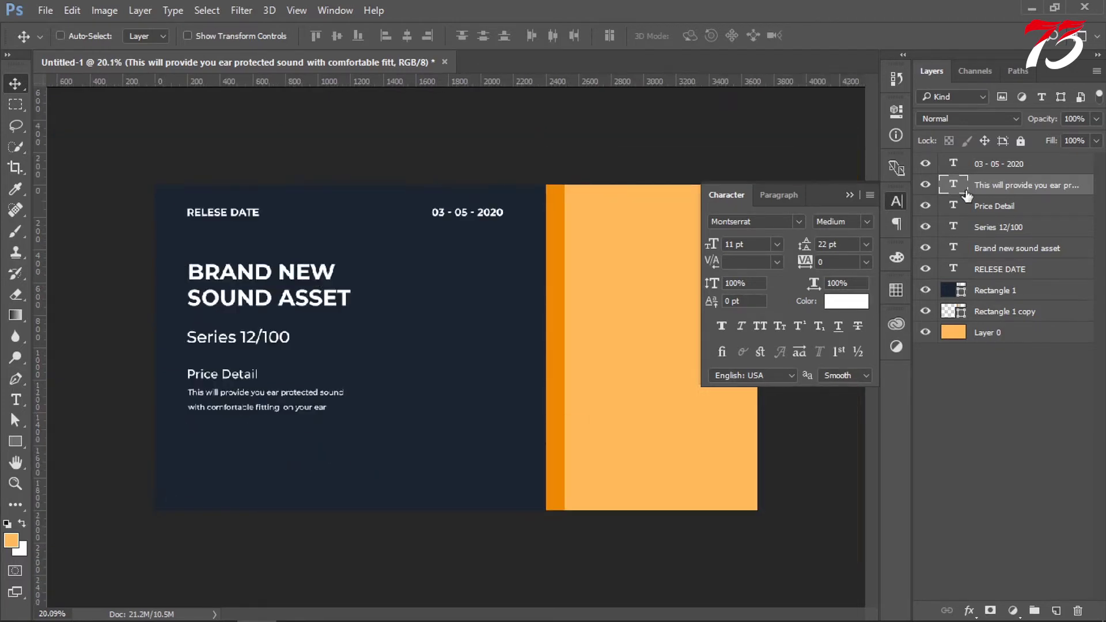
pyautogui.scroll(1, 181, 507)
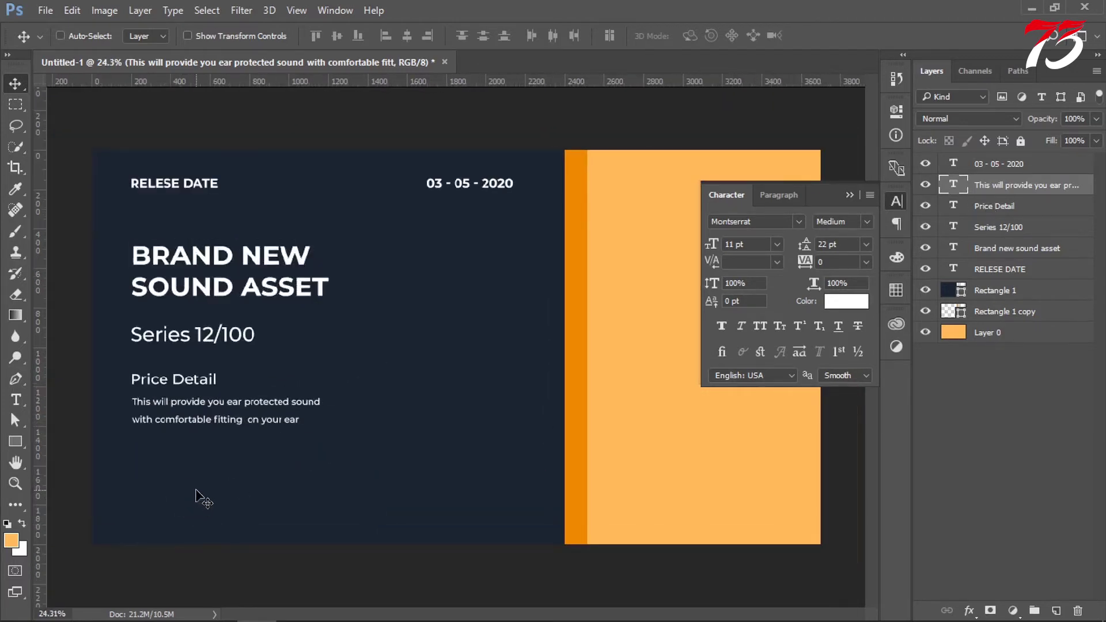
# Start a new text layer below the description with a 27 pt font size
pyautogui.press('e')
pyautogui.press('t')
pyautogui.click(137, 479)
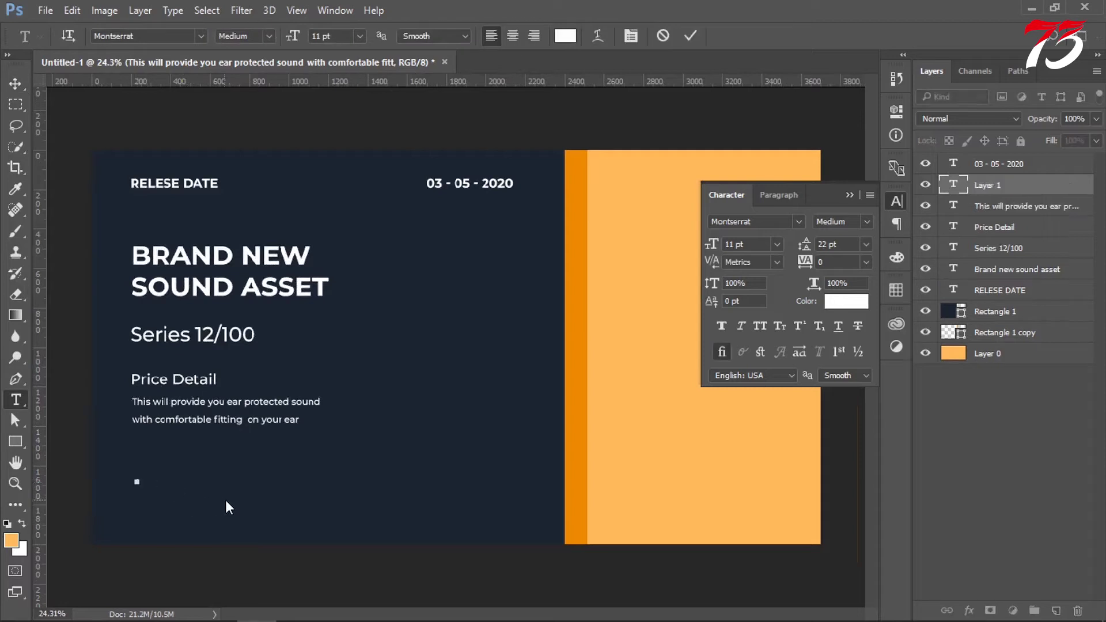
pyautogui.doubleClick(333, 33)
pyautogui.write('27')
pyautogui.press('Return')
# Type 'EUR 150 / USD 120' in bold with standard ligatures off, and commit it
pyautogui.write('EUR 150')
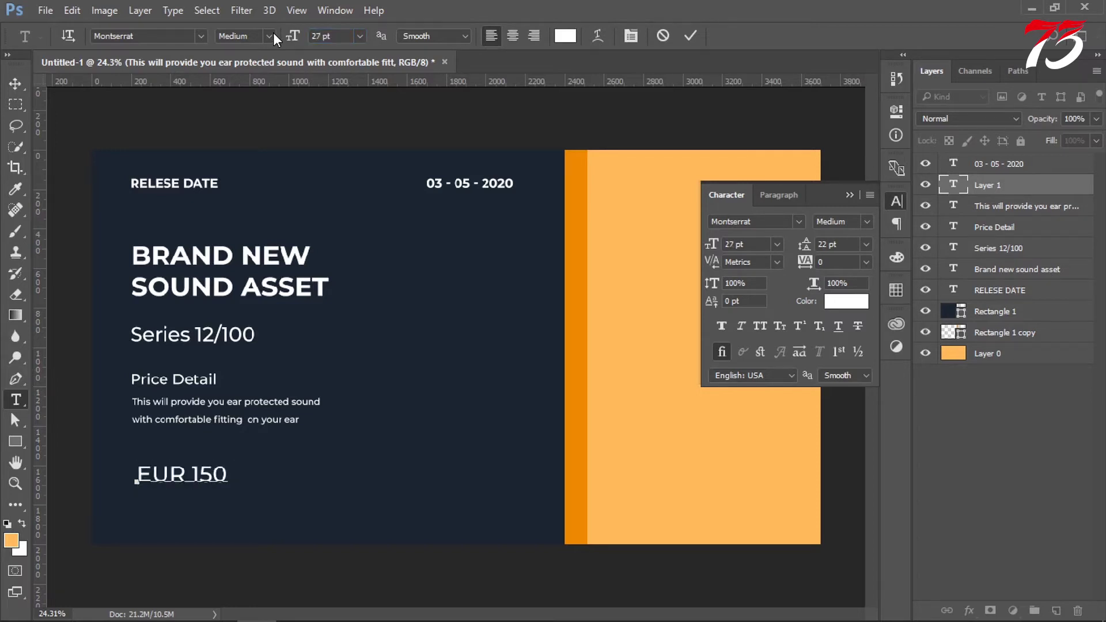
pyautogui.write(' / USA')
pyautogui.press('BackSpace')
pyautogui.write('D')
pyautogui.write(' 120')
pyautogui.hotkey('ctrl', 'a')
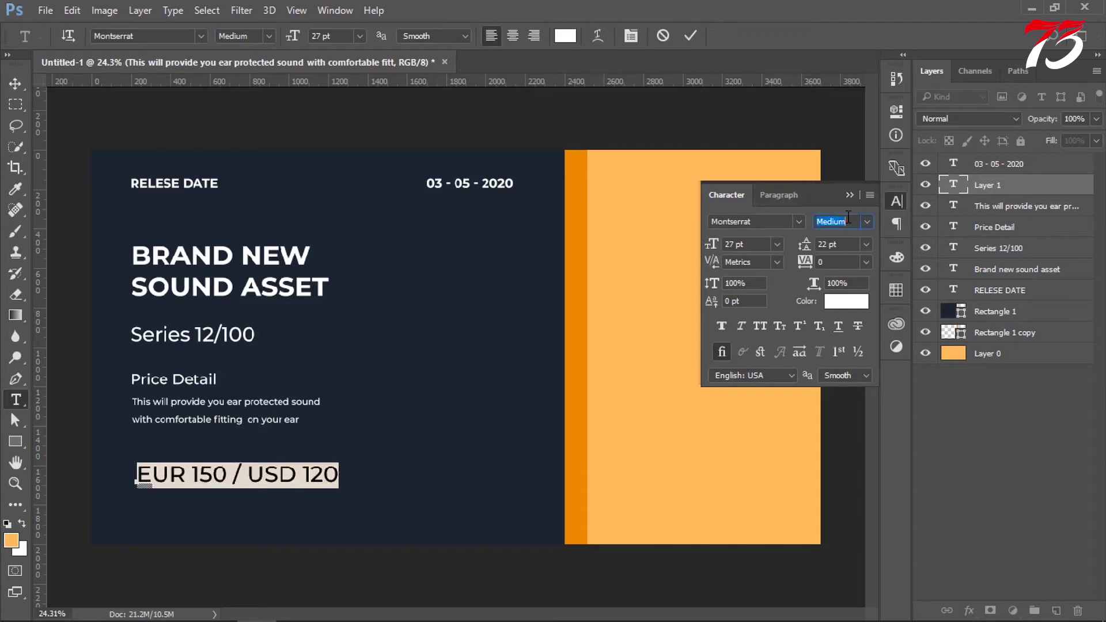
pyautogui.press('Down')
pyautogui.press('Down')
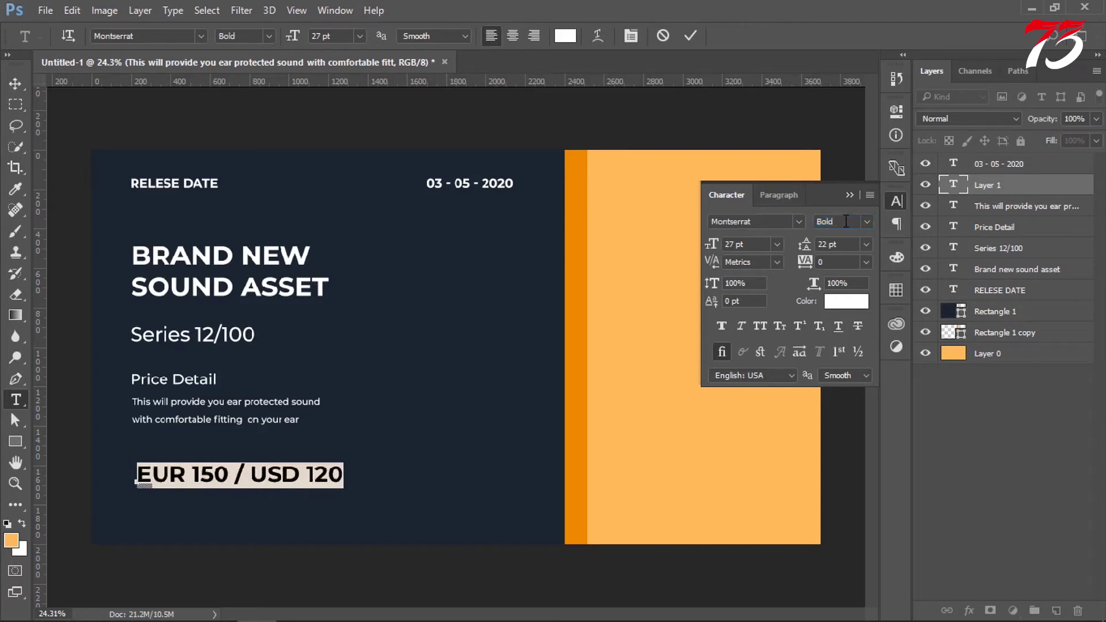
pyautogui.click(722, 351)
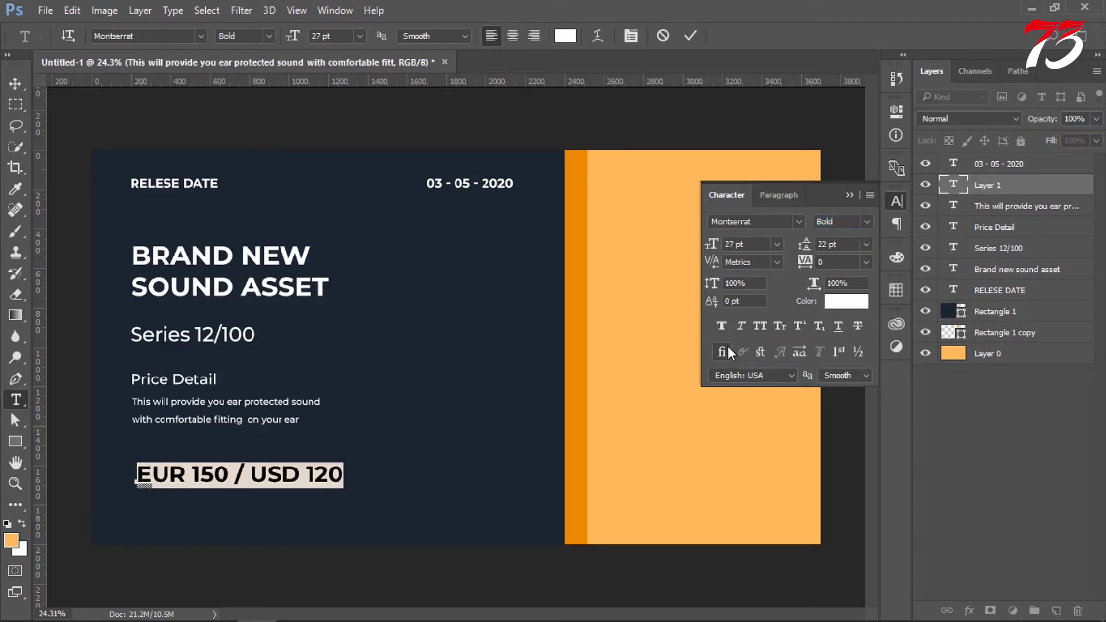
pyautogui.click(897, 200)
pyautogui.hotkey('ctrl', 'Return')
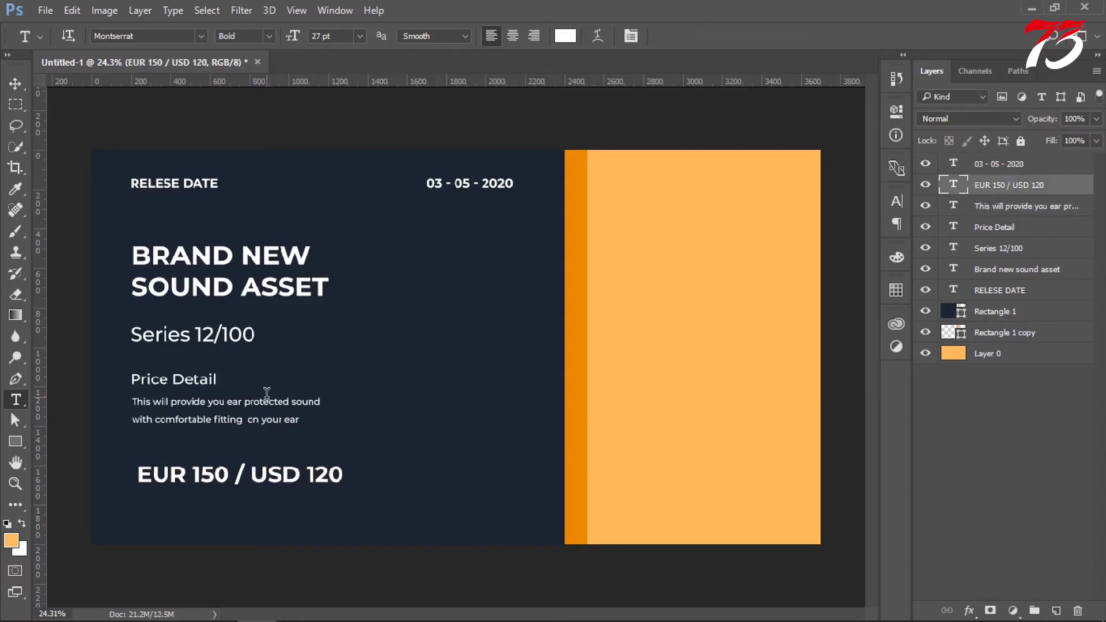
# Select the text layers from the price line up to Brand new sound asset
pyautogui.keyDown('ctrl'); pyautogui.click(954, 291); pyautogui.keyUp('ctrl')
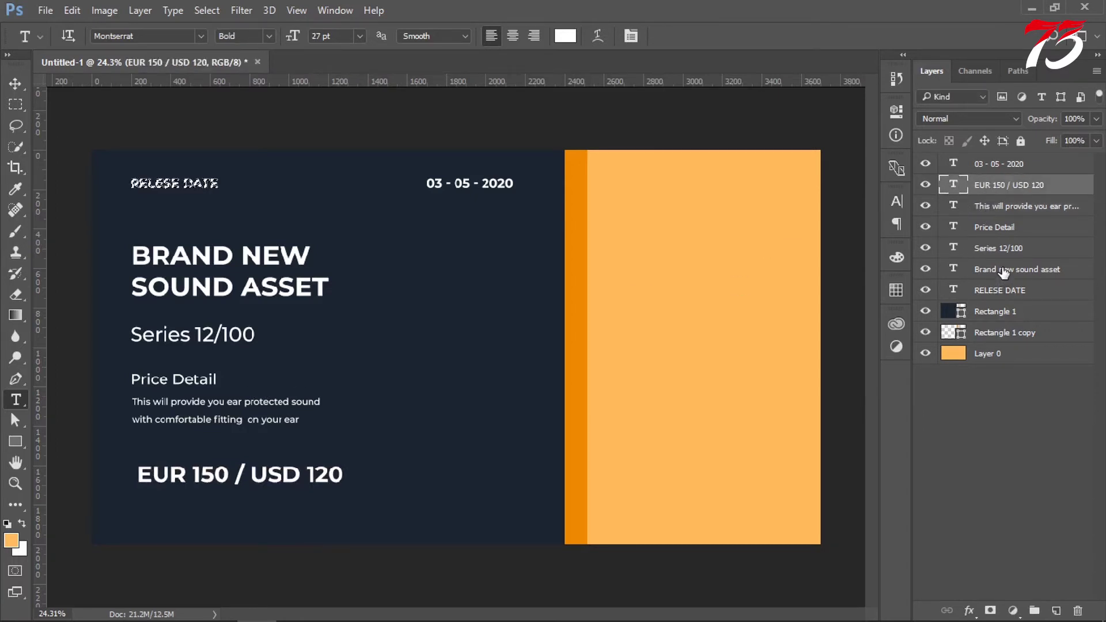
pyautogui.click(1004, 269)
pyautogui.keyDown('shift'); pyautogui.click(1015, 184); pyautogui.keyUp('shift')
# Align the selected text layers on their left edges and enable auto-select on the canvas
pyautogui.press('v')
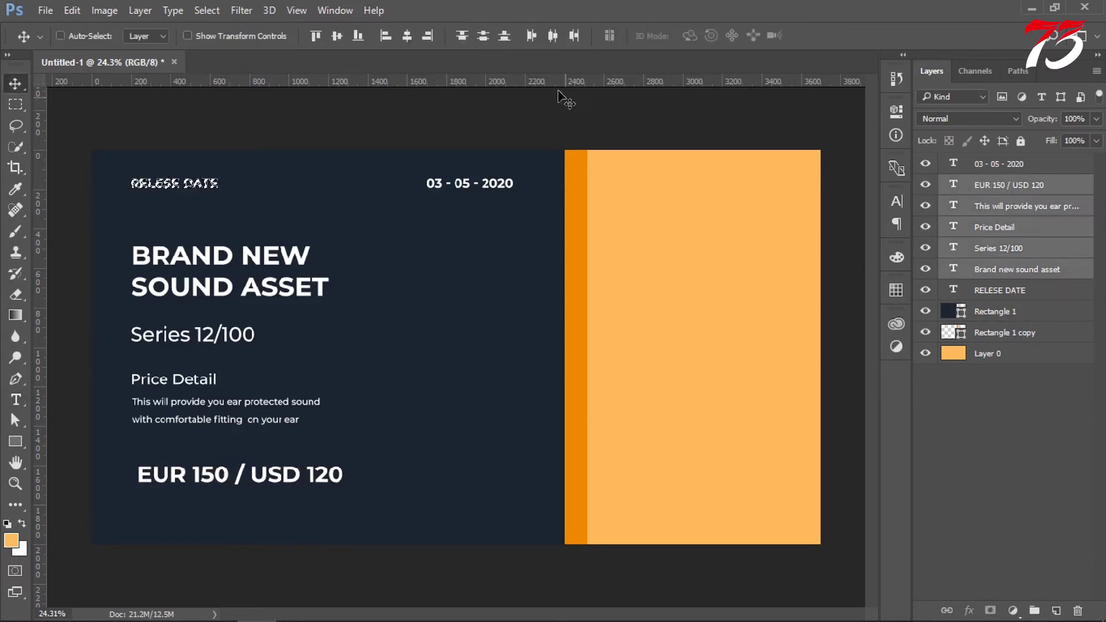
pyautogui.click(60, 36)
pyautogui.click(386, 35)
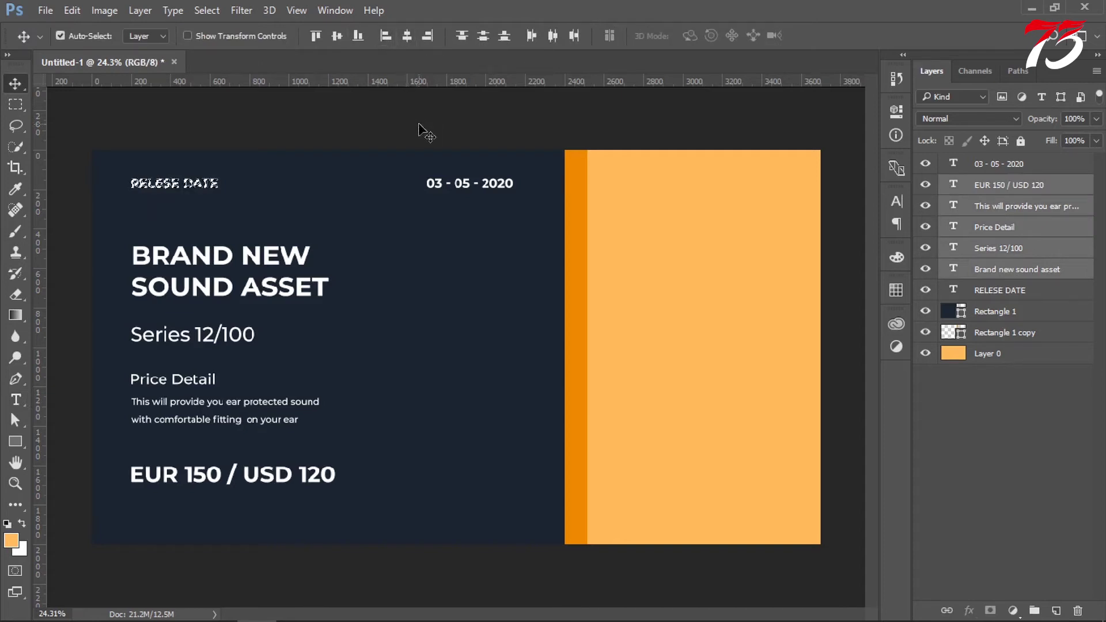
pyautogui.click(260, 276)
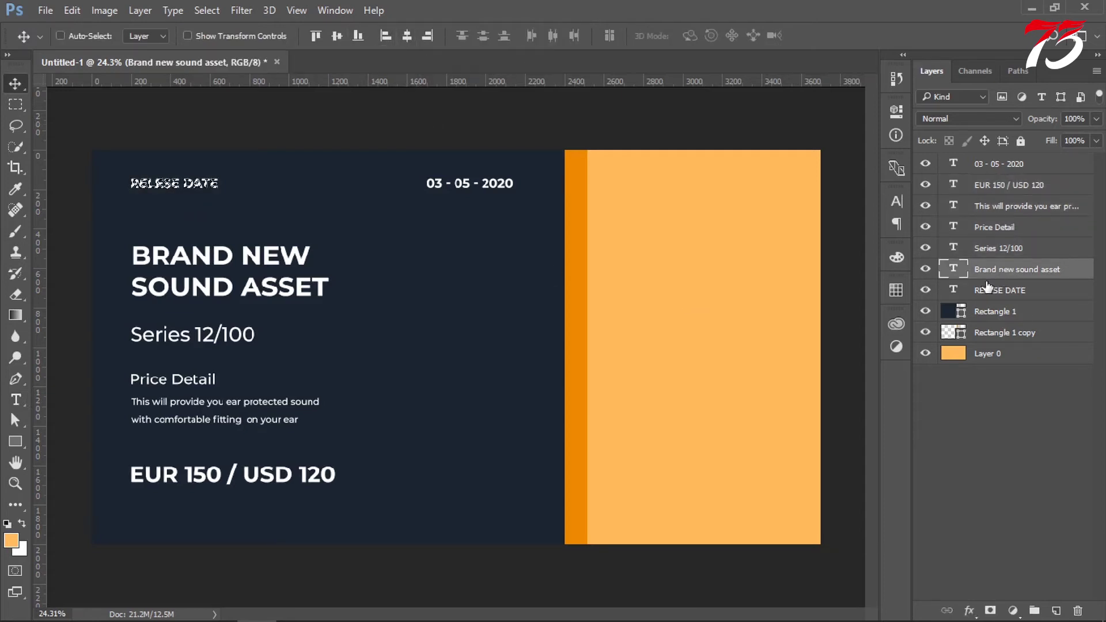
# Nudge the EUR 150 / USD 120 price line up closer under the description
pyautogui.click(241, 479)
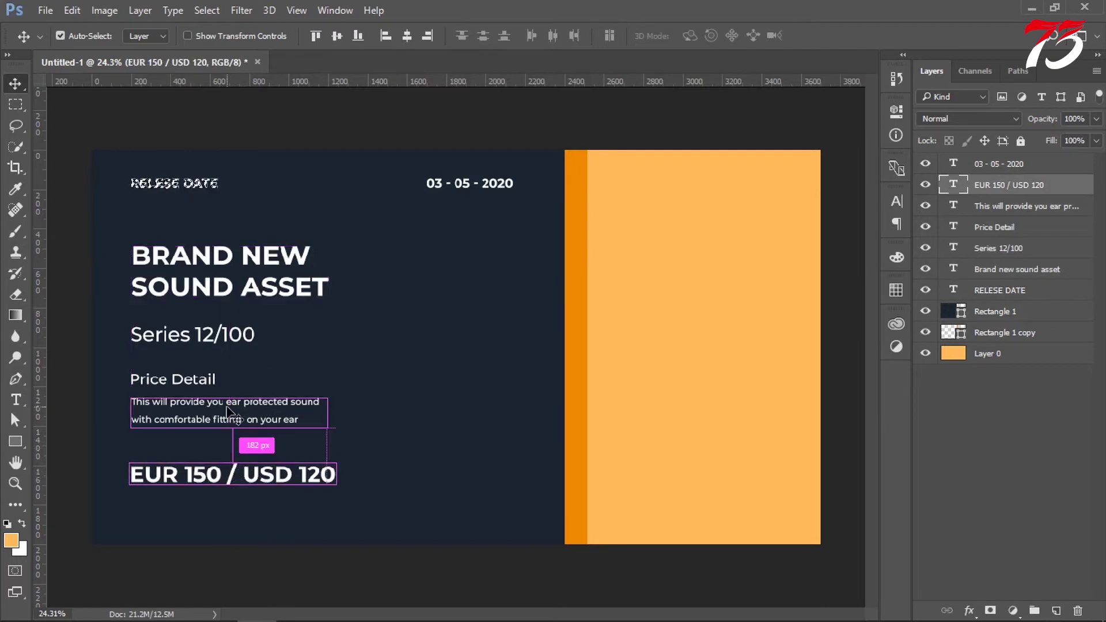
pyautogui.press('Up')
pyautogui.press('Return')
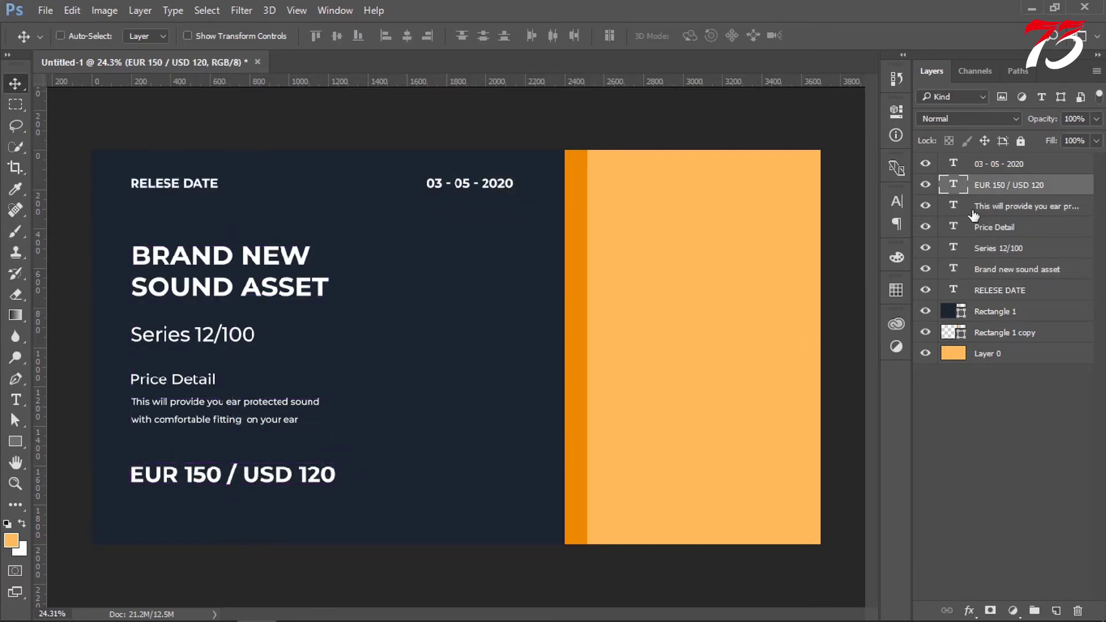
pyautogui.click(973, 215)
pyautogui.keyDown('ctrl'); pyautogui.click(235, 473); pyautogui.keyUp('ctrl')
pyautogui.hotkey('shift', 'Up')
pyautogui.hotkey('shift', 'Up')
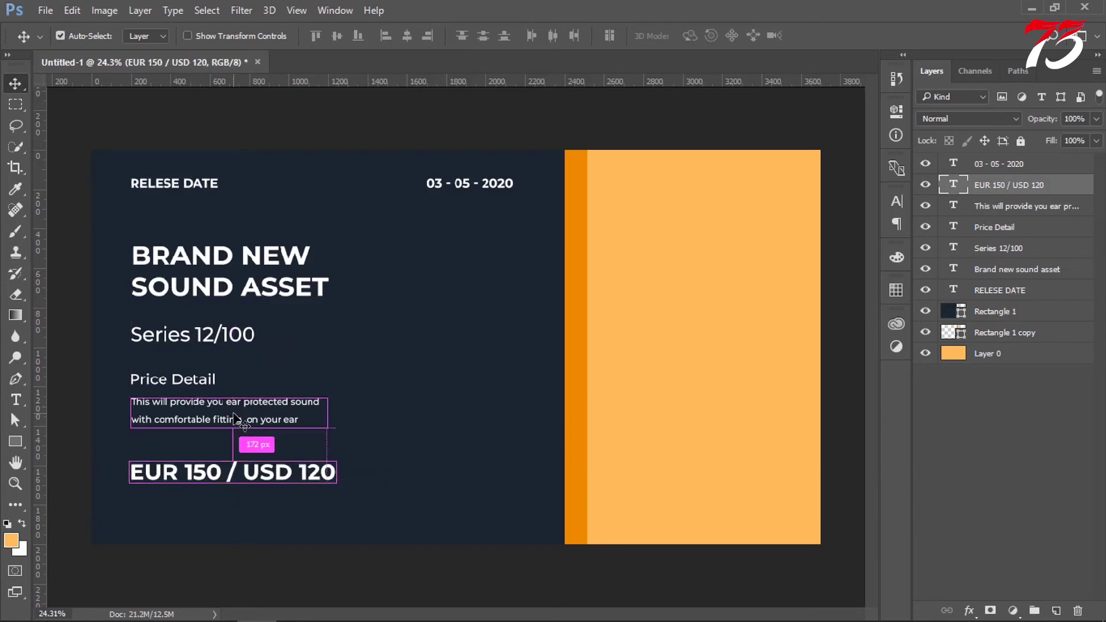
# Group Price Detail, the description and the price line into a group named Price
pyautogui.moveTo(1003, 227)
pyautogui.mouseDown()
pyautogui.moveTo(1006, 206)
pyautogui.moveTo(1007, 234)
pyautogui.mouseUp()
pyautogui.keyDown('shift'); pyautogui.click(1003, 184); pyautogui.keyUp('shift')
pyautogui.hotkey('ctrl', 'g')
pyautogui.doubleClick(990, 183)
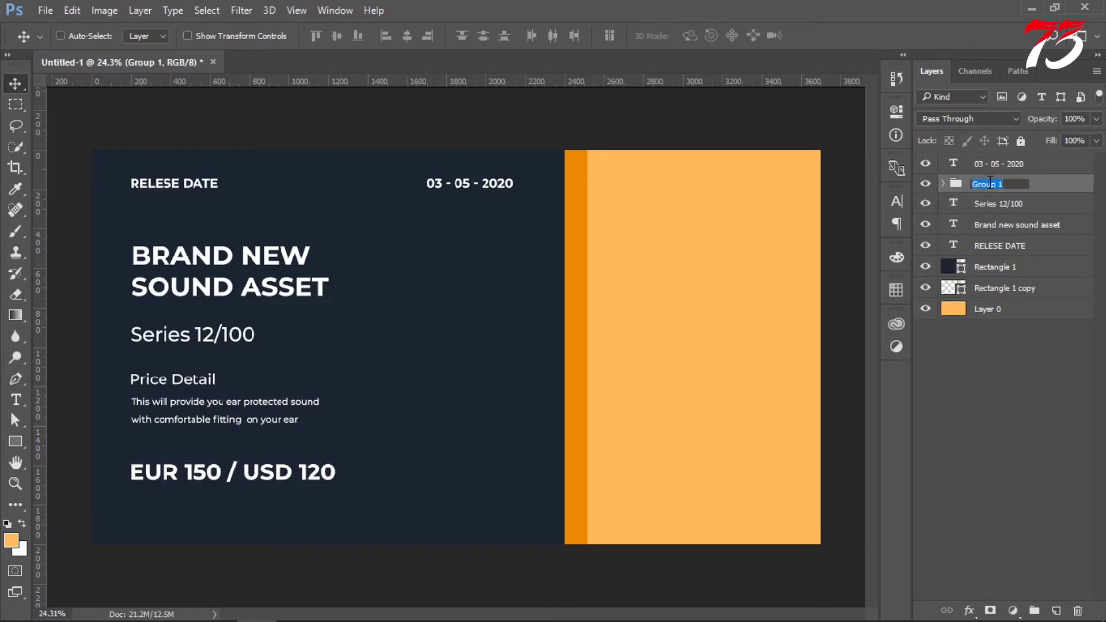
pyautogui.write('Price')
pyautogui.press('Return')
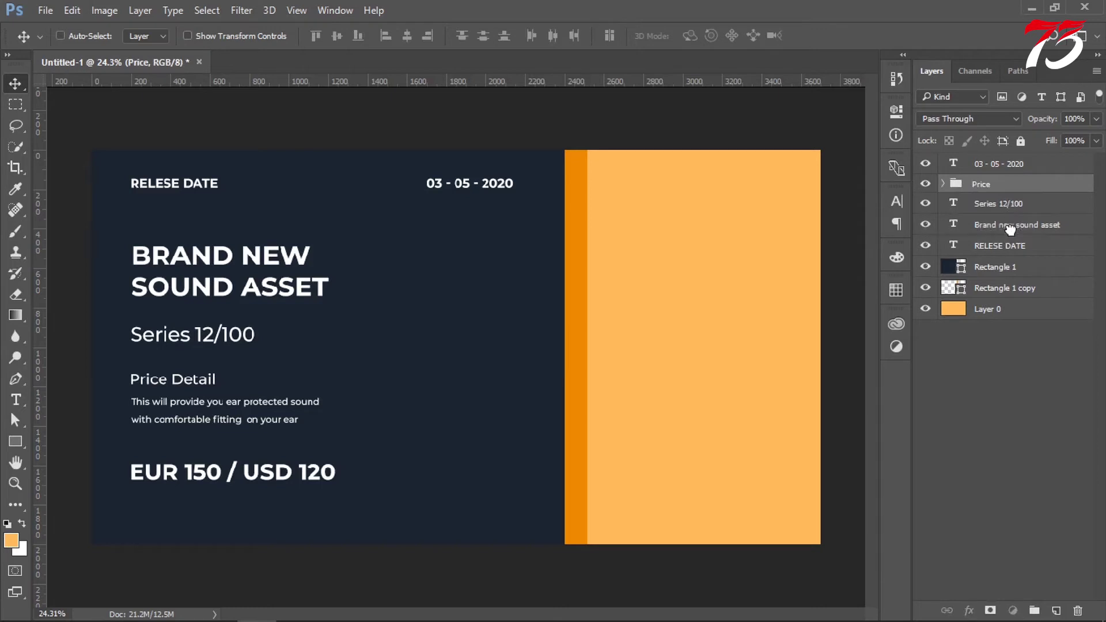
# Group Brand new sound asset and Series 12/100 into a group named header
pyautogui.click(1007, 224)
pyautogui.keyDown('shift'); pyautogui.click(1011, 207); pyautogui.keyUp('shift')
pyautogui.hotkey('ctrl', 'g')
pyautogui.doubleClick(989, 203)
pyautogui.write('header')
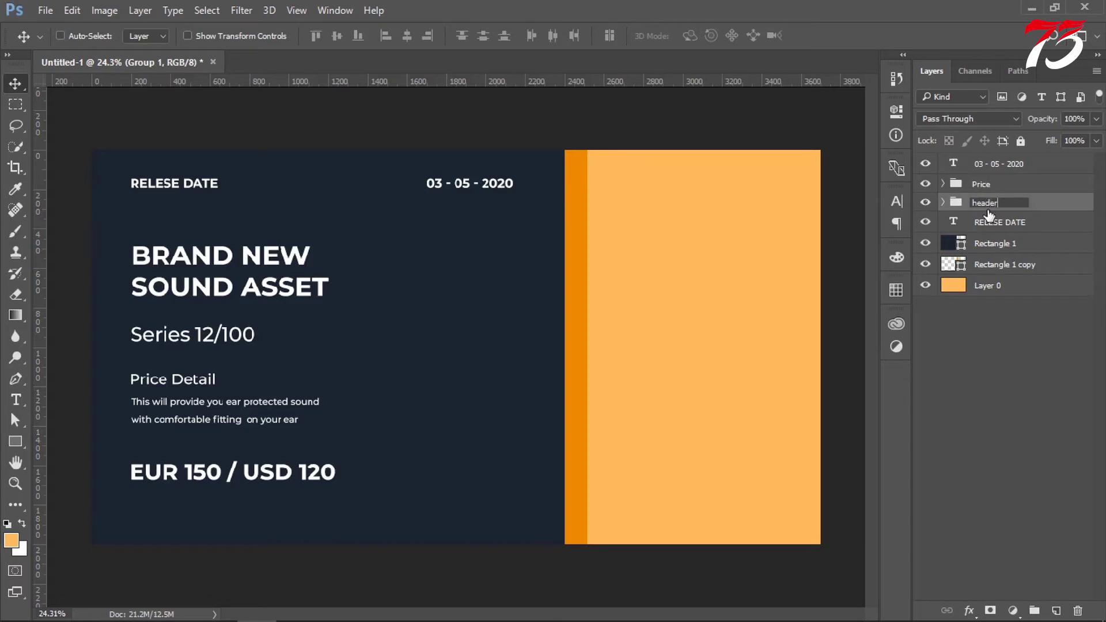
pyautogui.press('Return')
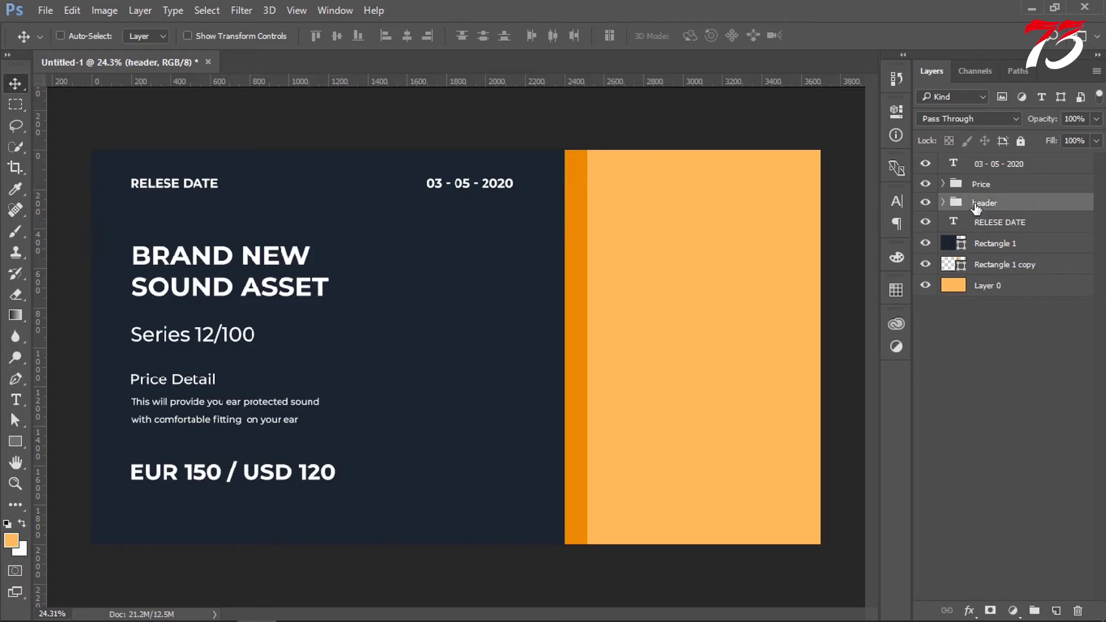
# Move RELESE DATE to the top and group it with 03 - 05 - 2020 as Relese
pyautogui.click(1013, 226)
pyautogui.moveTo(1013, 226); pyautogui.dragTo(1005, 160)
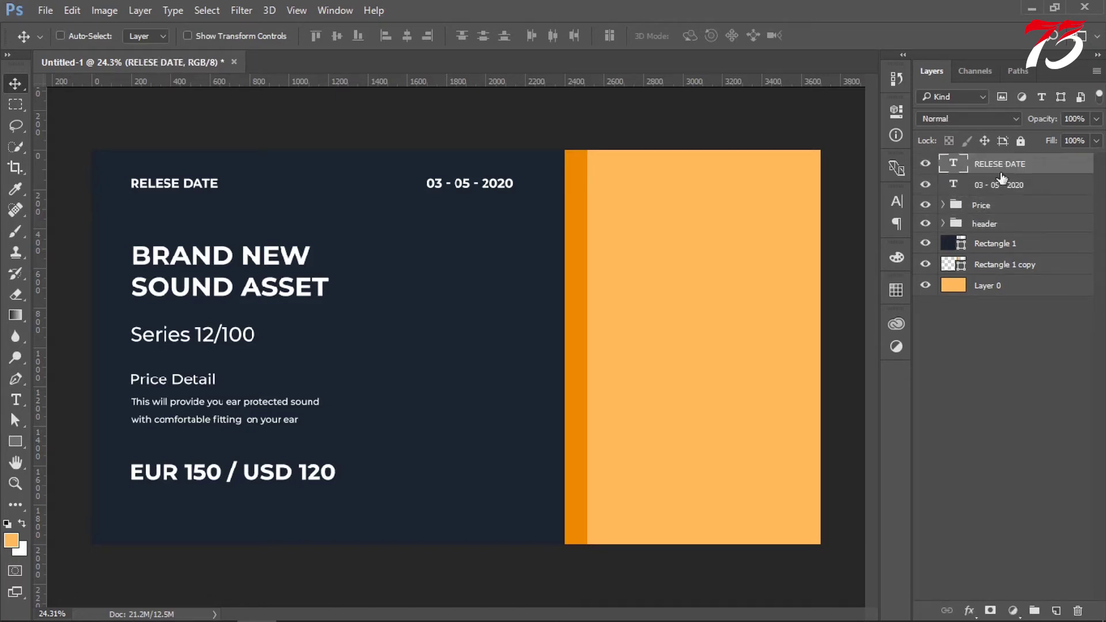
pyautogui.keyDown('shift'); pyautogui.click(992, 183); pyautogui.keyUp('shift')
pyautogui.hotkey('ctrl', 'g')
pyautogui.doubleClick(984, 163)
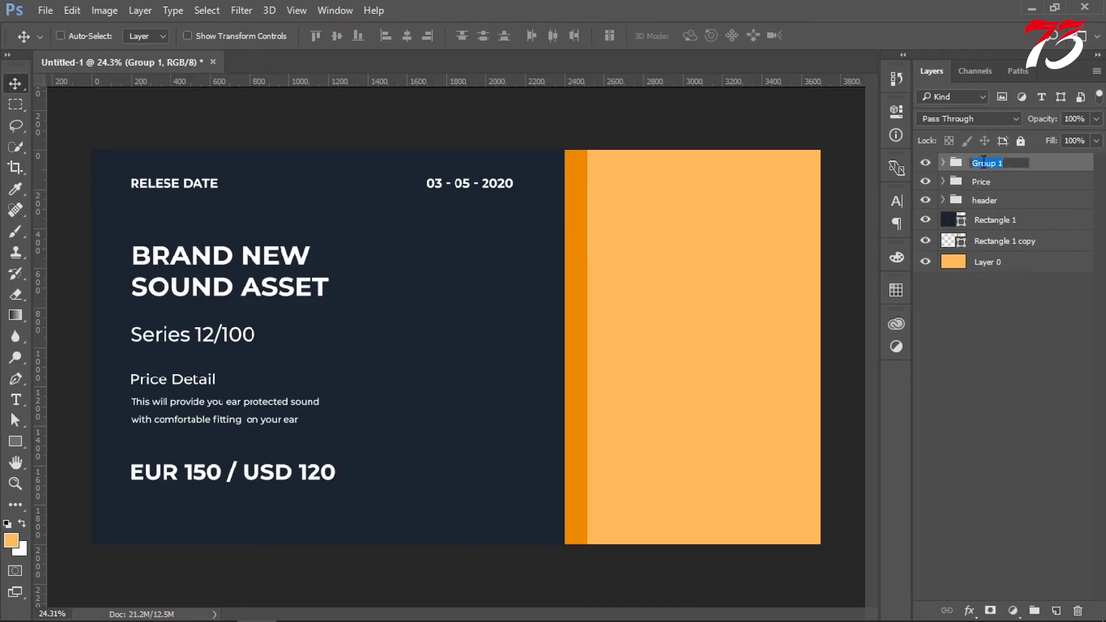
pyautogui.write('Relece')
pyautogui.press('Return')
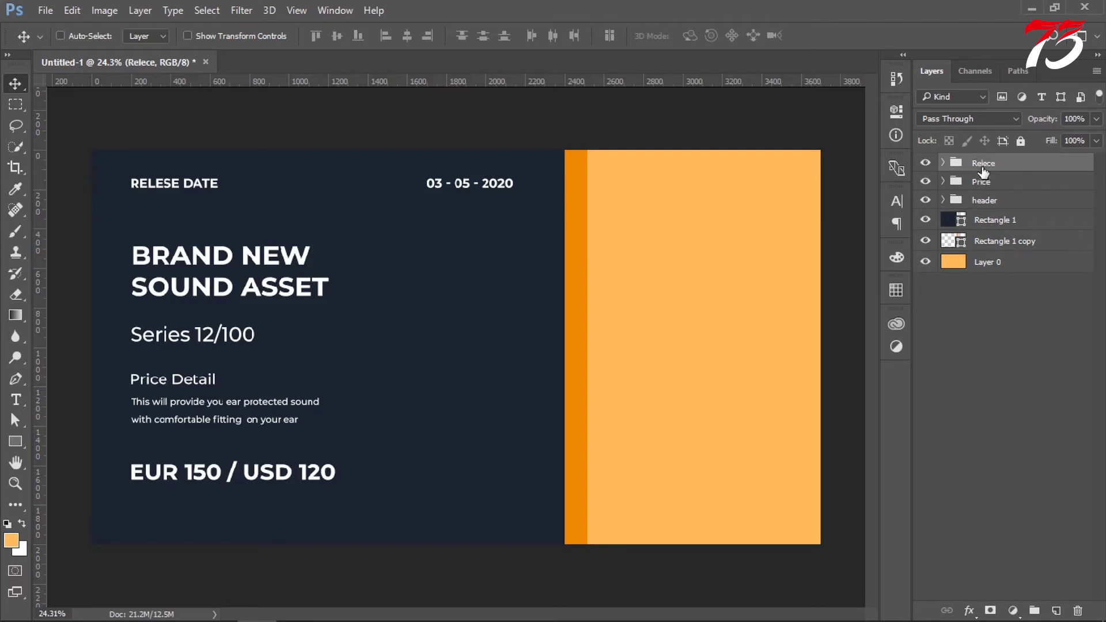
pyautogui.doubleClick(984, 164)
pyautogui.press('Right')
pyautogui.press('Return')
# Nest the Price, header and Relese groups inside one group named Text
pyautogui.keyDown('shift'); pyautogui.click(1000, 202); pyautogui.keyUp('shift')
pyautogui.hotkey('ctrl', 'g')
pyautogui.doubleClick(987, 163)
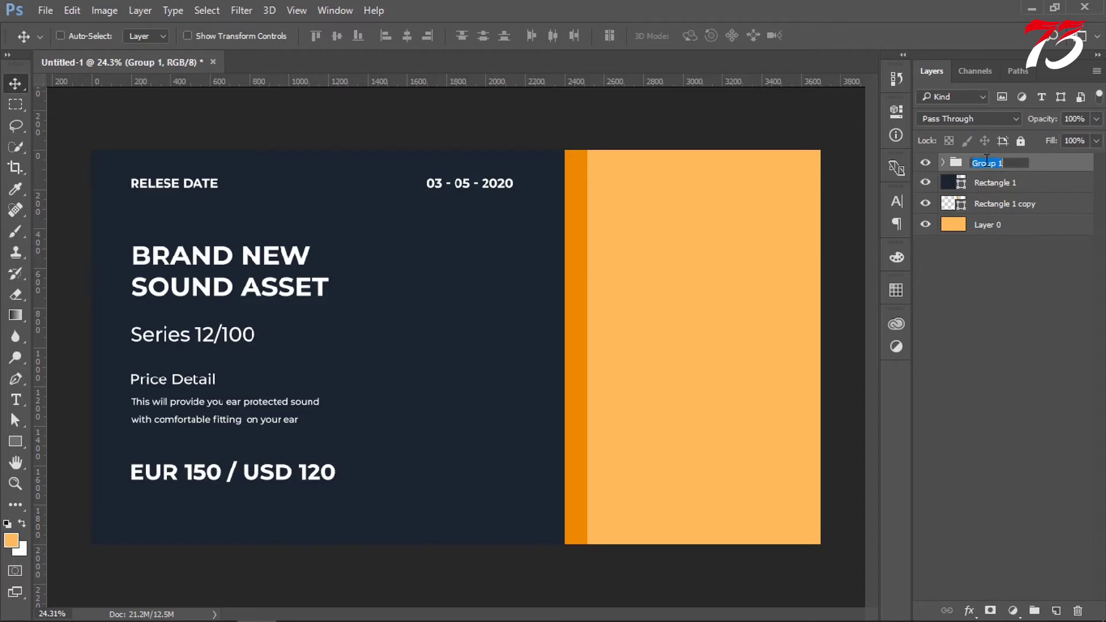
pyautogui.write('Text')
pyautogui.press('Return')
pyautogui.click(926, 164)
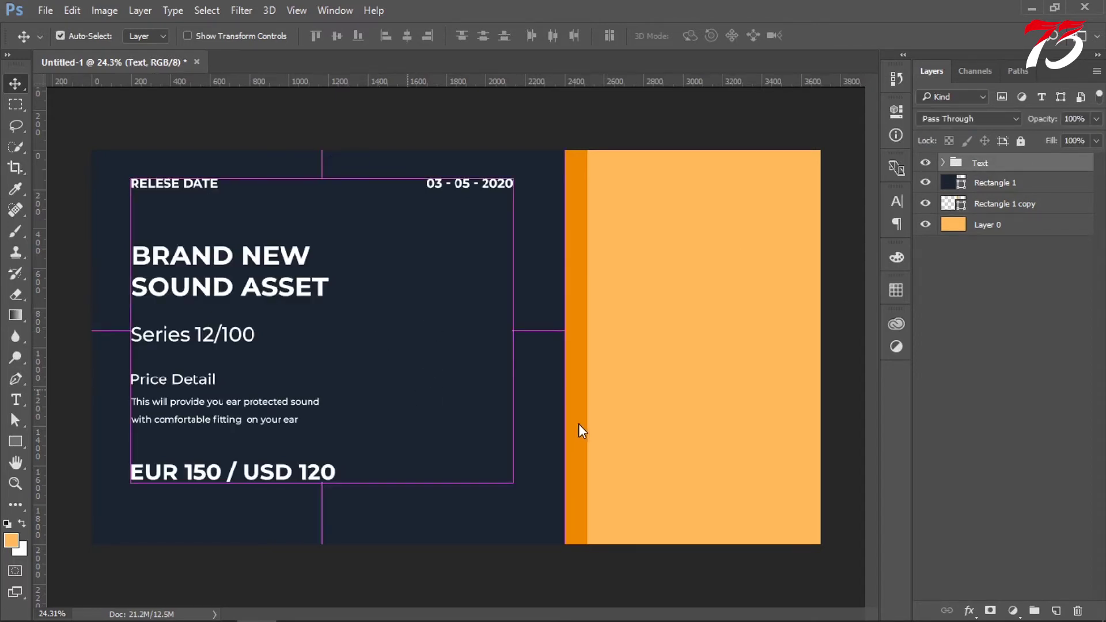
# Save the banner as headphone ad banner design.psd in Documents
pyautogui.hotkey('ctrl', 's')
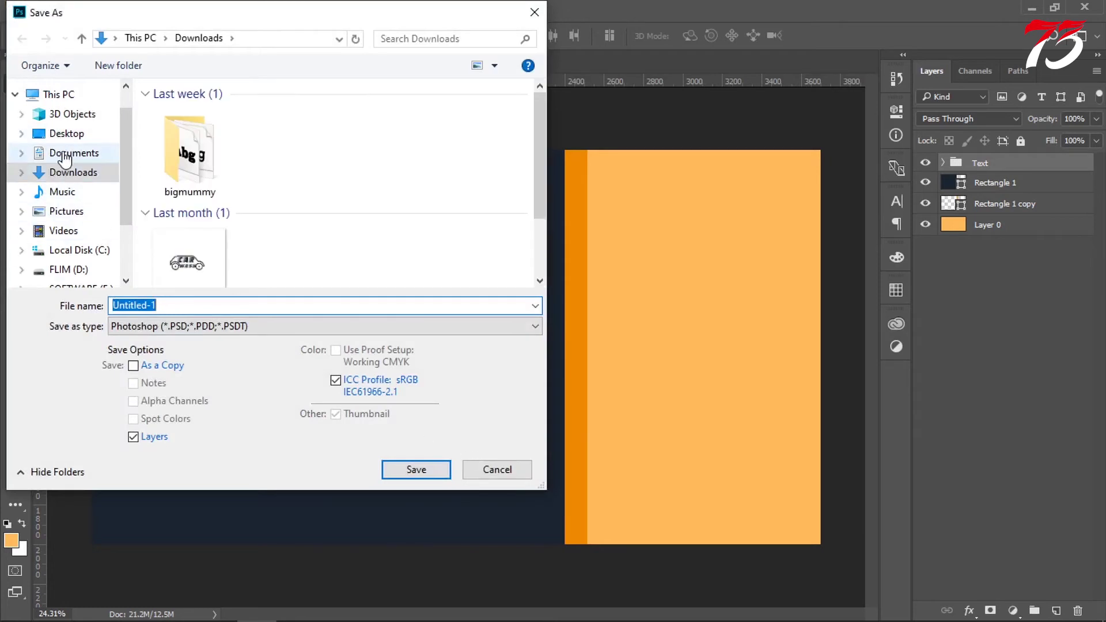
pyautogui.click(65, 155)
pyautogui.write('head')
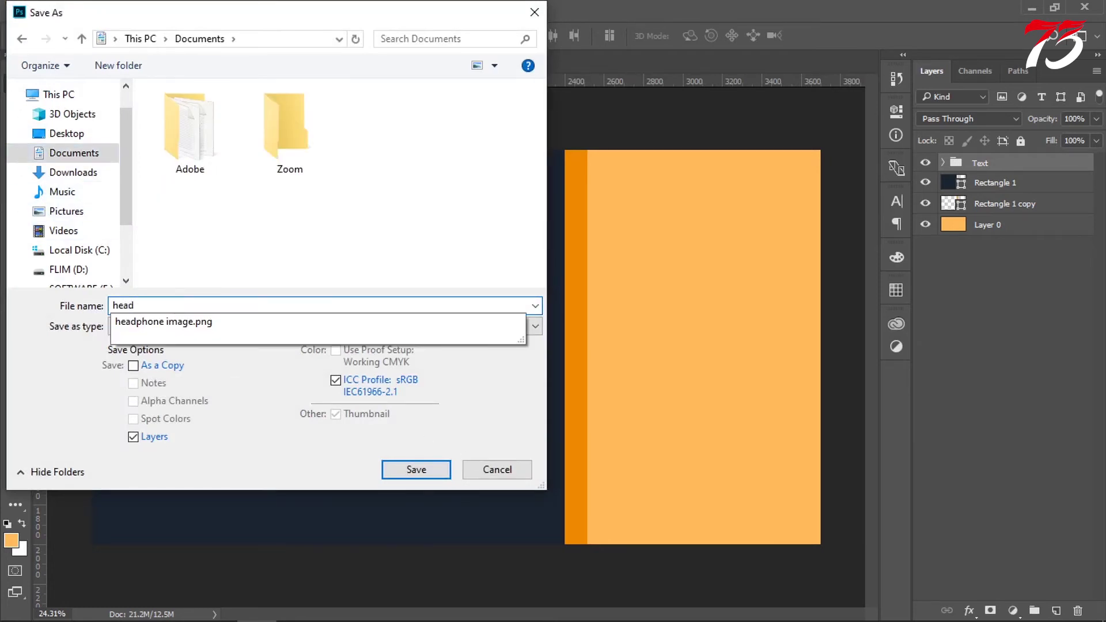
pyautogui.press('Down')
pyautogui.hotkey('ctrl', 'shift', 'Left')
pyautogui.hotkey('ctrl', 'shift', 'Left')
pyautogui.press('BackSpace')
pyautogui.write('ad ')
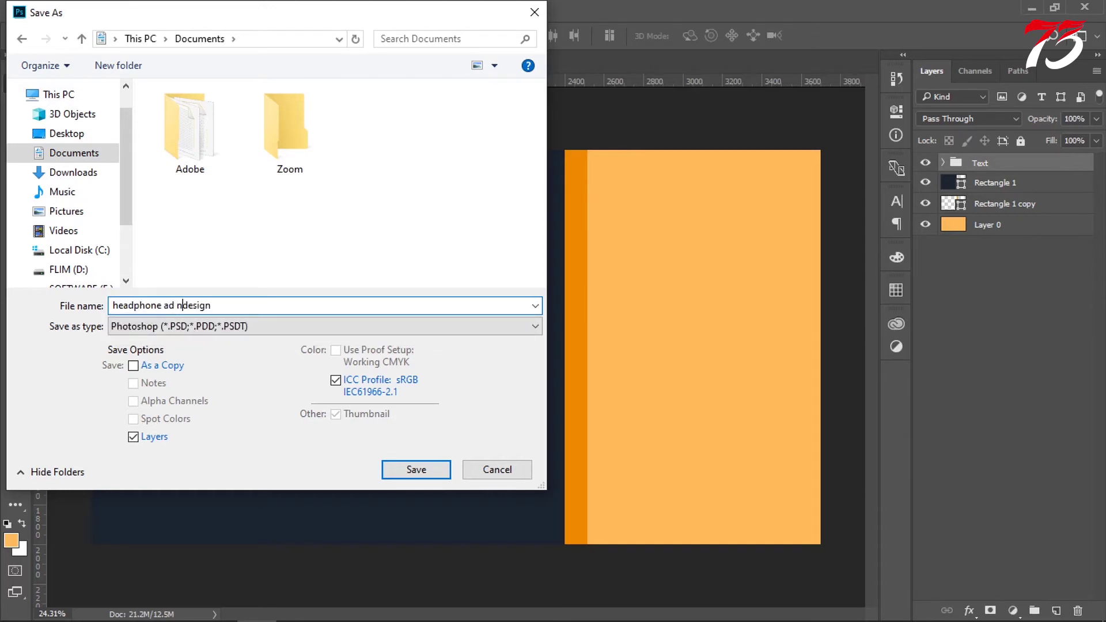
pyautogui.write('banner')
pyautogui.press('Return')
pyautogui.click(744, 182)
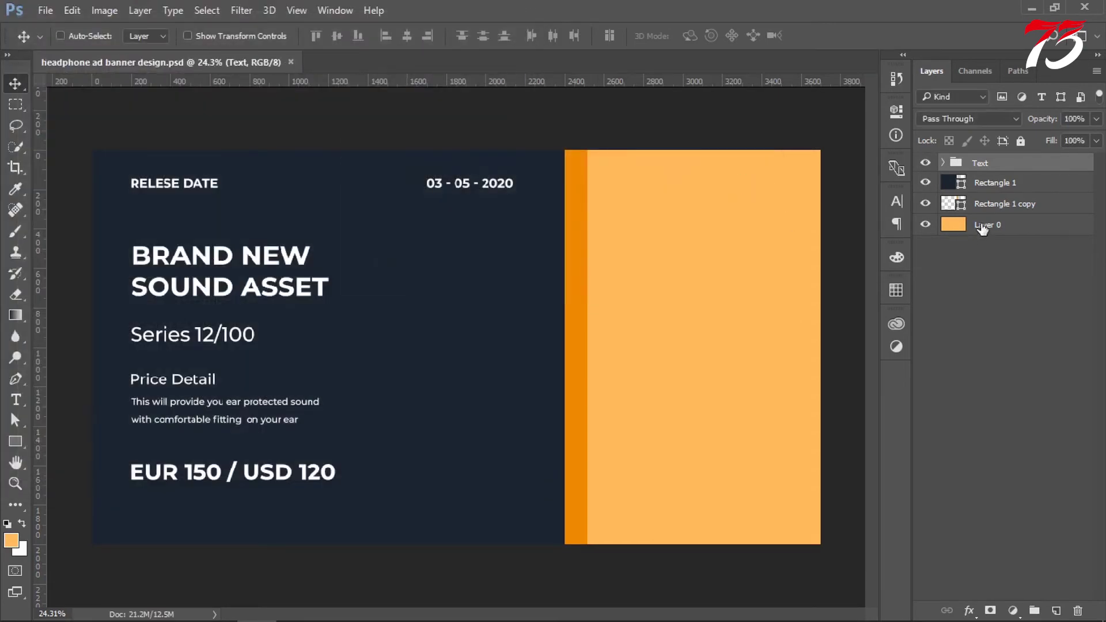
# Drag the Logo file from File Explorer's Documents folder into Photoshop
pyautogui.click(1046, 314)
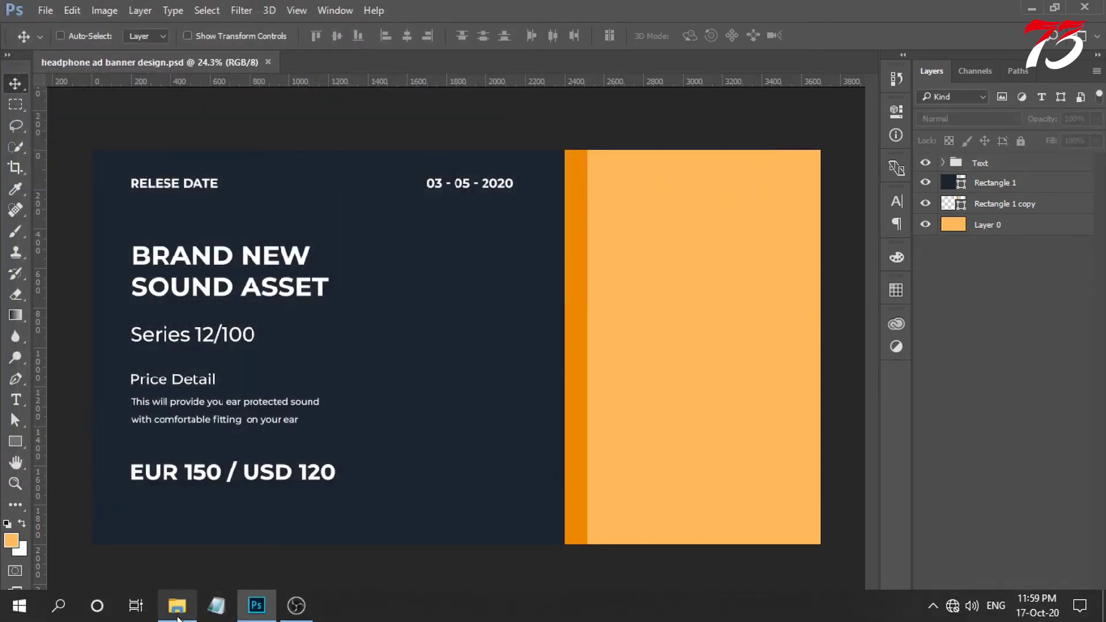
pyautogui.click(177, 616)
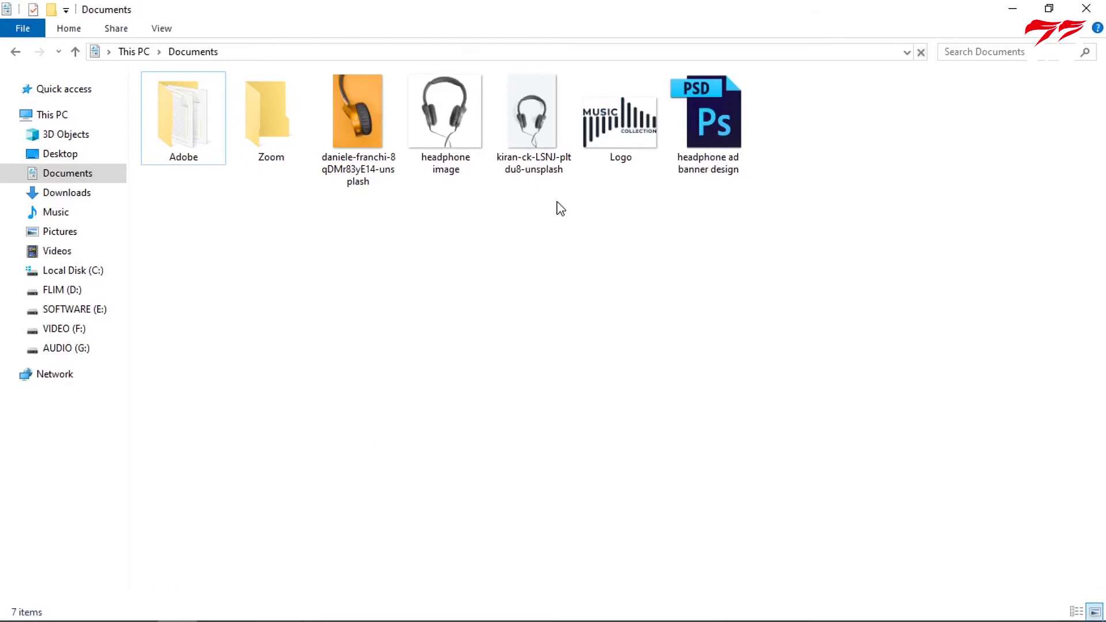
pyautogui.moveTo(628, 149)
pyautogui.mouseDown()
pyautogui.moveTo(255, 619)
pyautogui.moveTo(605, 361)
pyautogui.mouseUp()
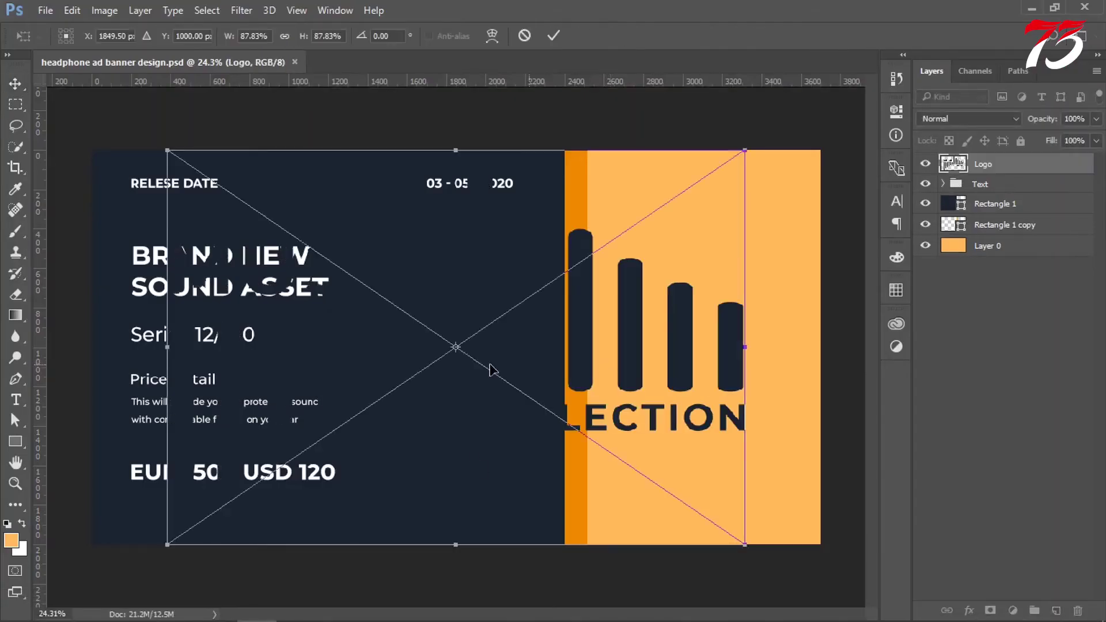
# Scale the placed logo to about 12.5% atop the orange panel and duplicate it as Logo copy
pyautogui.moveTo(171, 151); pyautogui.dragTo(389, 296)
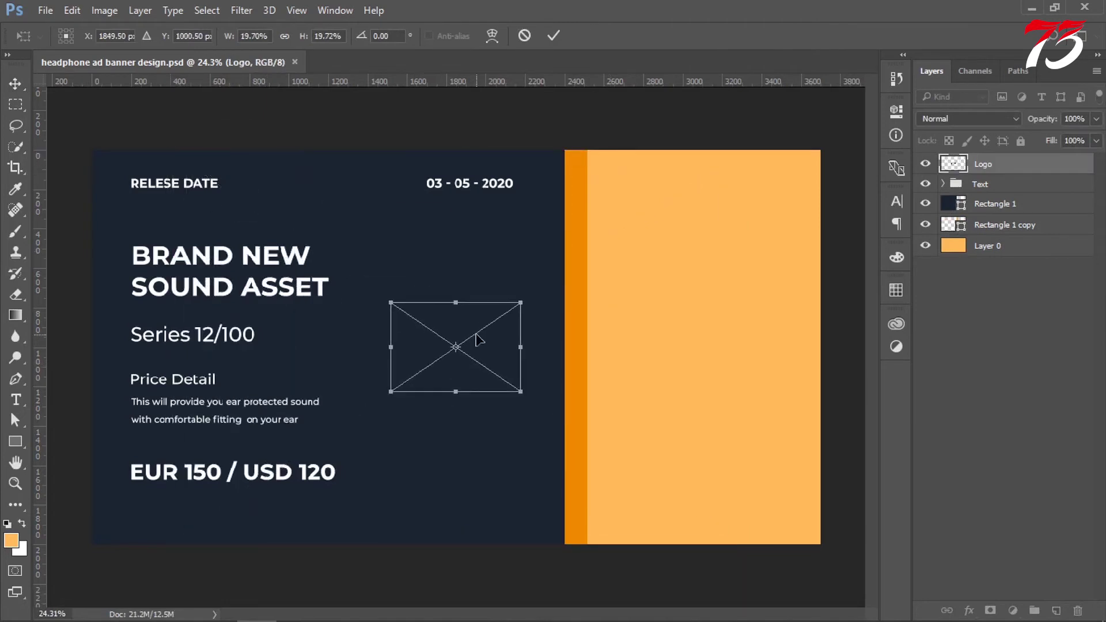
pyautogui.moveTo(480, 340); pyautogui.dragTo(722, 197)
pyautogui.moveTo(759, 247); pyautogui.dragTo(738, 231)
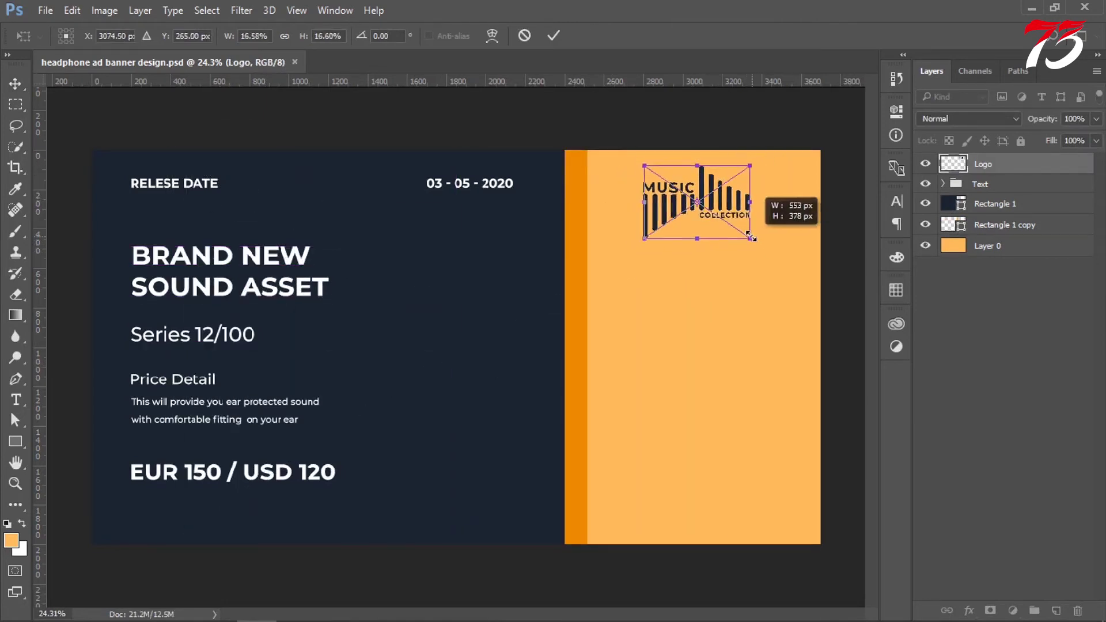
pyautogui.press('Return')
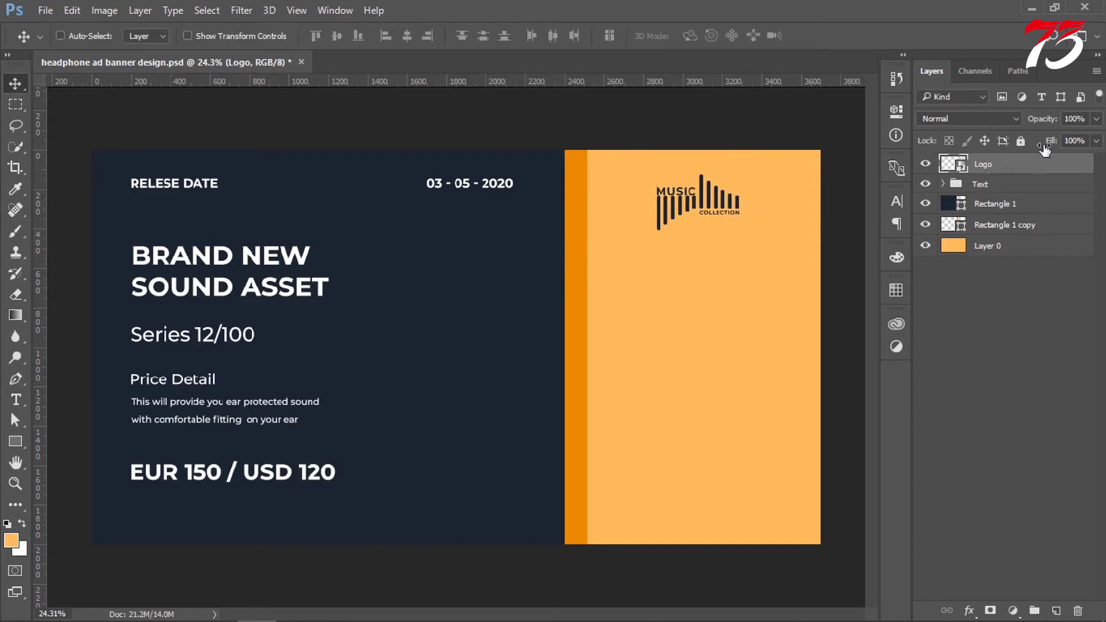
pyautogui.hotkey('ctrl', 'j')
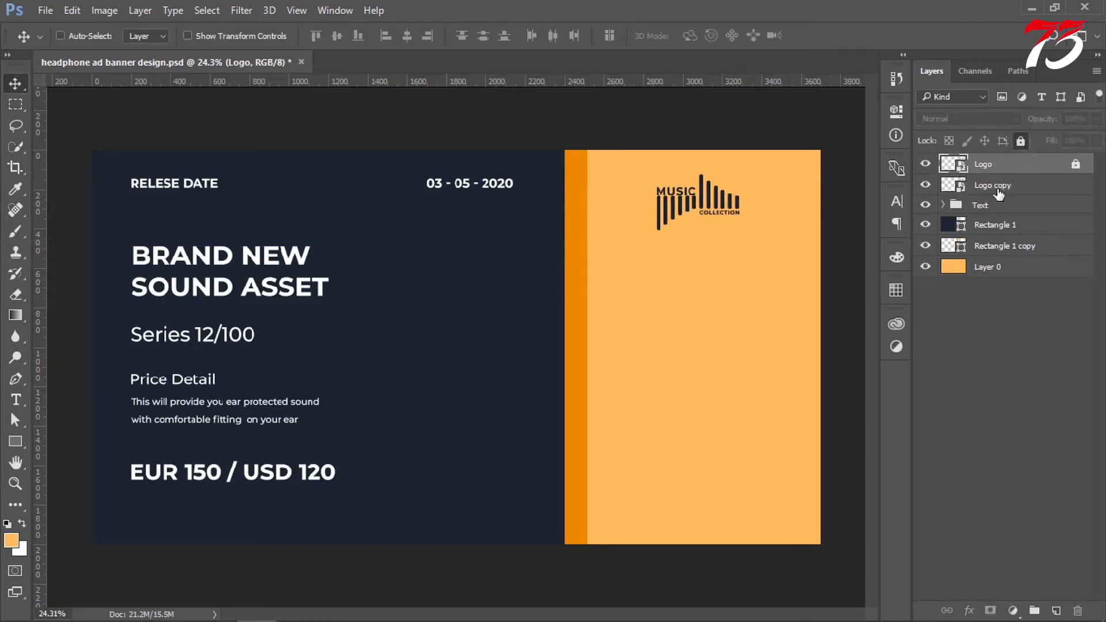
# Fill the Logo copy smart object's contents black and save the change
pyautogui.moveTo(995, 169); pyautogui.dragTo(966, 193)
pyautogui.moveTo(790, 234); pyautogui.dragTo(707, 374)
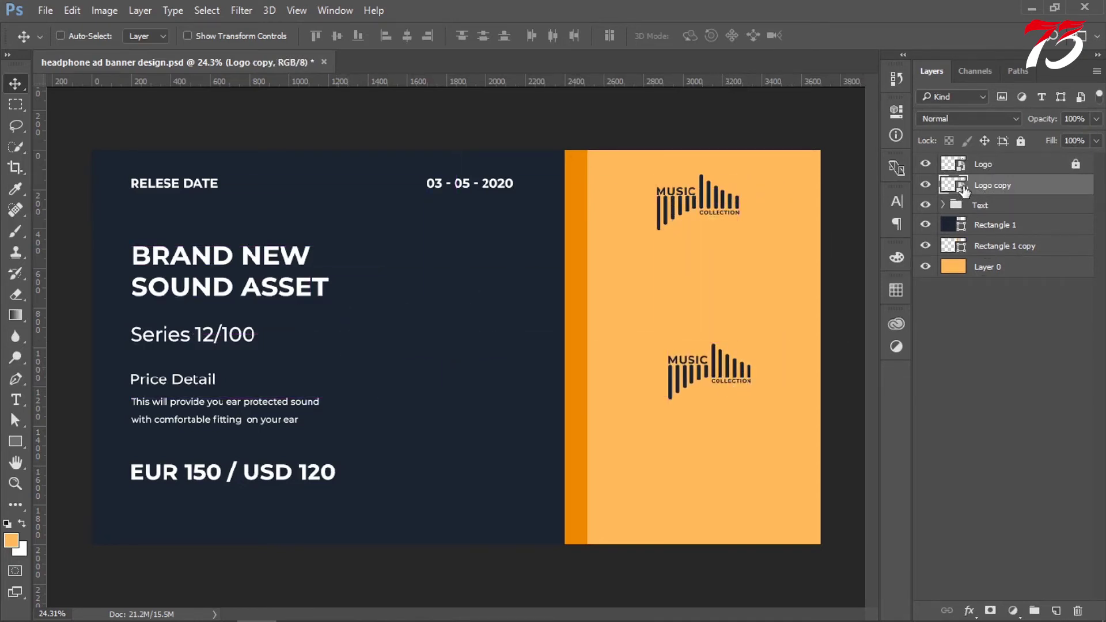
pyautogui.doubleClick(954, 186)
pyautogui.keyDown('ctrl'); pyautogui.click(952, 168); pyautogui.keyUp('ctrl')
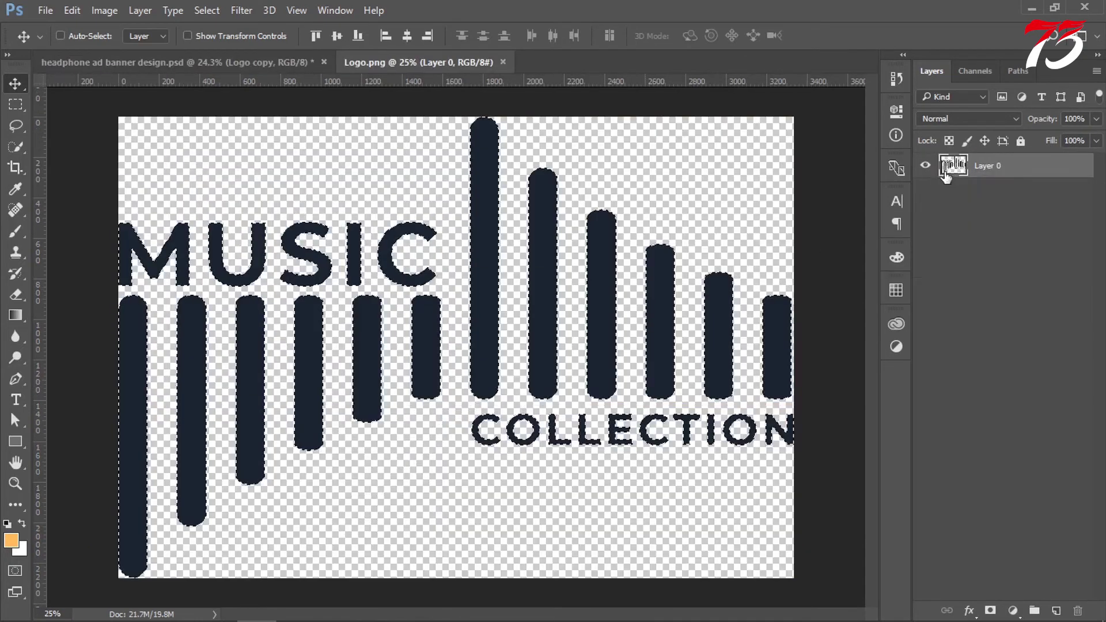
pyautogui.press('d')
pyautogui.hotkey('alt', 'BackSpace')
pyautogui.hotkey('ctrl', 'd')
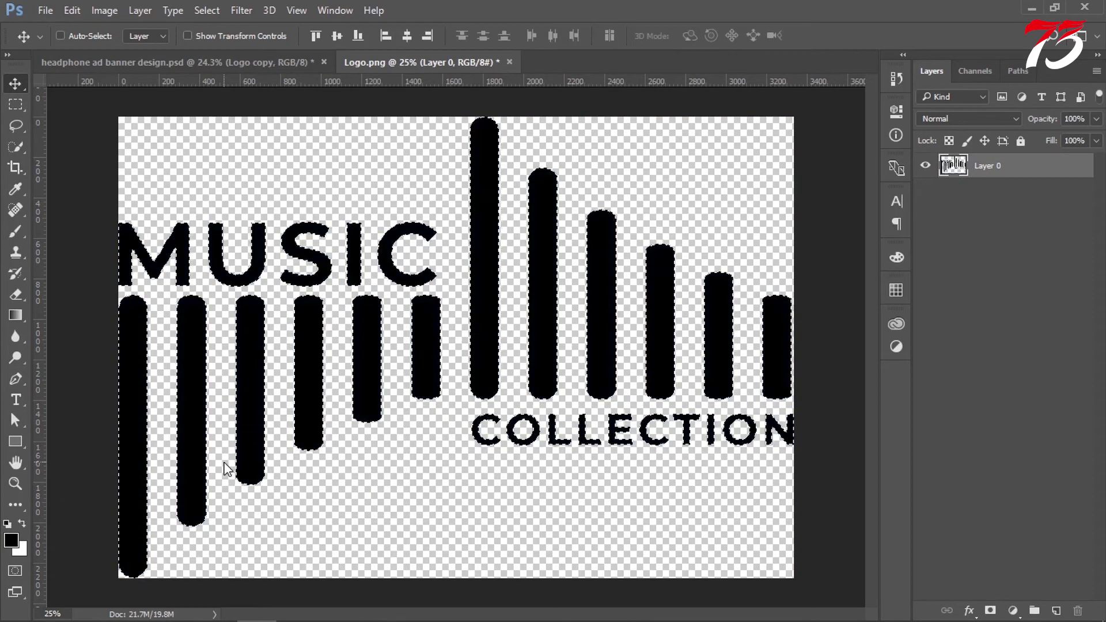
pyautogui.hotkey('ctrl', 'w')
pyautogui.press('Return')
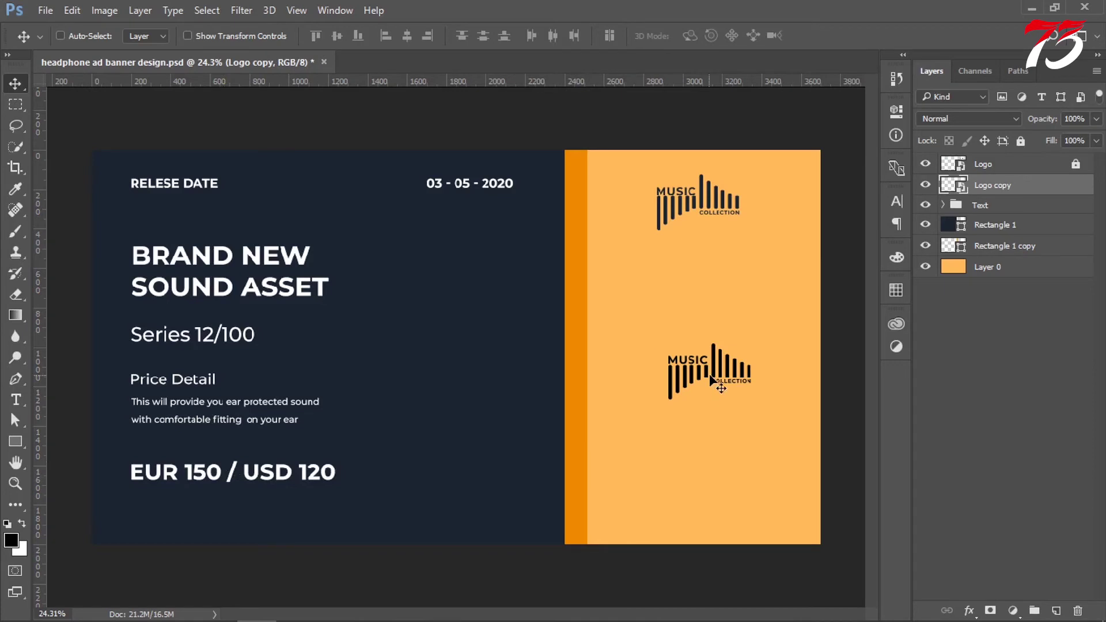
# Move the Logo copy onto the navy area and enlarge it to span that panel
pyautogui.moveTo(710, 376); pyautogui.dragTo(338, 359)
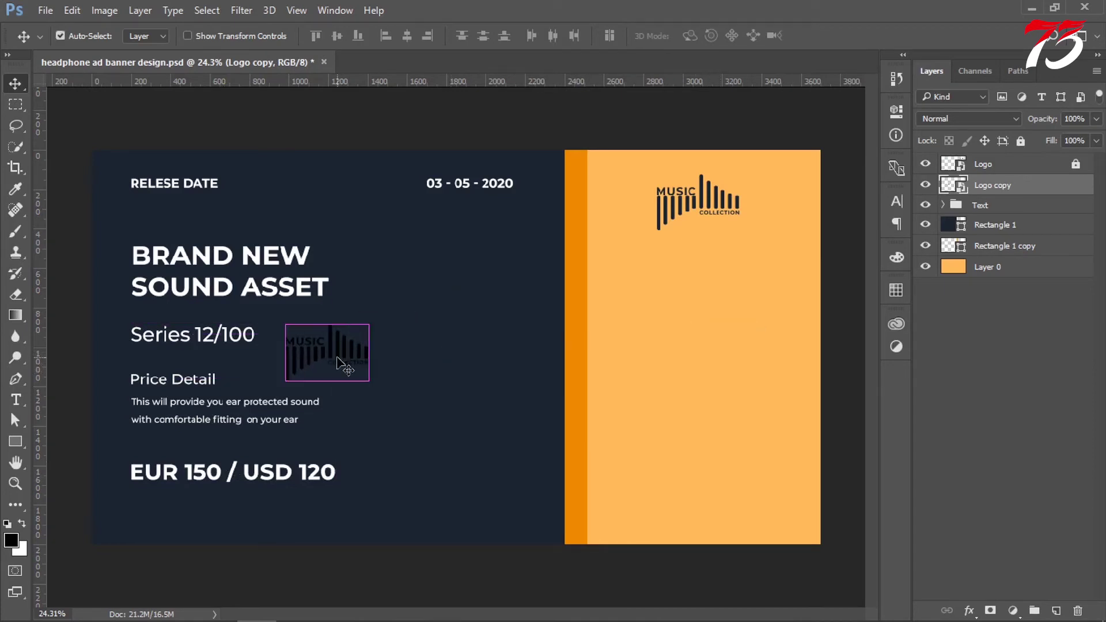
pyautogui.hotkey('ctrl', 't')
pyautogui.moveTo(367, 382); pyautogui.dragTo(419, 421)
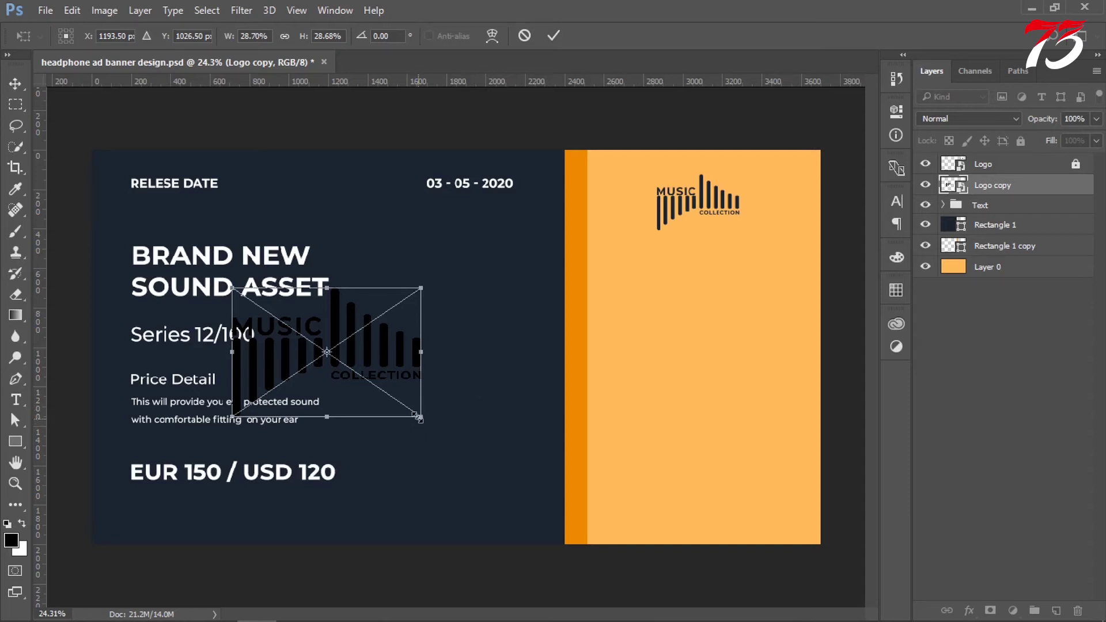
pyautogui.moveTo(419, 419); pyautogui.dragTo(545, 487)
pyautogui.press('Return')
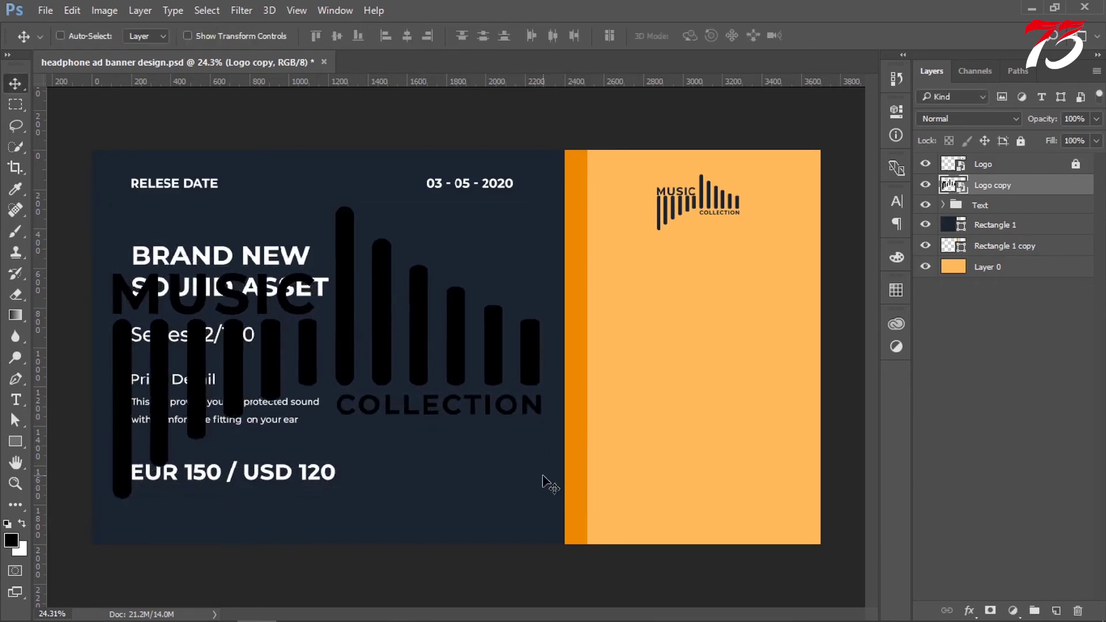
# Place the Logo copy layer beneath the Text group and set its opacity to 10%
pyautogui.moveTo(991, 185); pyautogui.dragTo(1003, 216)
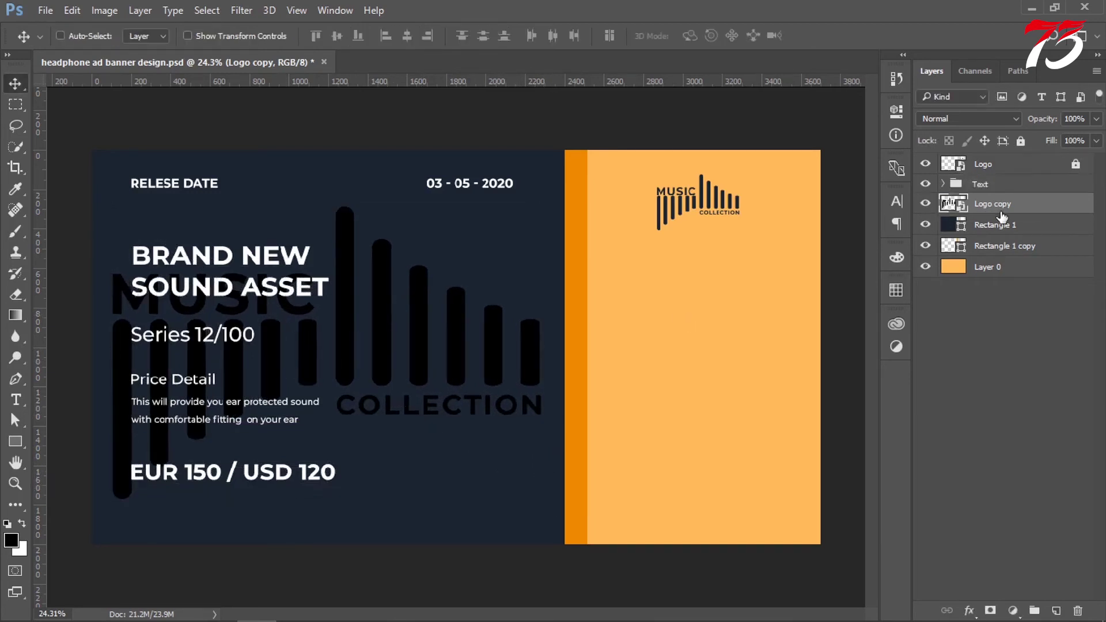
pyautogui.write('10')
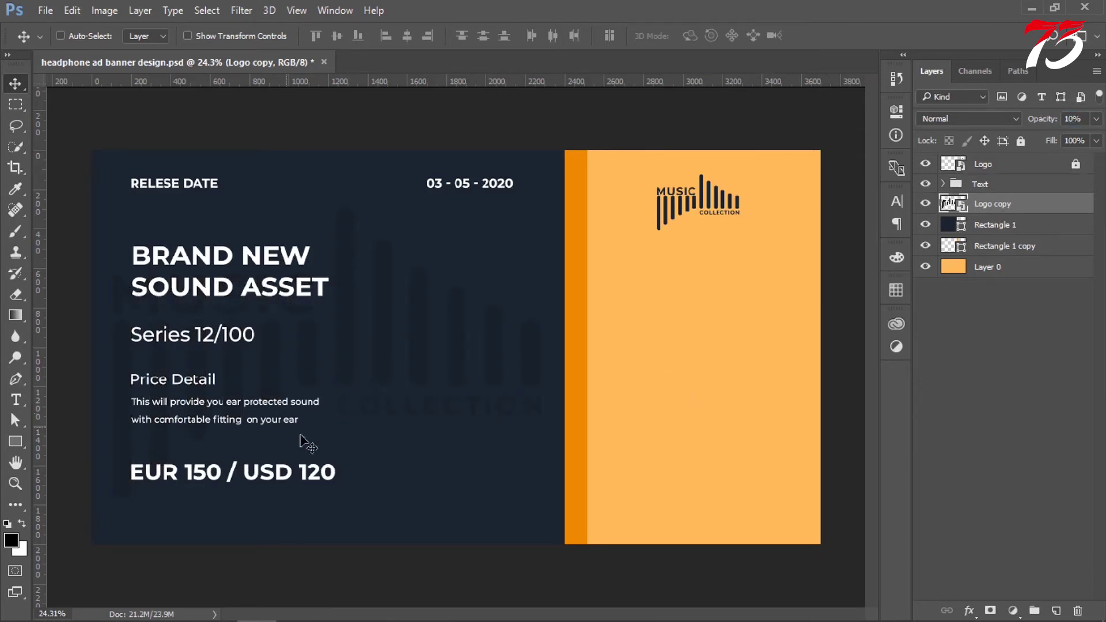
pyautogui.click(16, 441)
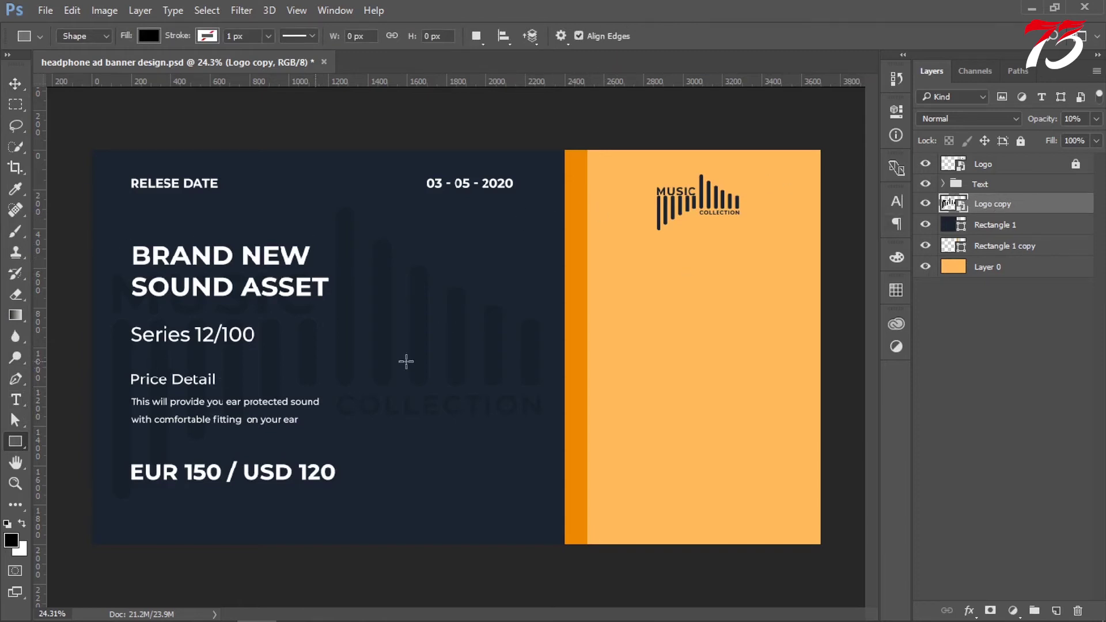
# Draw a thin tall rectangle on the banner's left edge, filled with the sampled banner orange
pyautogui.click(924, 247)
pyautogui.click(1002, 246)
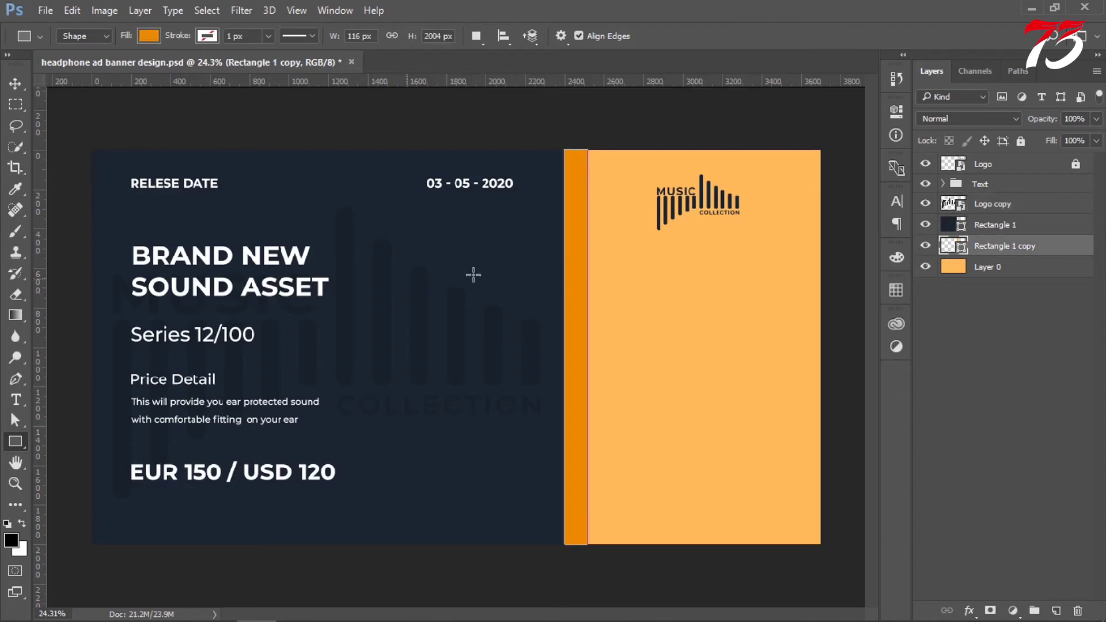
pyautogui.hotkey('alt', ']')
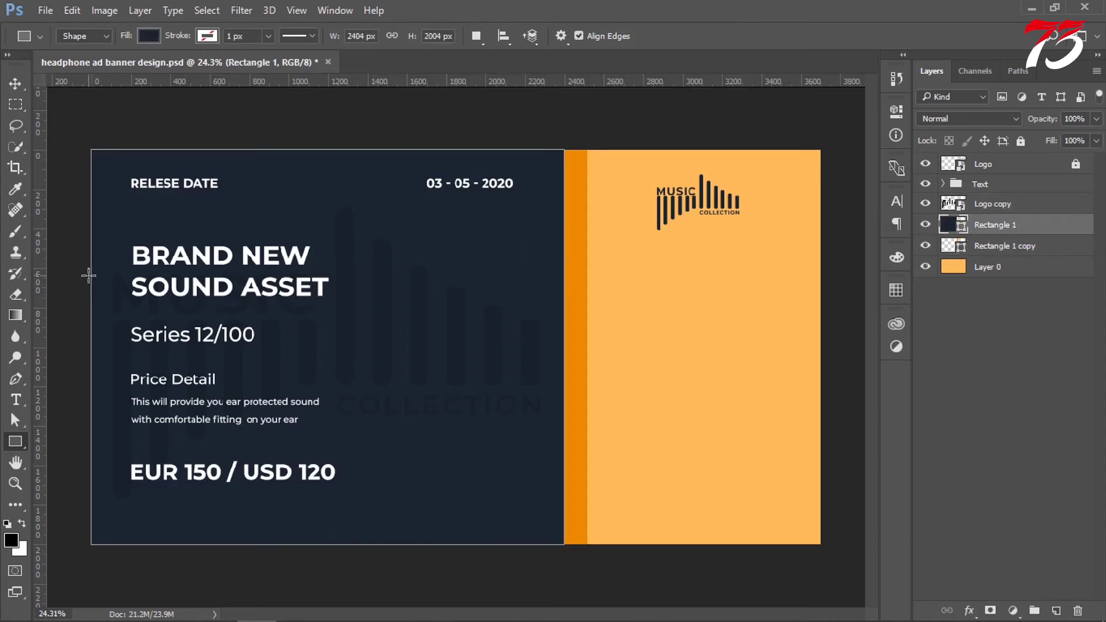
pyautogui.moveTo(88, 275); pyautogui.dragTo(91, 464)
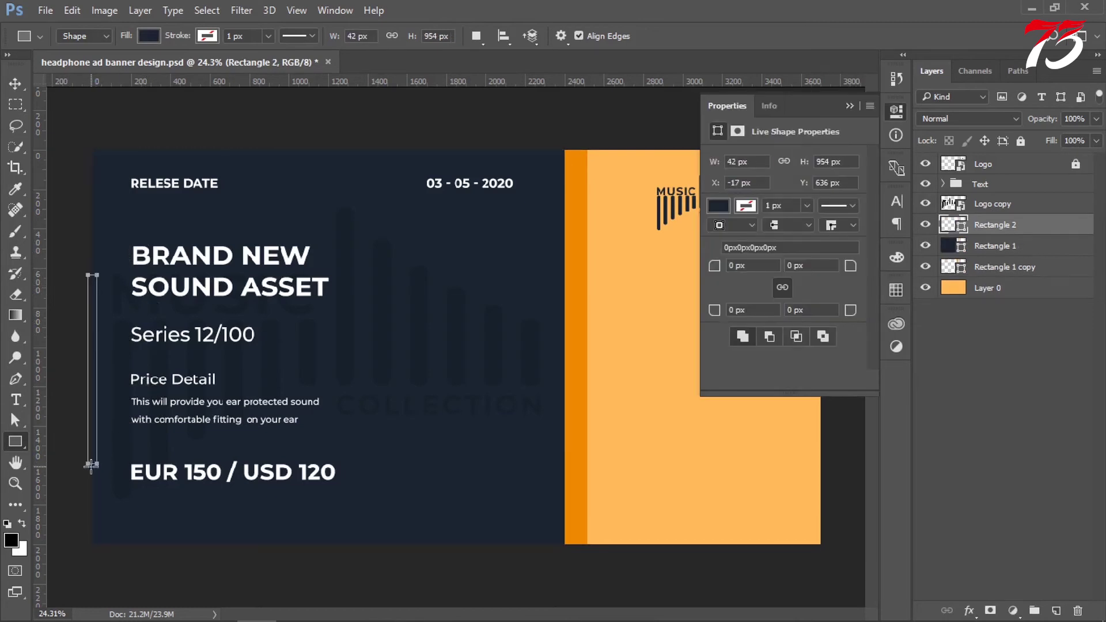
pyautogui.doubleClick(954, 225)
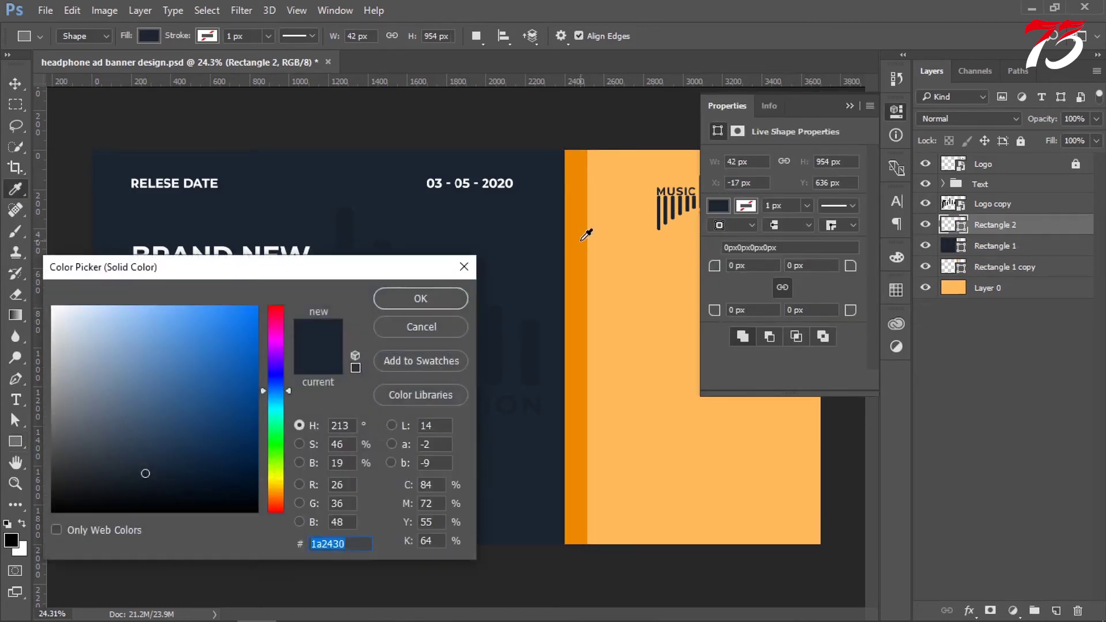
pyautogui.click(583, 229)
pyautogui.click(419, 299)
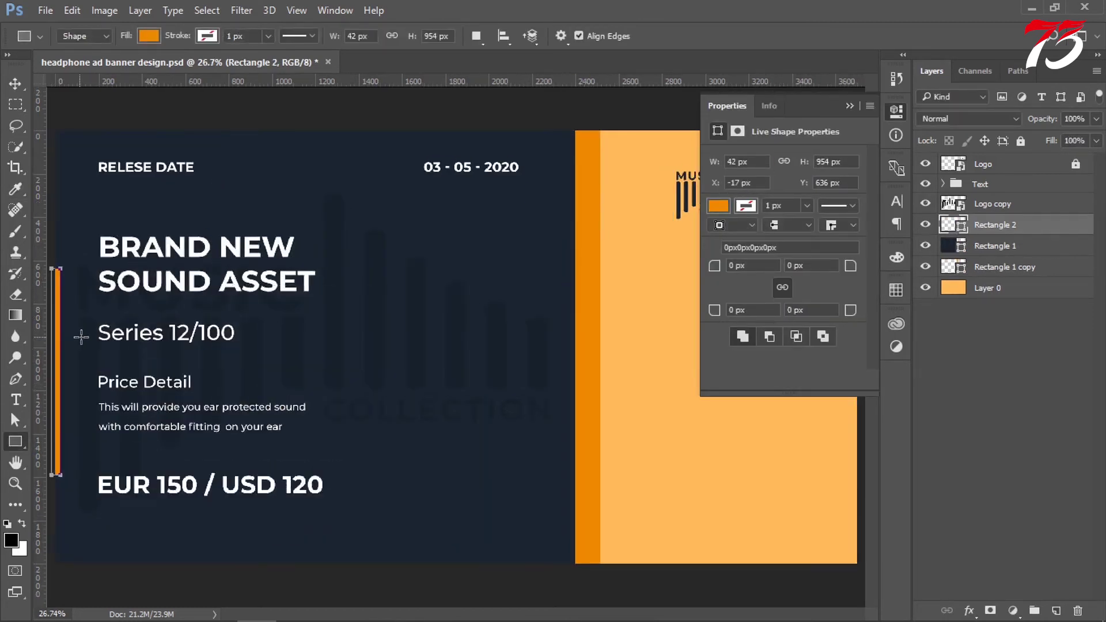
# Slant the bar's ends by nudging its top anchor up and bottom anchor down
pyautogui.scroll(2, 147, 331)
pyautogui.scroll(2, 384, 322)
pyautogui.press('a')
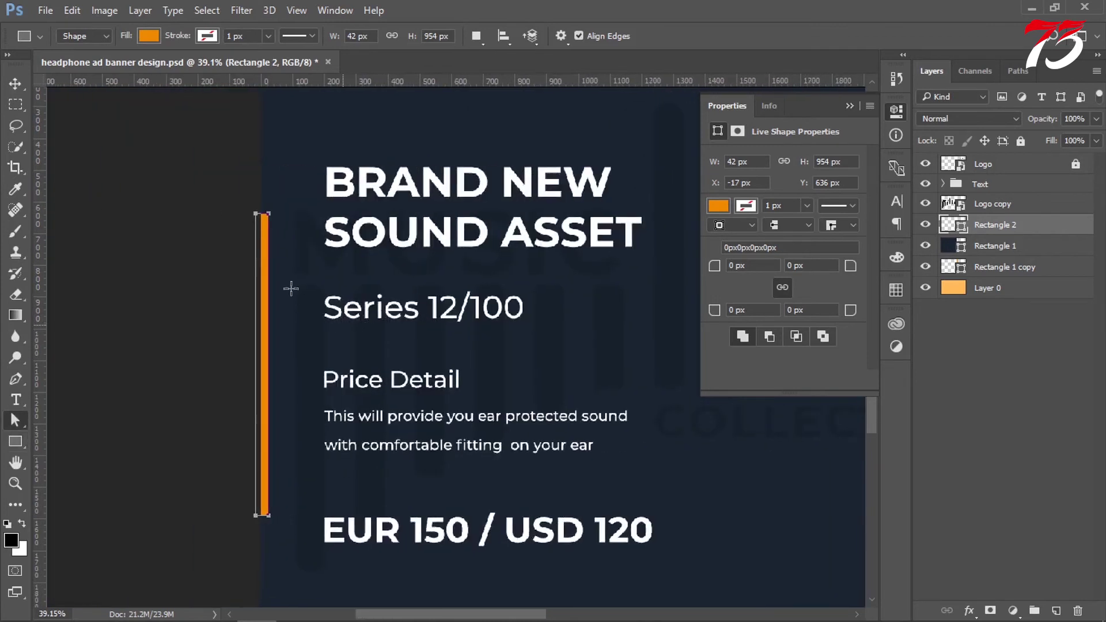
pyautogui.moveTo(242, 204); pyautogui.dragTo(257, 221)
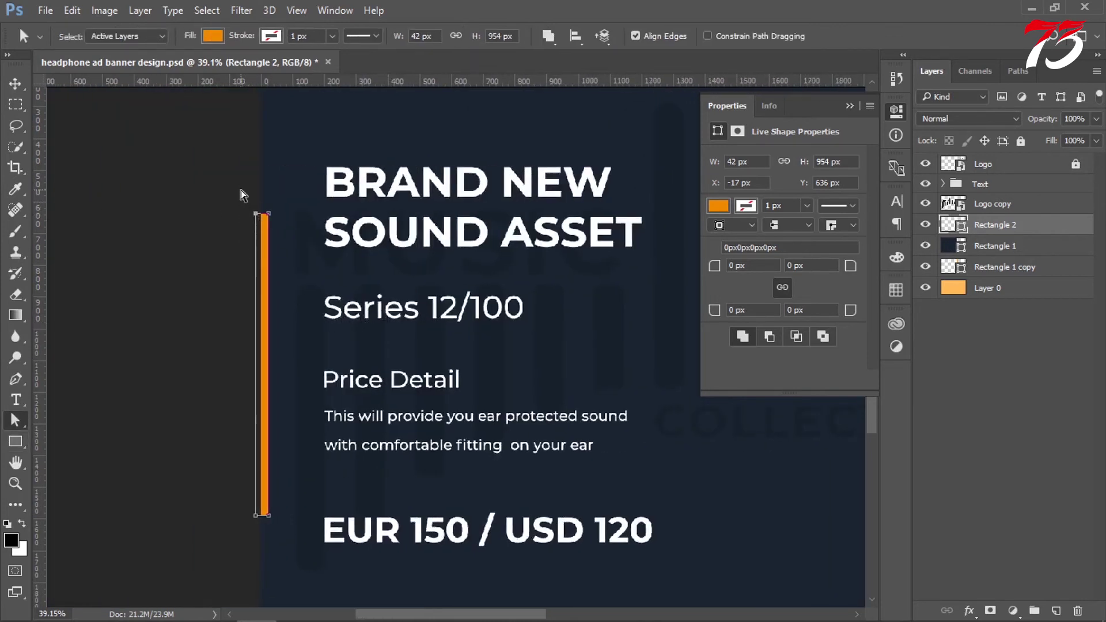
pyautogui.hotkey('shift', 'Up')
pyautogui.press('Return')
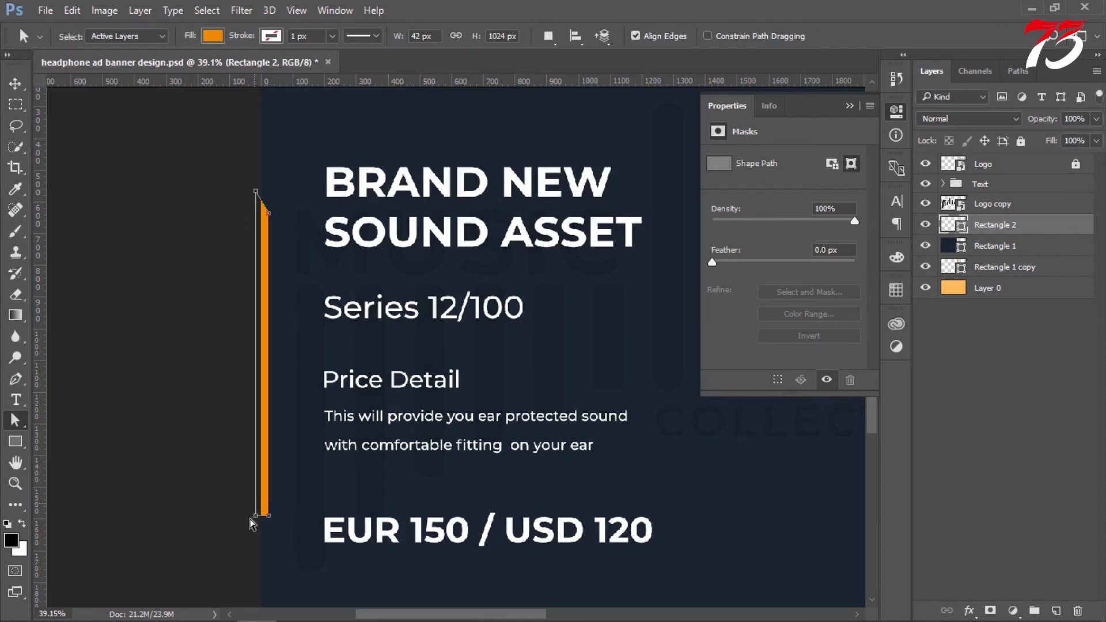
pyautogui.moveTo(256, 527); pyautogui.dragTo(257, 526)
pyautogui.hotkey('shift', 'Down')
# Centre the 42 x 1084 px orange bar vertically on the banner
pyautogui.scroll(-1, 116, 412)
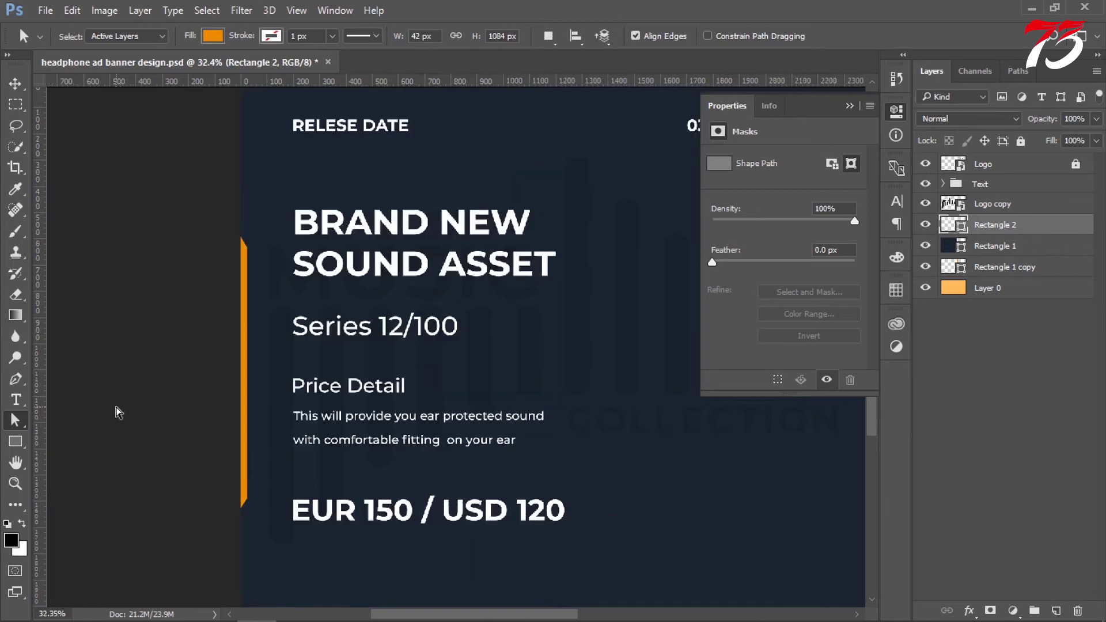
pyautogui.scroll(-2, 76, 378)
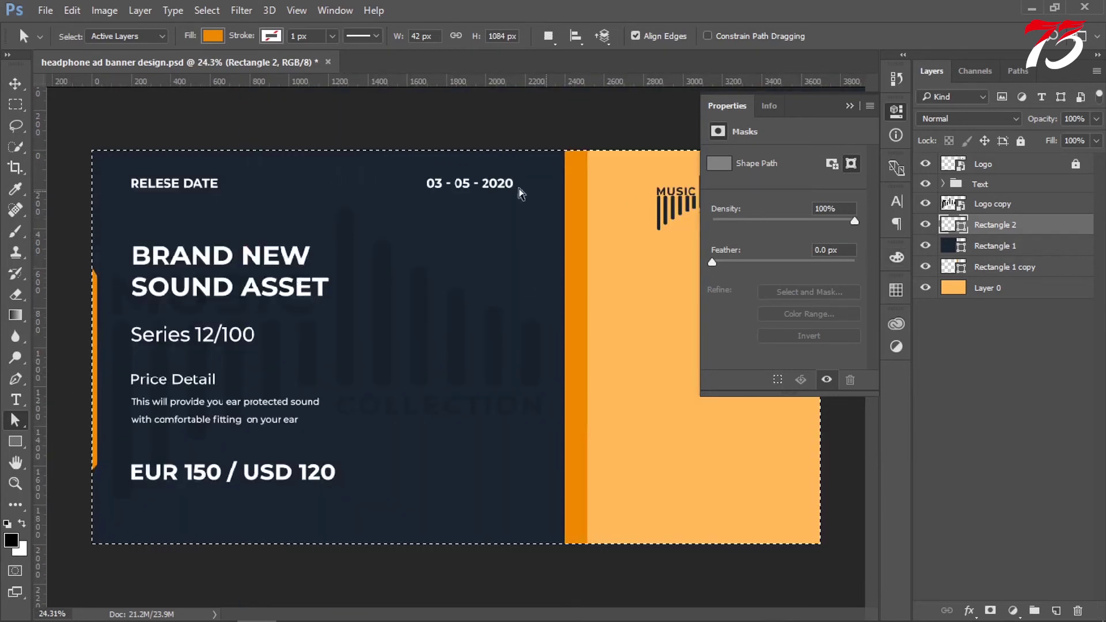
pyautogui.press('v')
pyautogui.click(337, 34)
pyautogui.hotkey('ctrl', 'd')
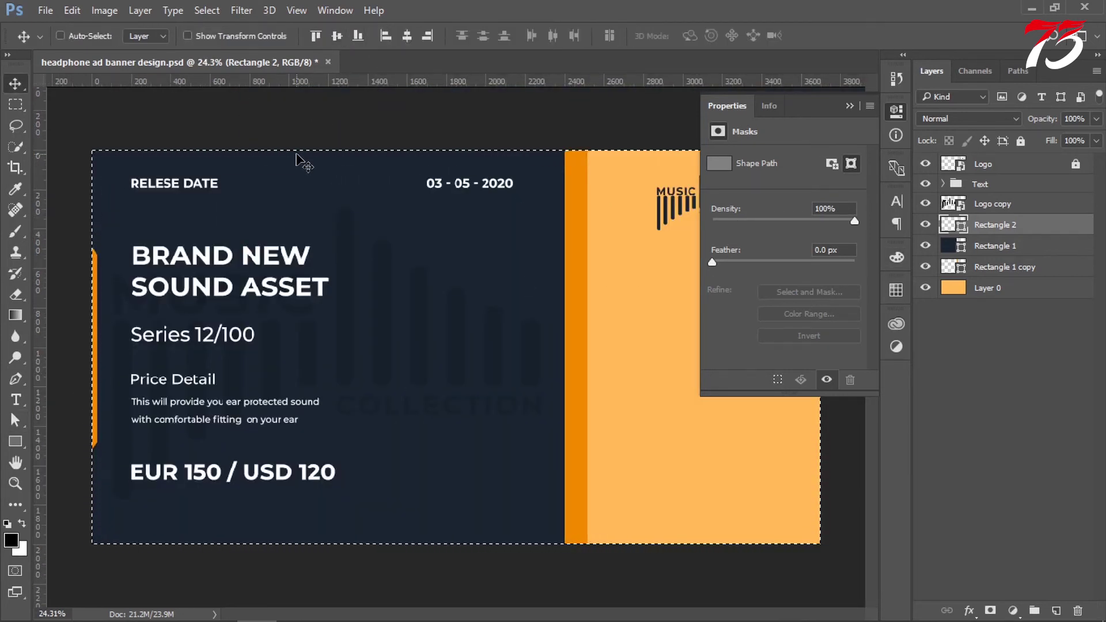
pyautogui.hotkey('shift', 'Right')
pyautogui.hotkey('shift', 'Right')
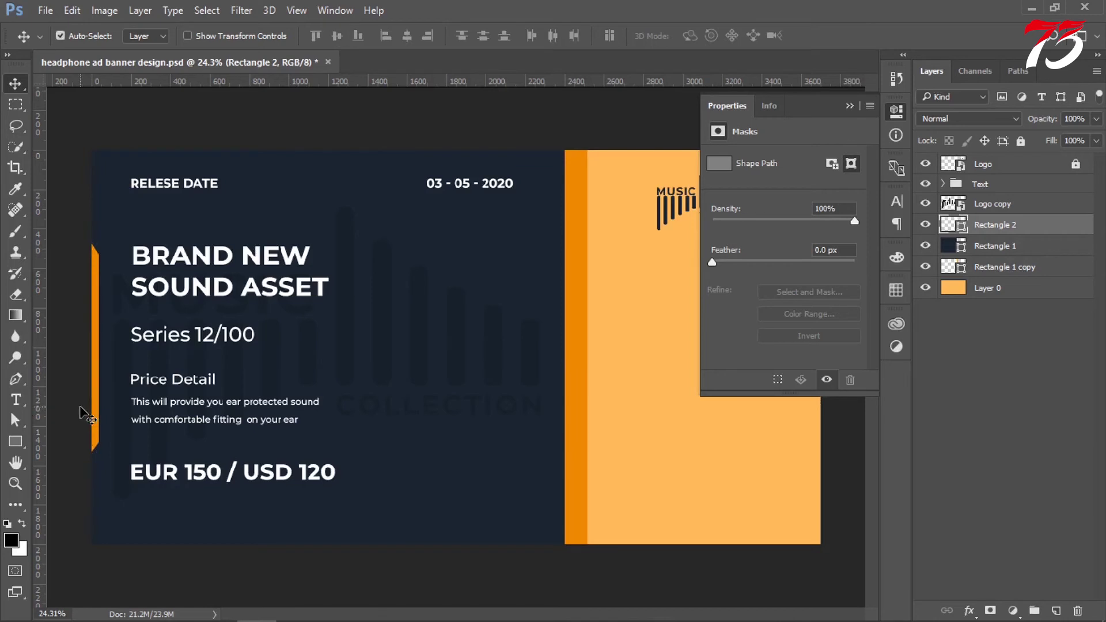
pyautogui.hotkey('ctrl', '0')
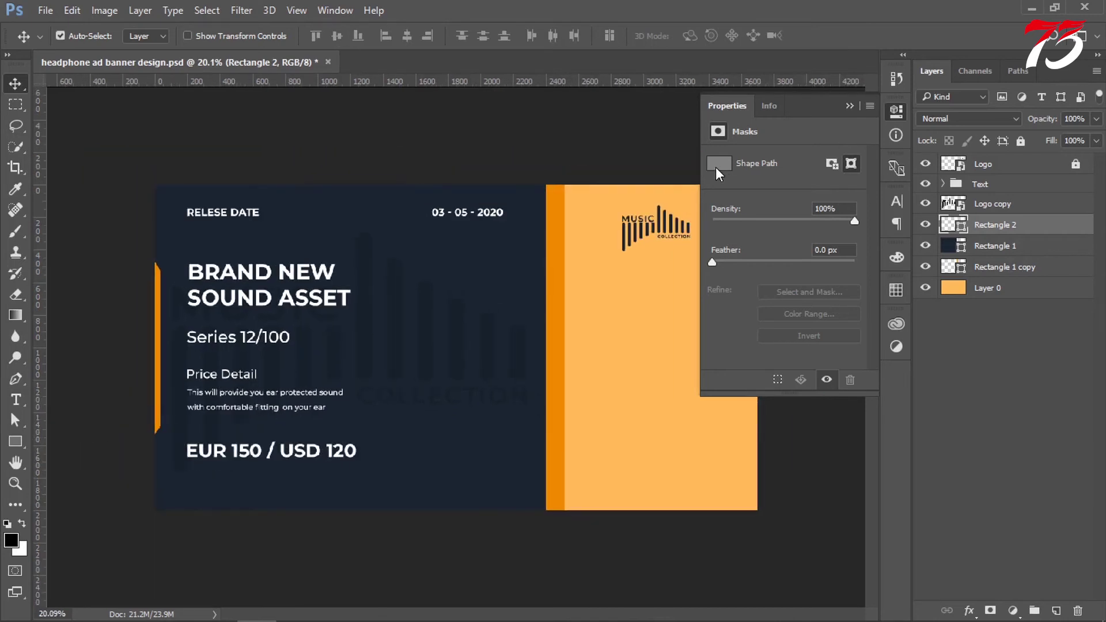
pyautogui.hotkey('ctrl', 'z')
pyautogui.click(850, 106)
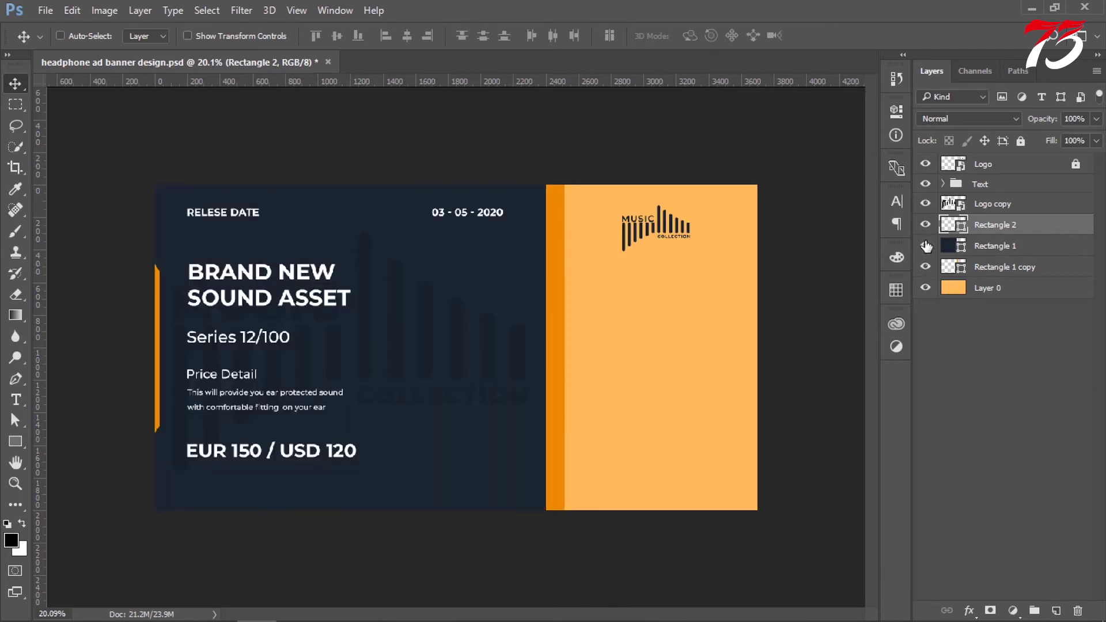
# Group the three rectangle layers into a group named 'shape'
pyautogui.keyDown('shift'); pyautogui.click(996, 268); pyautogui.keyUp('shift')
pyautogui.hotkey('ctrl', 'g')
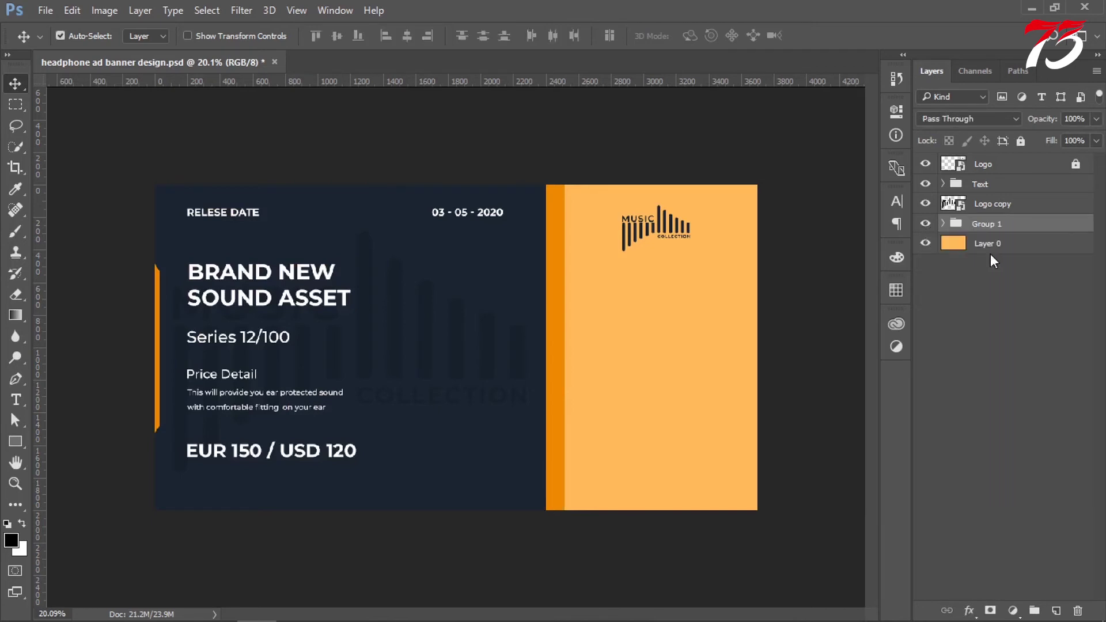
pyautogui.doubleClick(986, 225)
pyautogui.write('shape')
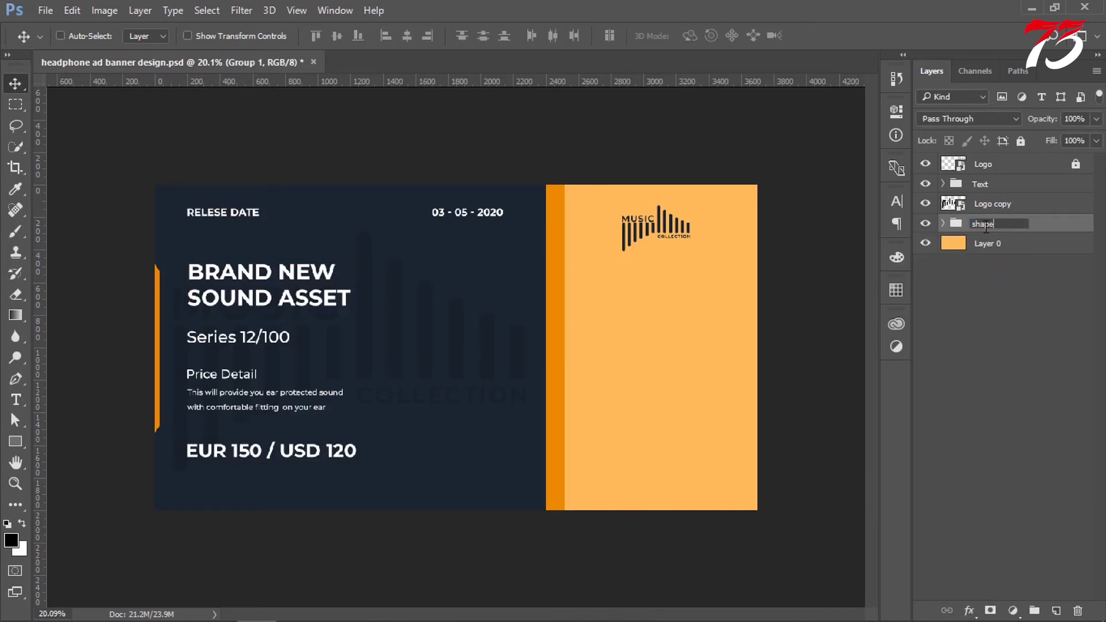
pyautogui.press('Return')
# Group Layer 0 as 'BG', then move the Logo copy layer into the shape group
pyautogui.click(987, 247)
pyautogui.hotkey('ctrl', 'g')
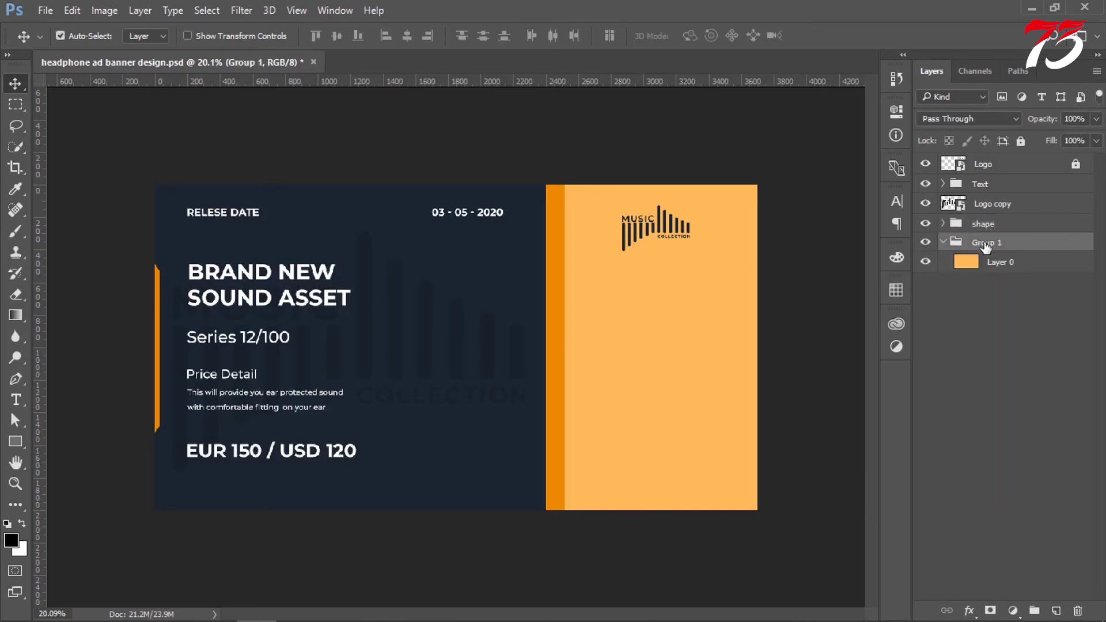
pyautogui.doubleClick(986, 242)
pyautogui.write('BG')
pyautogui.press('Return')
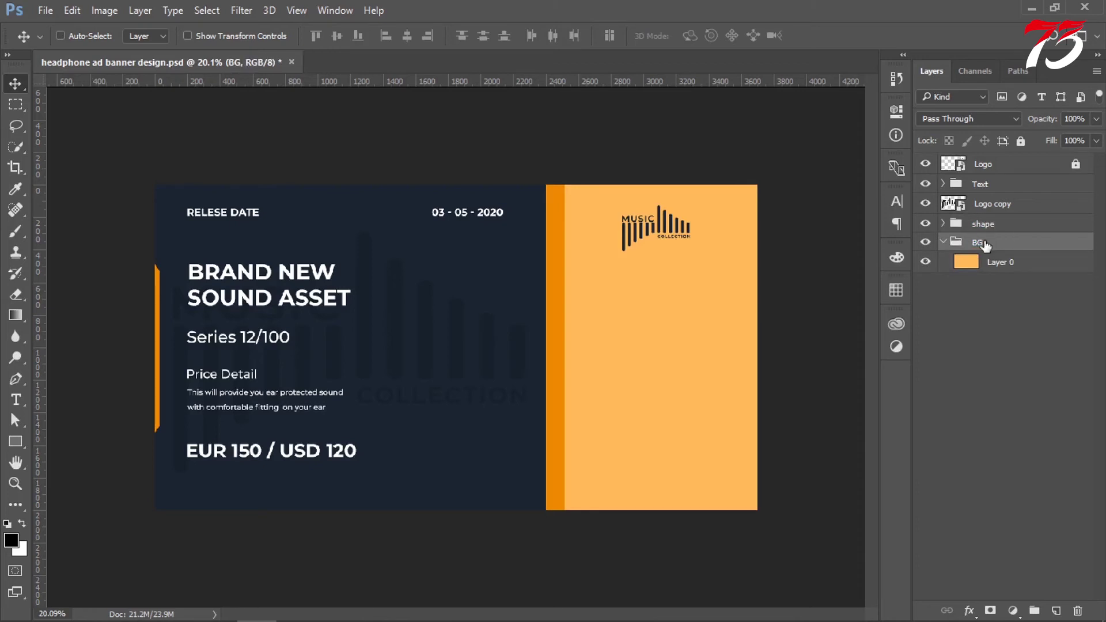
pyautogui.click(943, 242)
pyautogui.moveTo(963, 212); pyautogui.dragTo(964, 223)
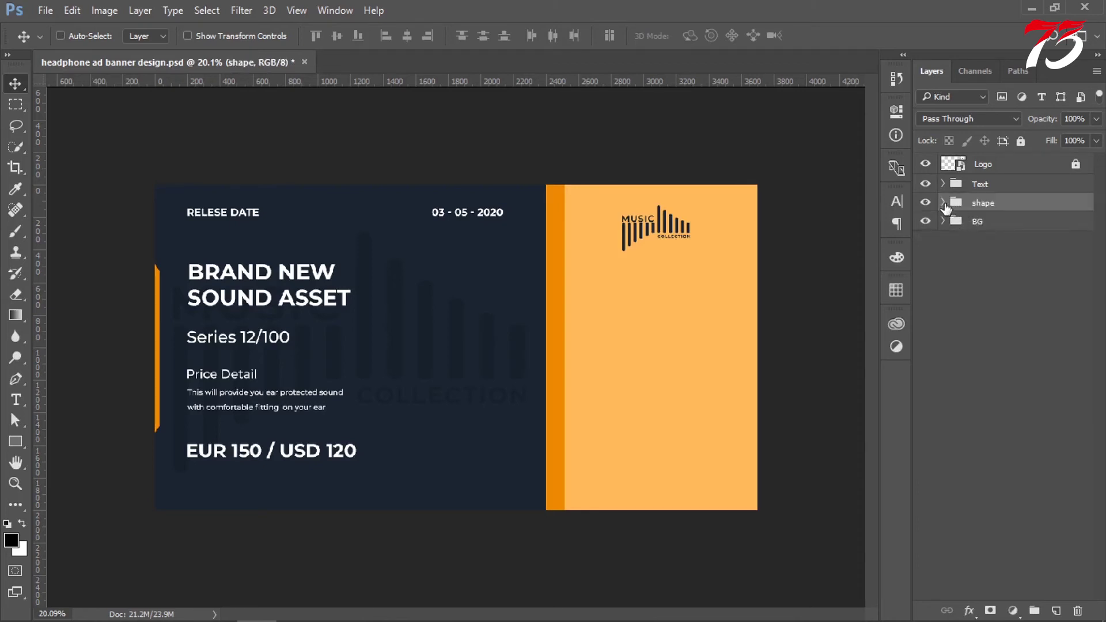
pyautogui.click(994, 188)
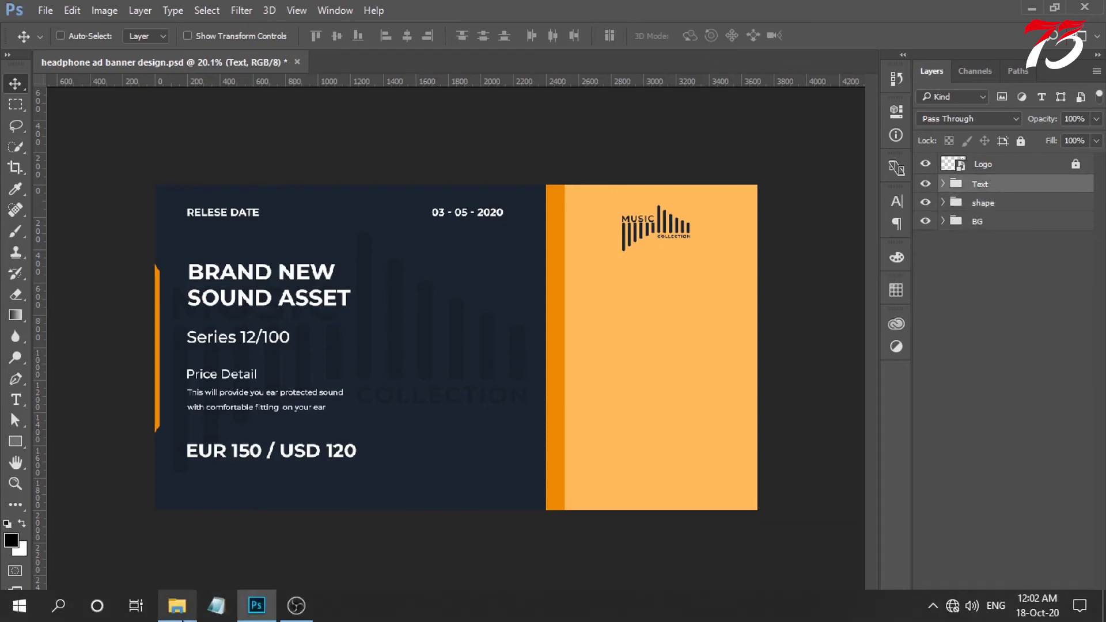
# Bring the grey headphone photo in from File Explorer, shrinking it and moving it up-right
pyautogui.moveTo(176, 606)
pyautogui.click(178, 513)
pyautogui.moveTo(445, 113); pyautogui.dragTo(525, 369)
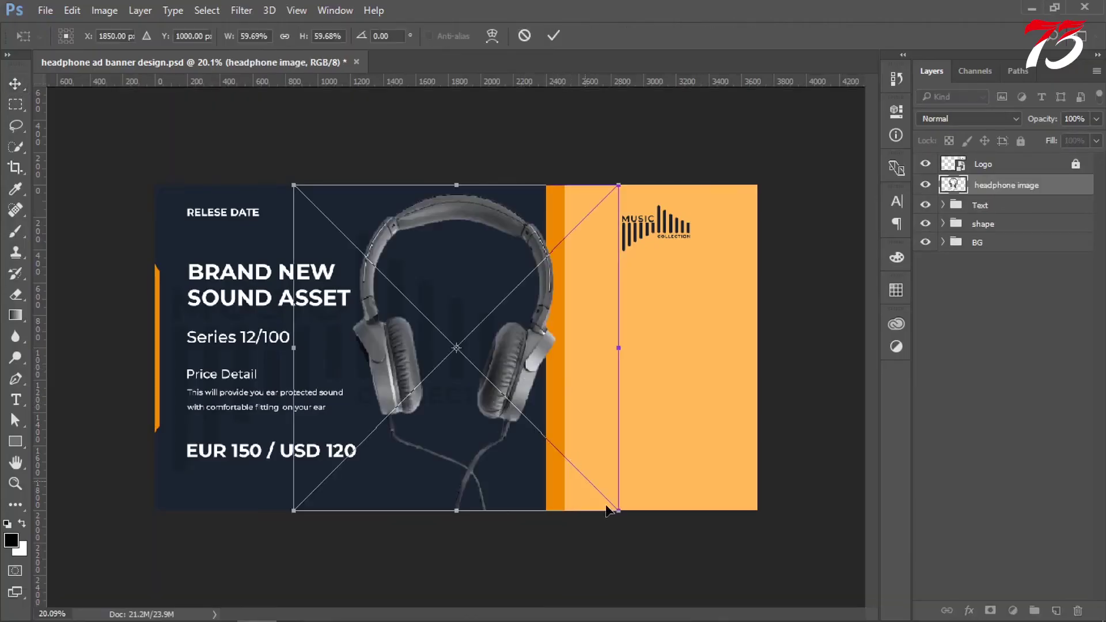
pyautogui.moveTo(295, 186); pyautogui.dragTo(369, 261)
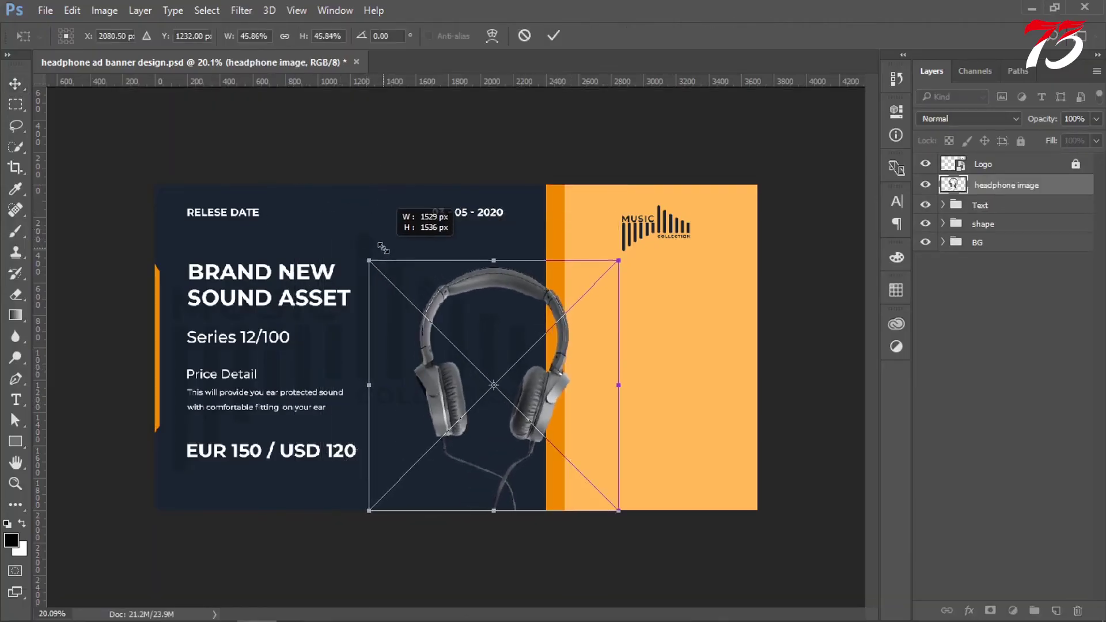
pyautogui.moveTo(514, 386); pyautogui.dragTo(559, 336)
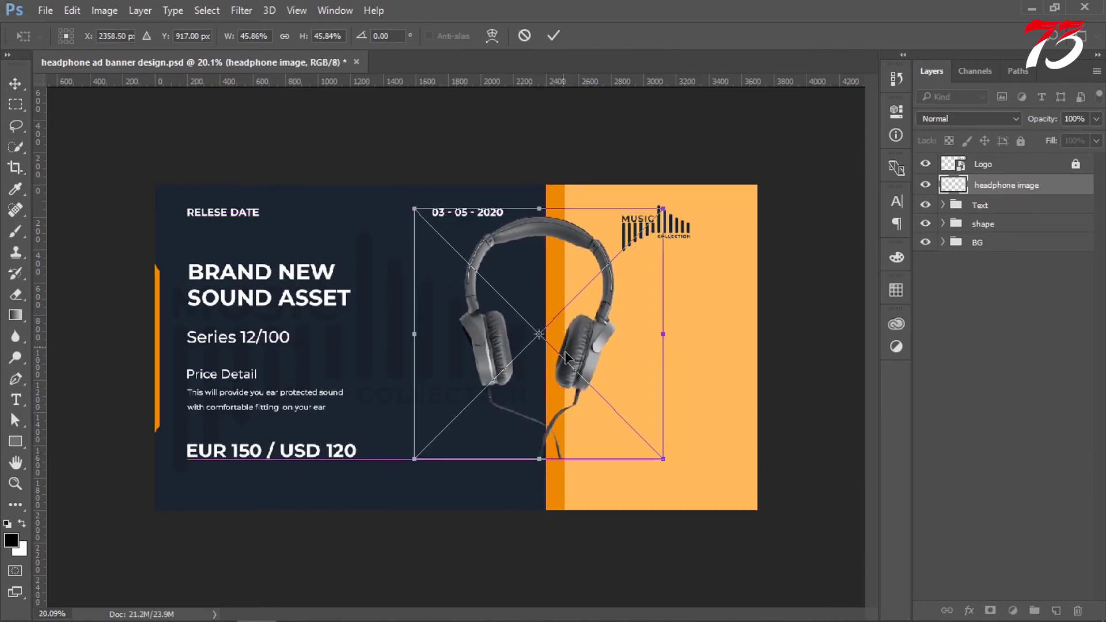
# Scale the headphone photo to about 41% across the navy/orange split below the date
pyautogui.scroll(2, 617, 461)
pyautogui.scroll(2, 670, 489)
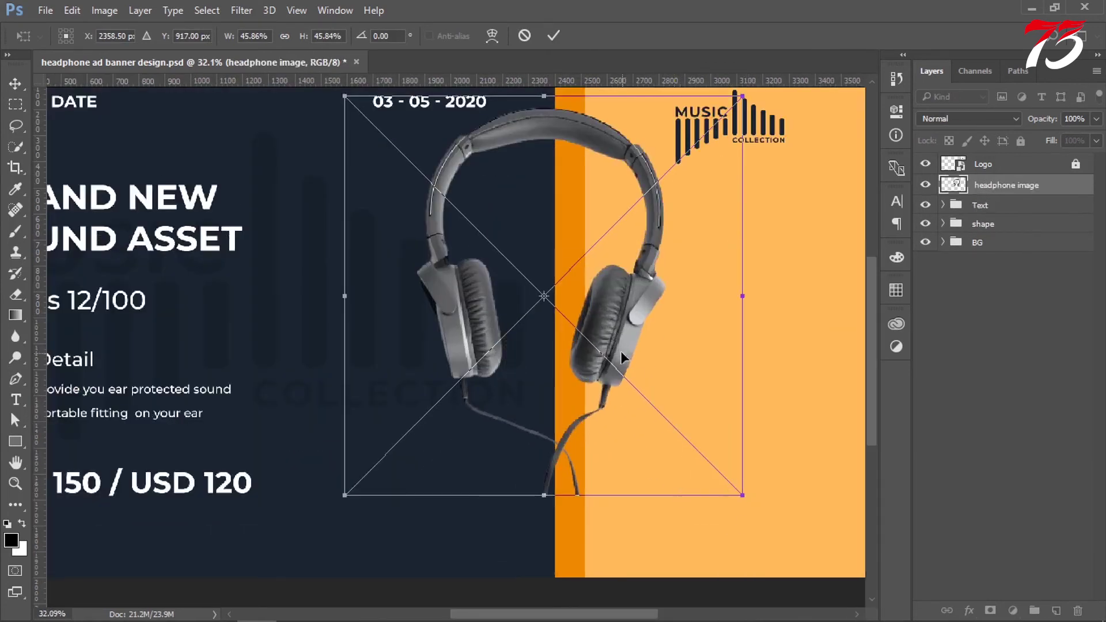
pyautogui.moveTo(620, 352); pyautogui.dragTo(630, 334)
pyautogui.moveTo(753, 477); pyautogui.dragTo(718, 440)
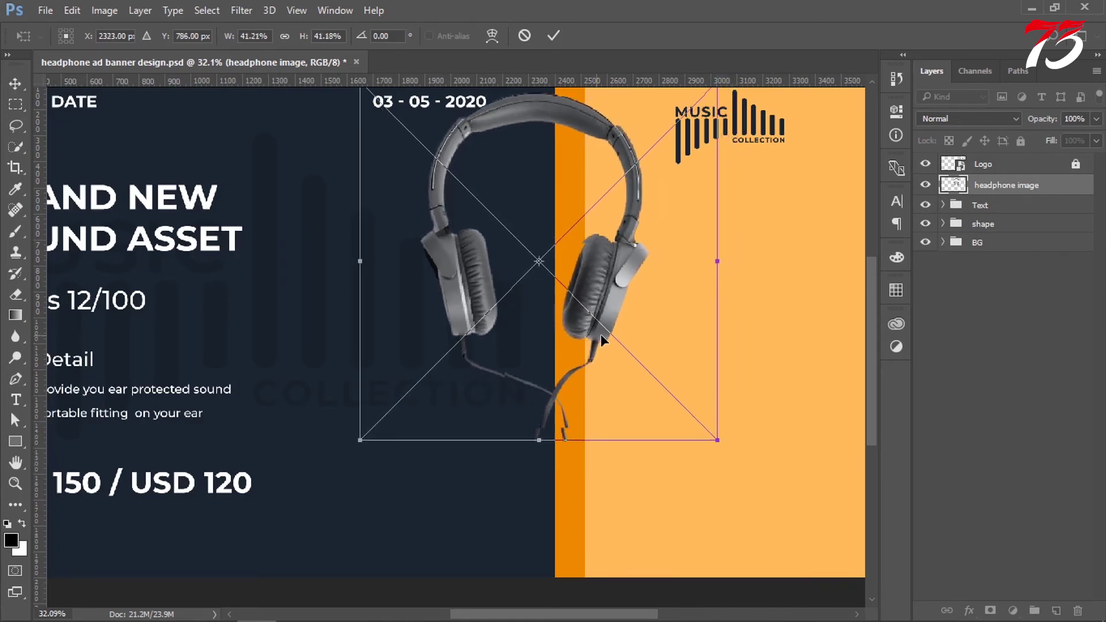
pyautogui.moveTo(601, 334); pyautogui.dragTo(617, 350)
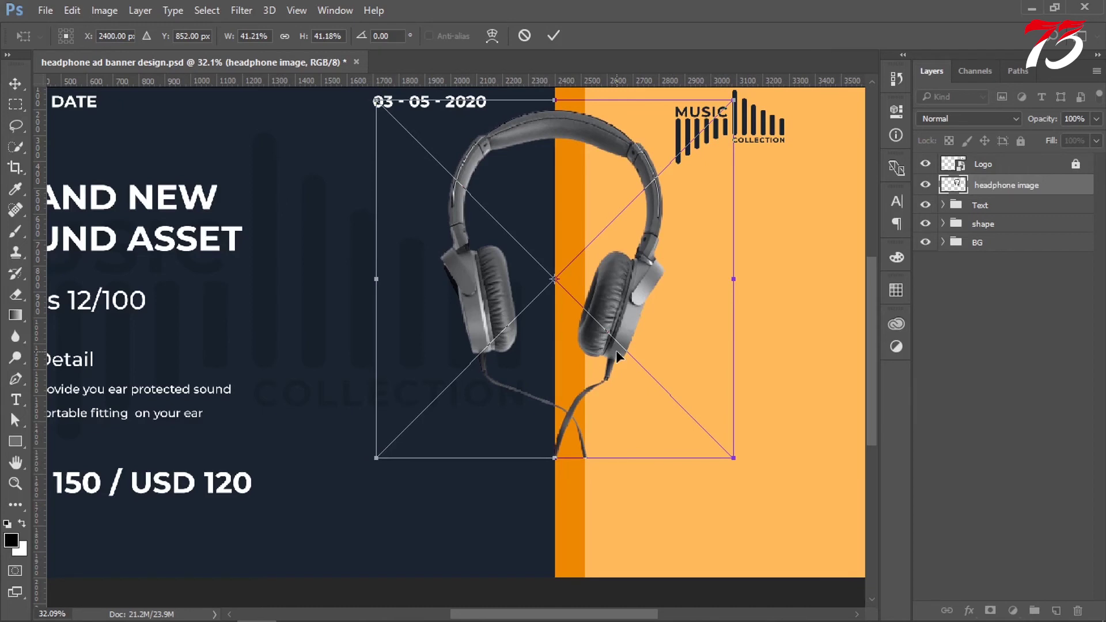
pyautogui.press('Right')
pyautogui.press('Right')
pyautogui.press('Right')
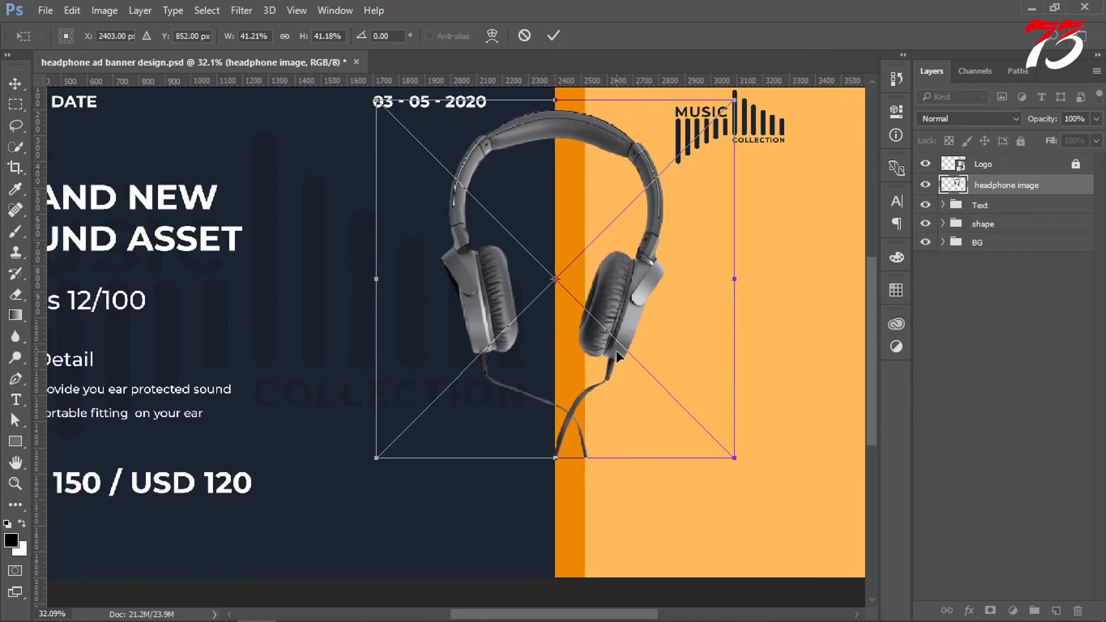
pyautogui.press('Return')
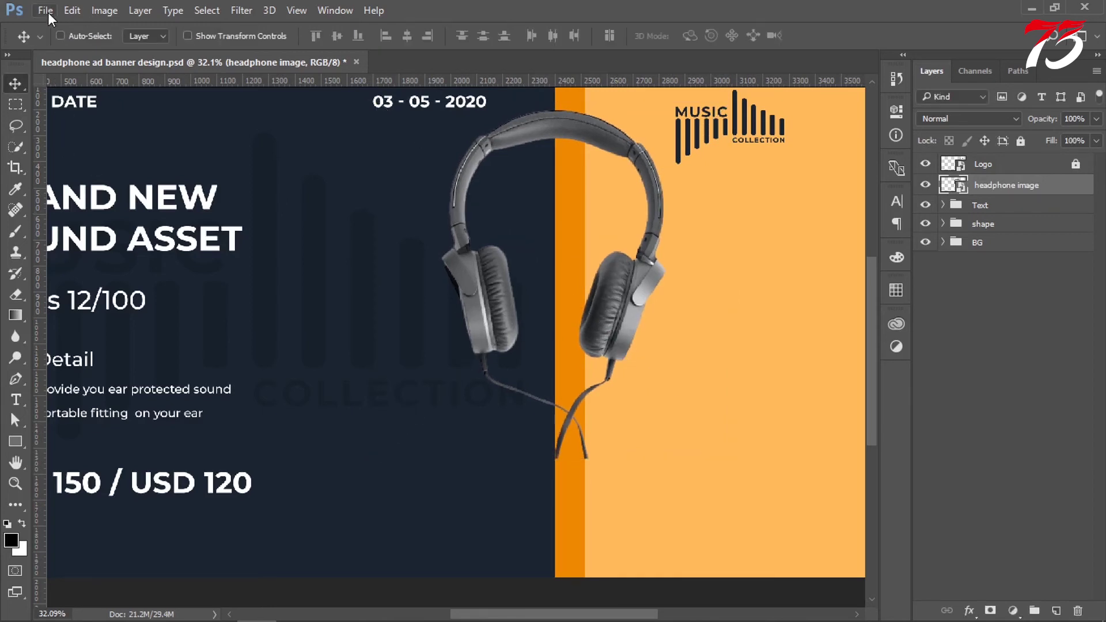
pyautogui.click(81, 175)
pyautogui.scroll(-3, 300, 464)
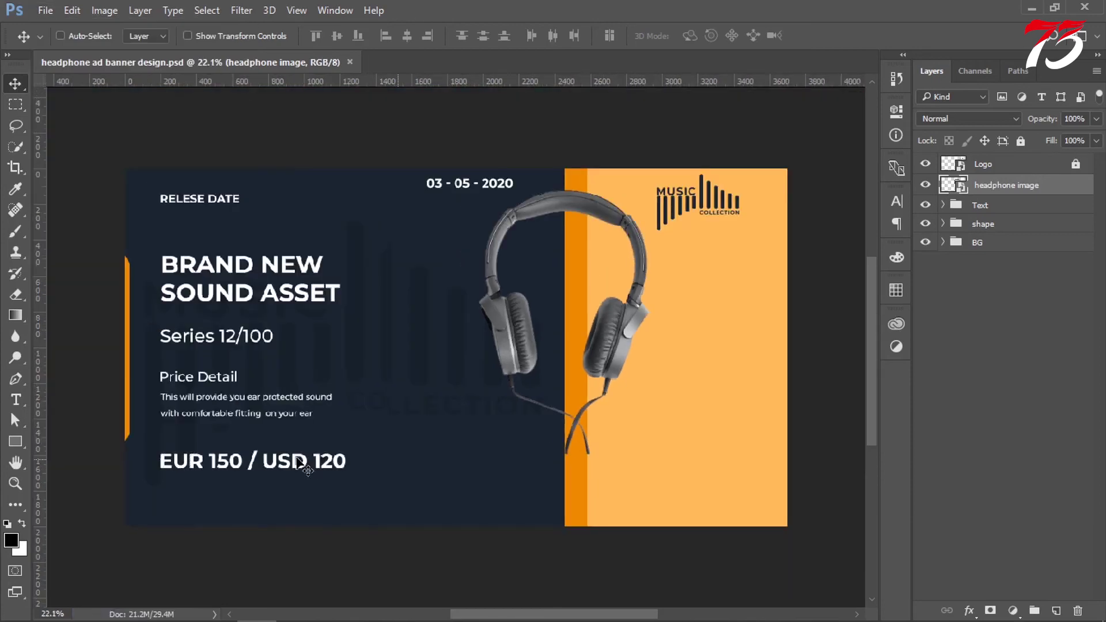
pyautogui.scroll(-2, 300, 464)
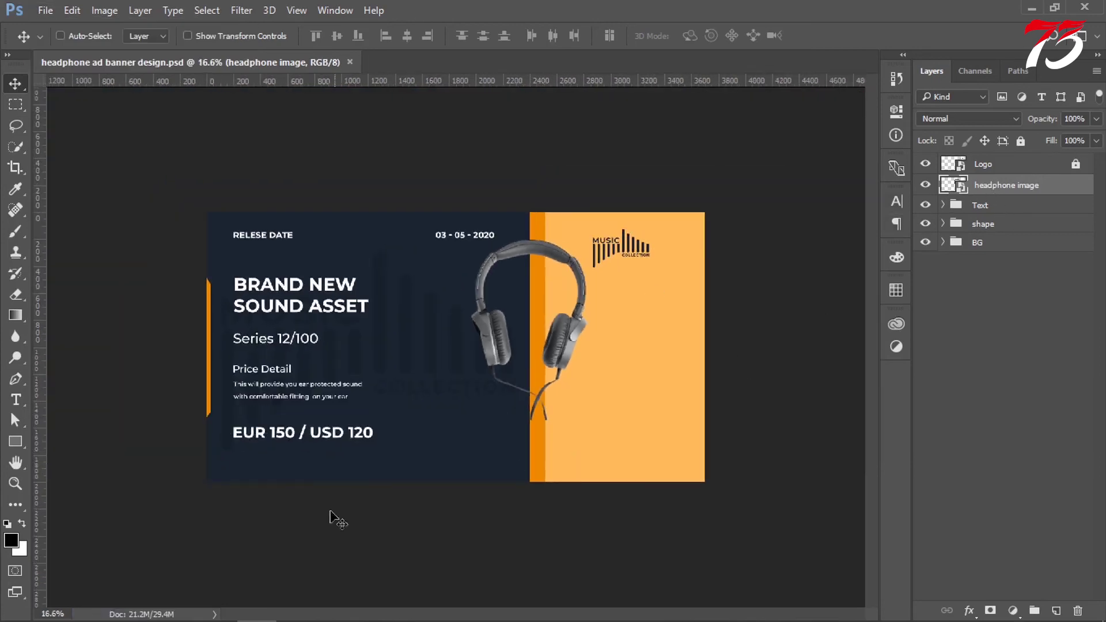
# Place the daniele-franchi orange headphone photo, flipped horizontally and enlarged over the right panel
pyautogui.click(177, 605)
pyautogui.moveTo(357, 115)
pyautogui.mouseDown()
pyautogui.moveTo(407, 481)
pyautogui.moveTo(269, 619)
pyautogui.moveTo(430, 401)
pyautogui.mouseUp()
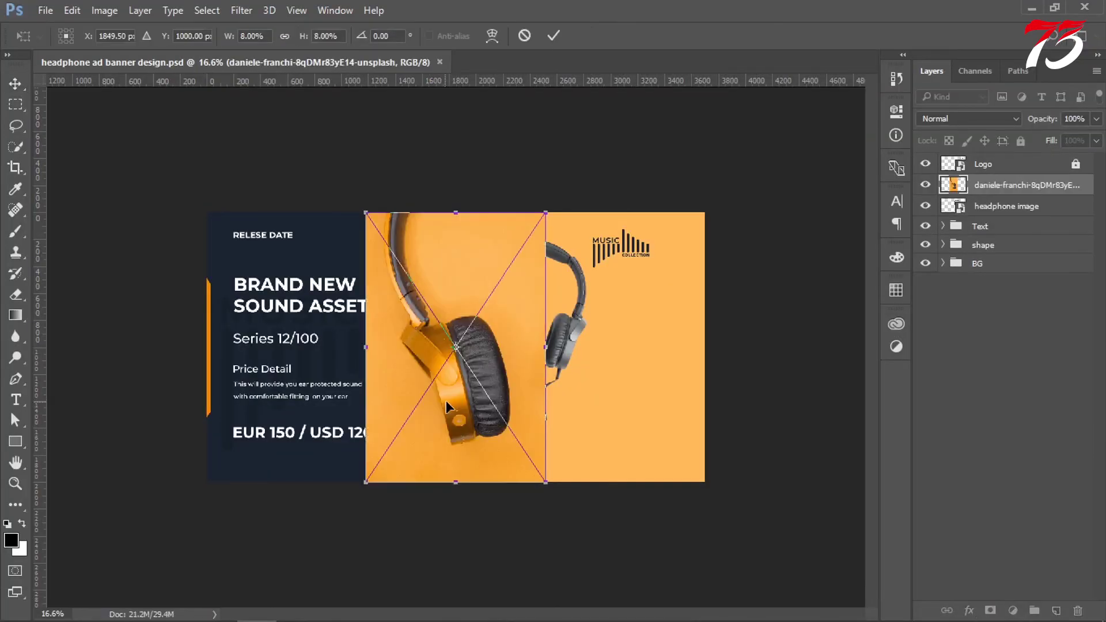
pyautogui.rightClick(446, 400)
pyautogui.click(506, 366)
pyautogui.moveTo(489, 376); pyautogui.dragTo(650, 406)
pyautogui.moveTo(726, 481); pyautogui.dragTo(736, 502)
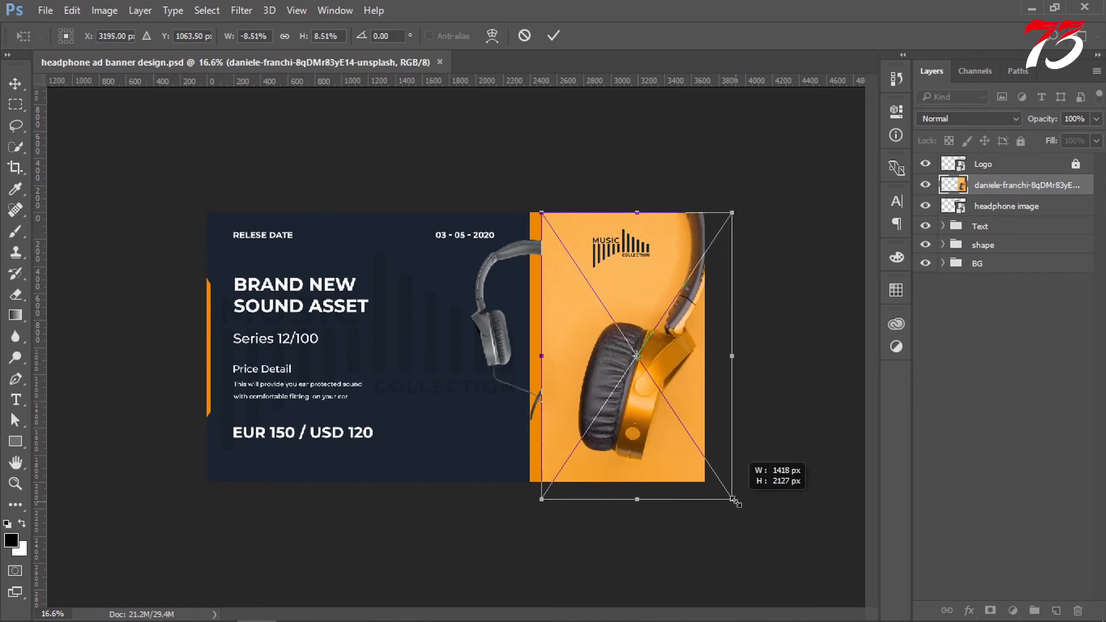
pyautogui.hotkey('shift', 'Left')
pyautogui.hotkey('shift', 'Left')
pyautogui.hotkey('shift', 'Left')
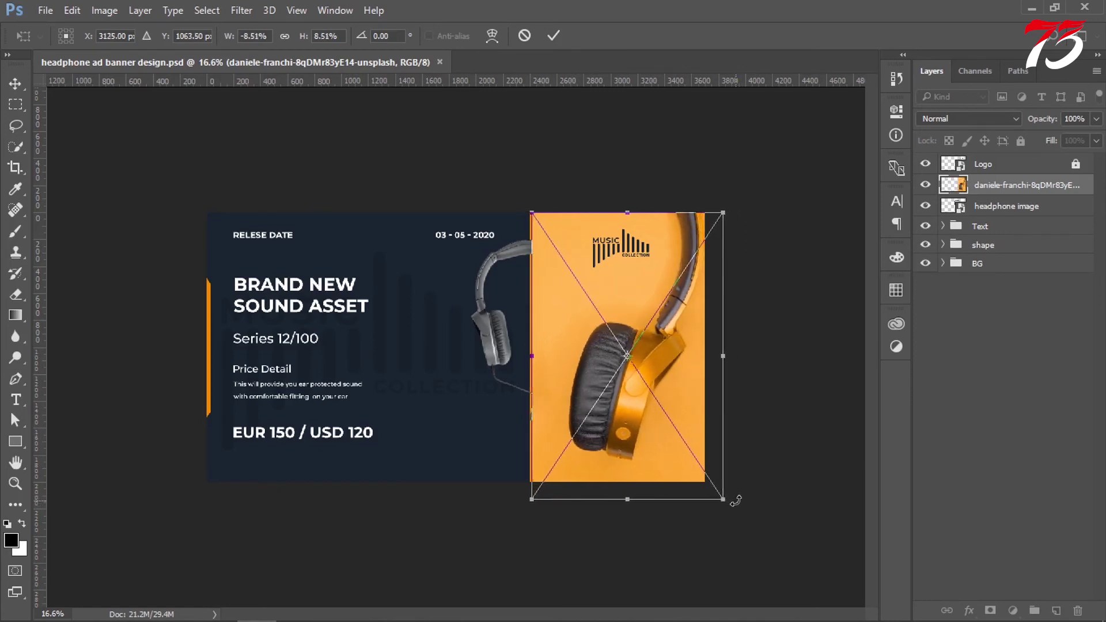
pyautogui.press('Return')
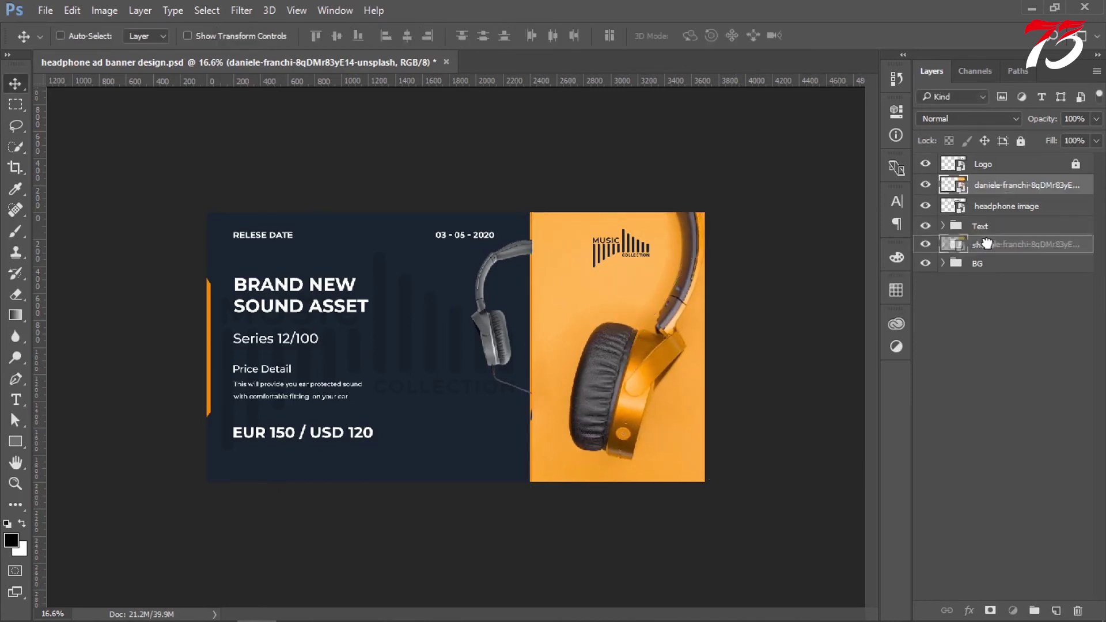
# Move the orange photo into BG, clip it to Layer 0, and set Overlay blending
pyautogui.moveTo(981, 185); pyautogui.dragTo(956, 263)
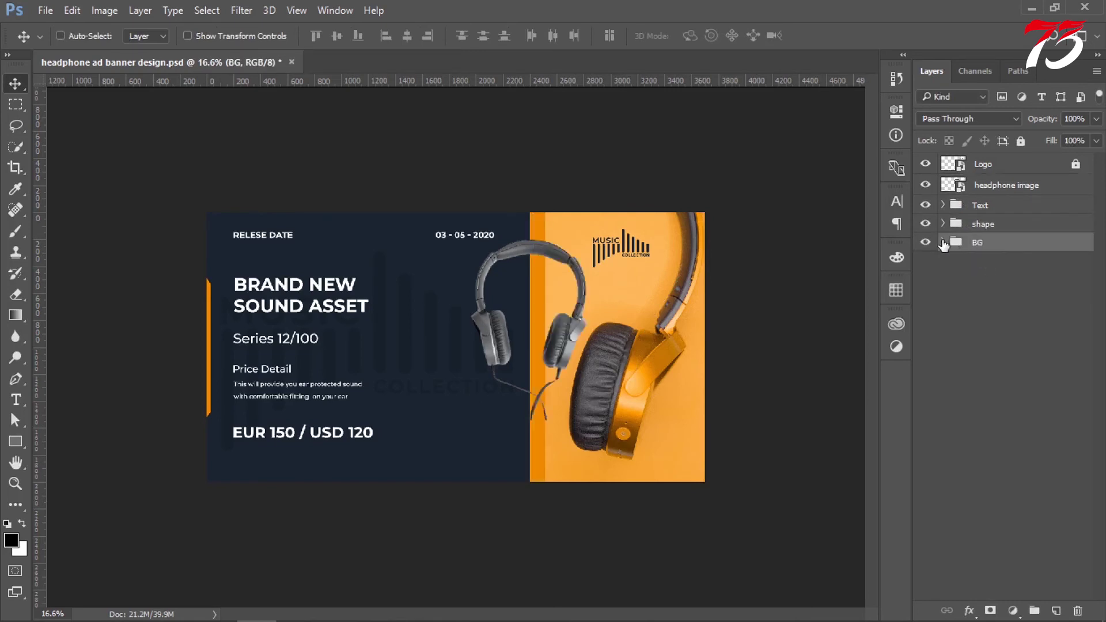
pyautogui.click(944, 241)
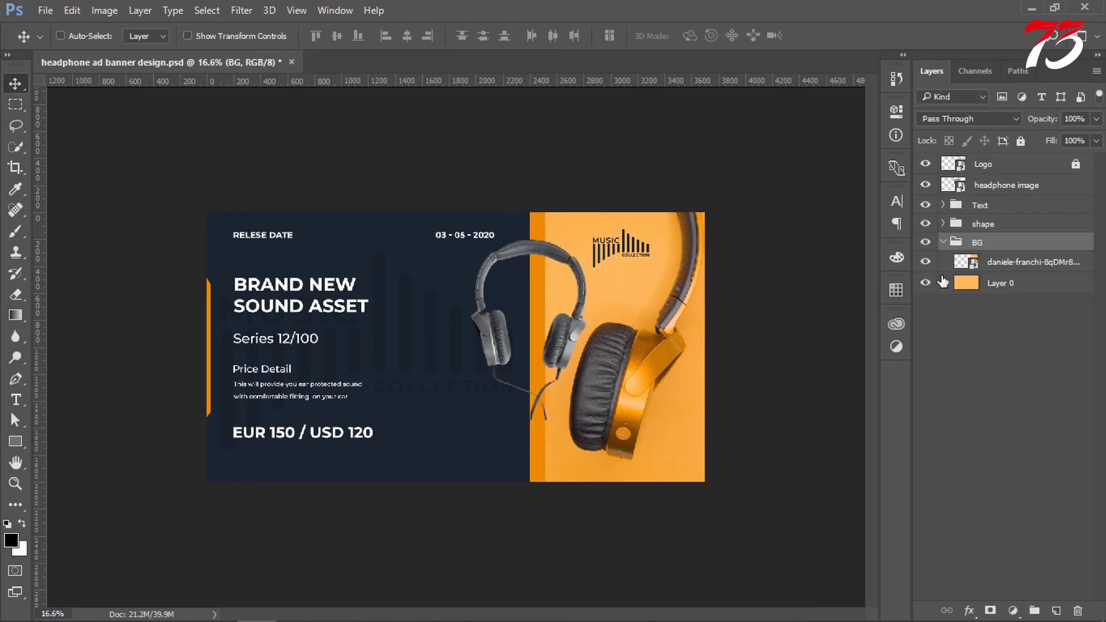
pyautogui.keyDown('alt'); pyautogui.click(979, 272); pyautogui.keyUp('alt')
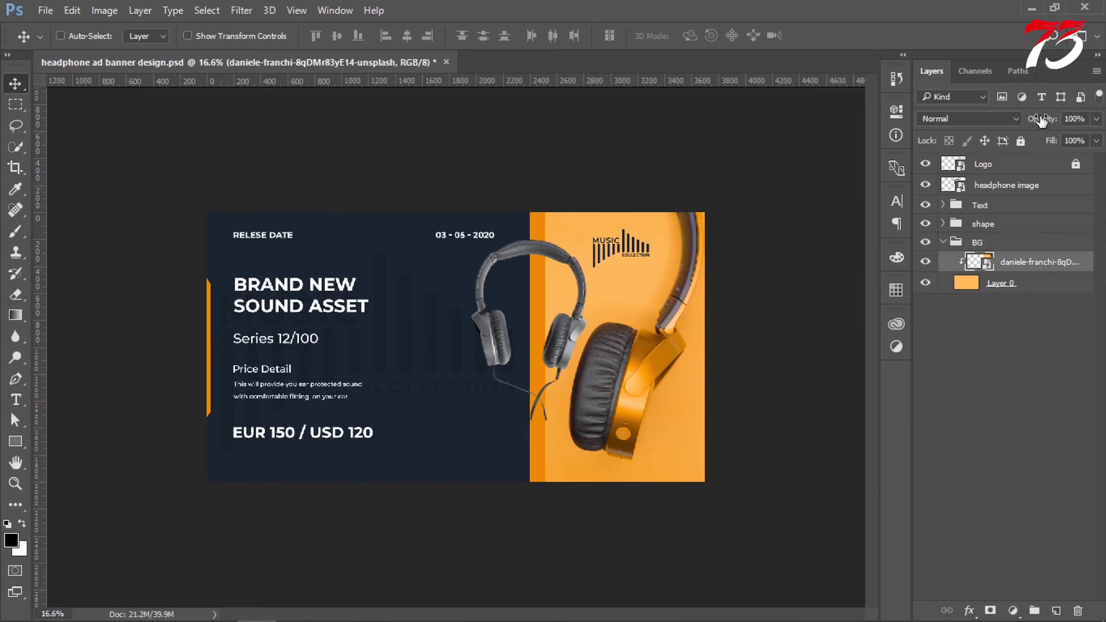
pyautogui.click(968, 118)
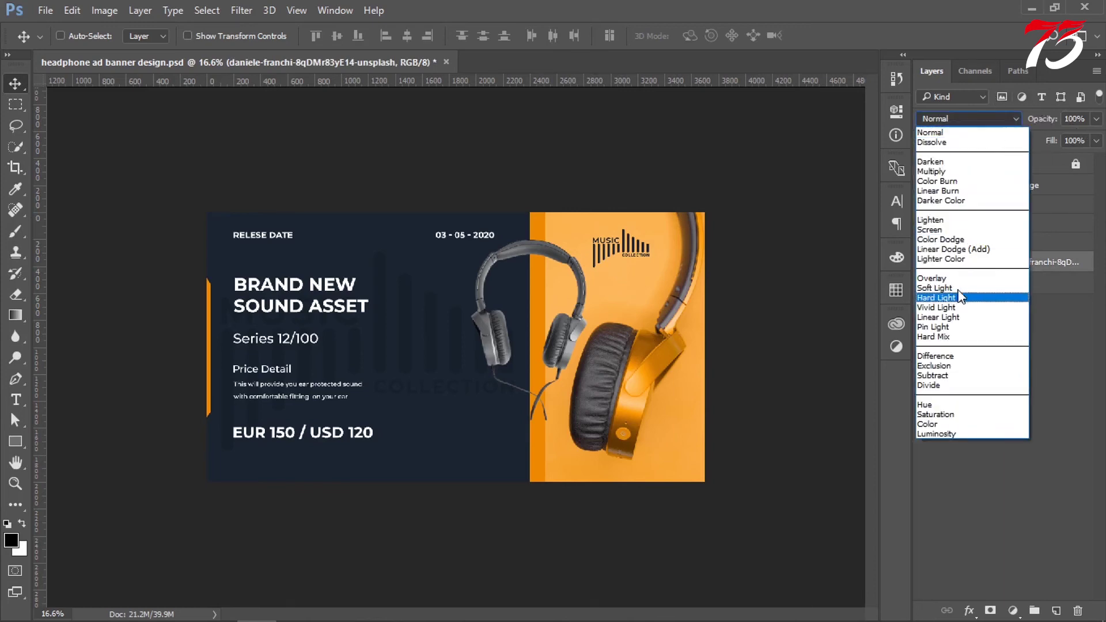
pyautogui.click(933, 171)
pyautogui.click(990, 118)
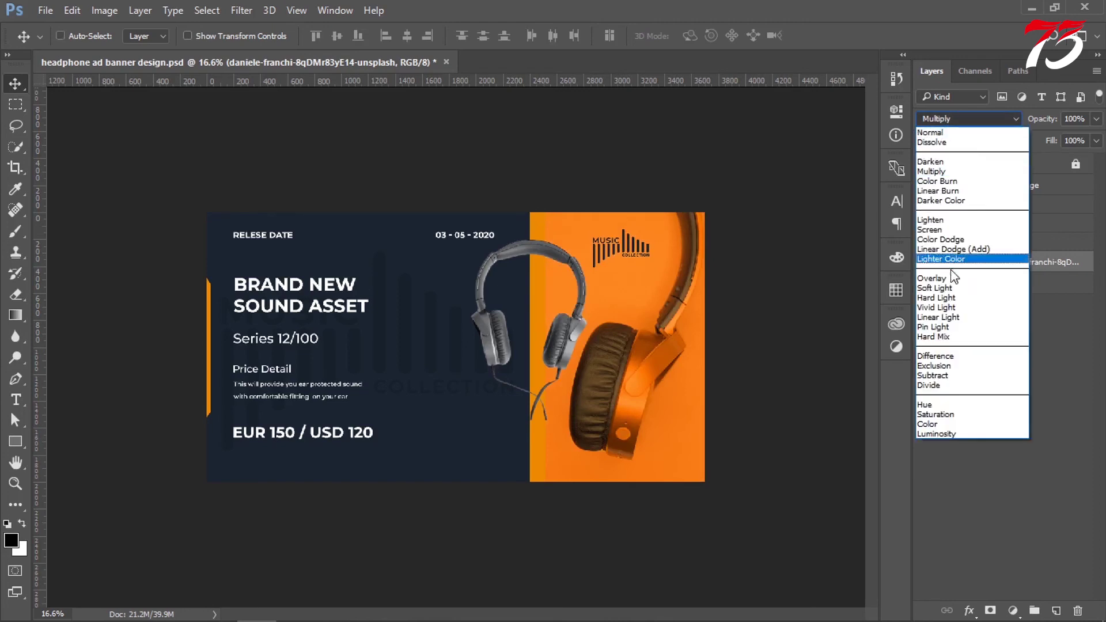
pyautogui.click(943, 282)
# Set the orange photo's blend mode back to Normal
pyautogui.click(990, 119)
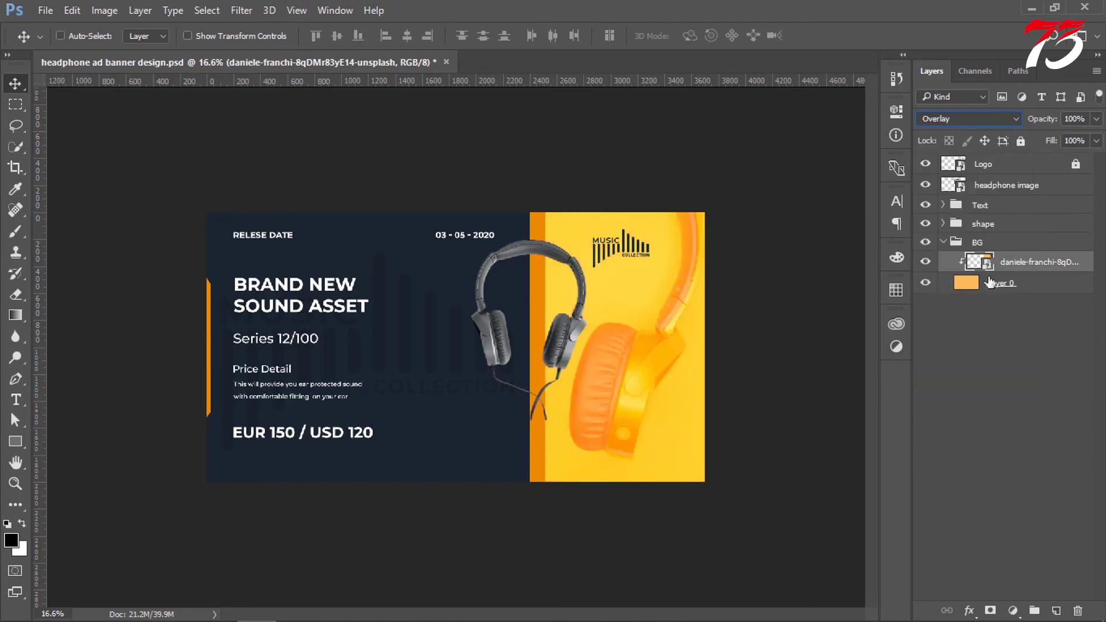
pyautogui.click(957, 131)
pyautogui.click(1003, 403)
pyautogui.hotkey('ctrl', '0')
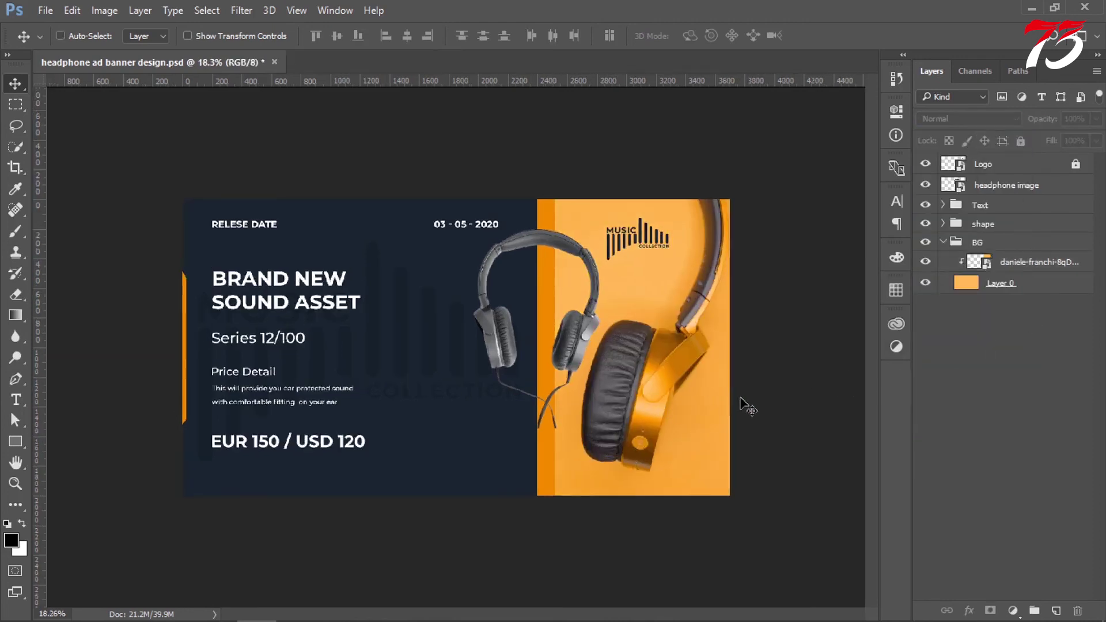
# Put the grey headphone photo layer into a new group named 'Image'
pyautogui.keyDown('ctrl'); pyautogui.click(642, 359); pyautogui.keyUp('ctrl')
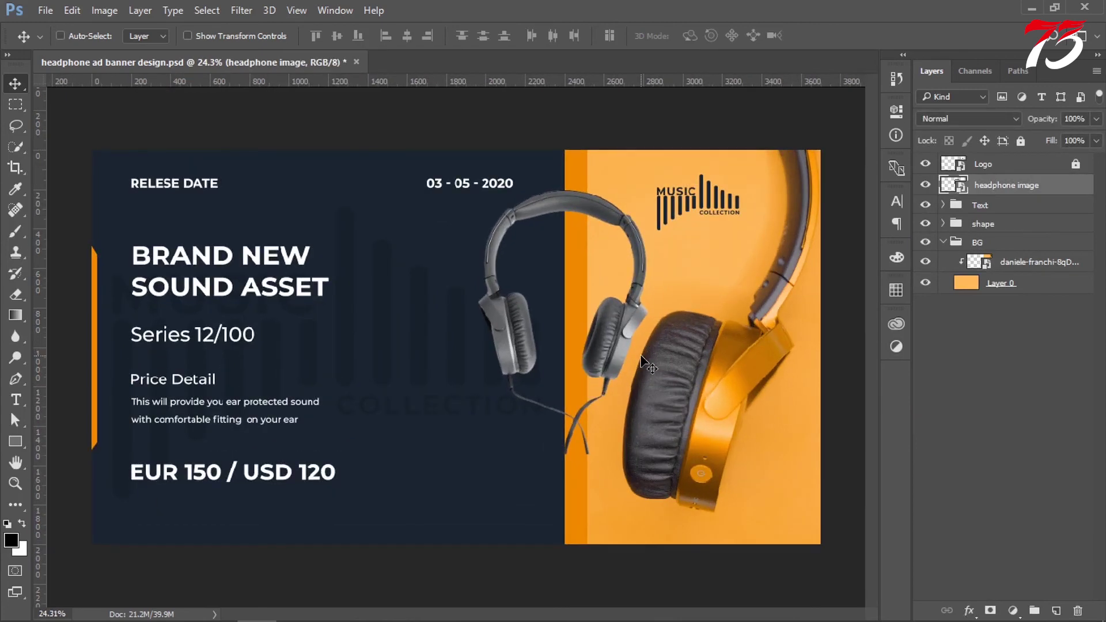
pyautogui.hotkey('ctrl', '-')
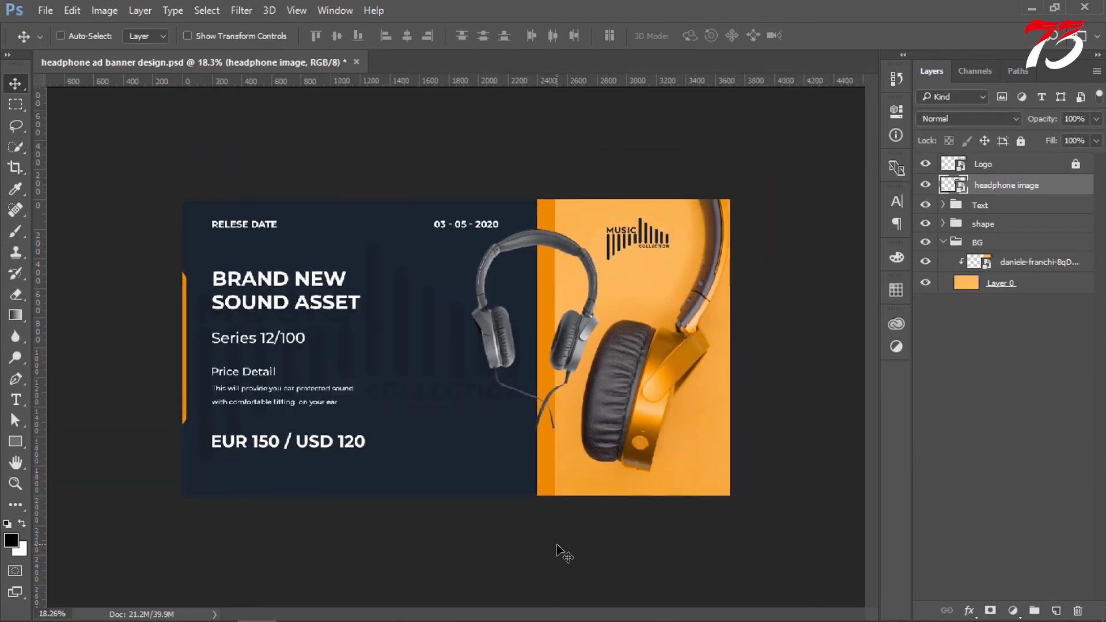
pyautogui.click(944, 242)
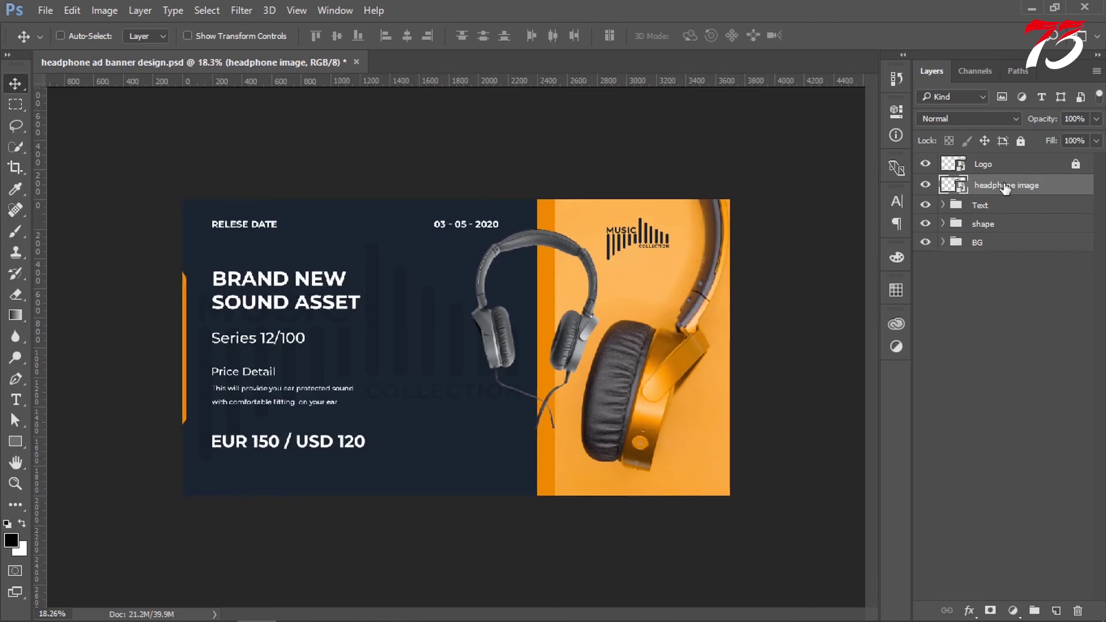
pyautogui.hotkey('ctrl', 'g')
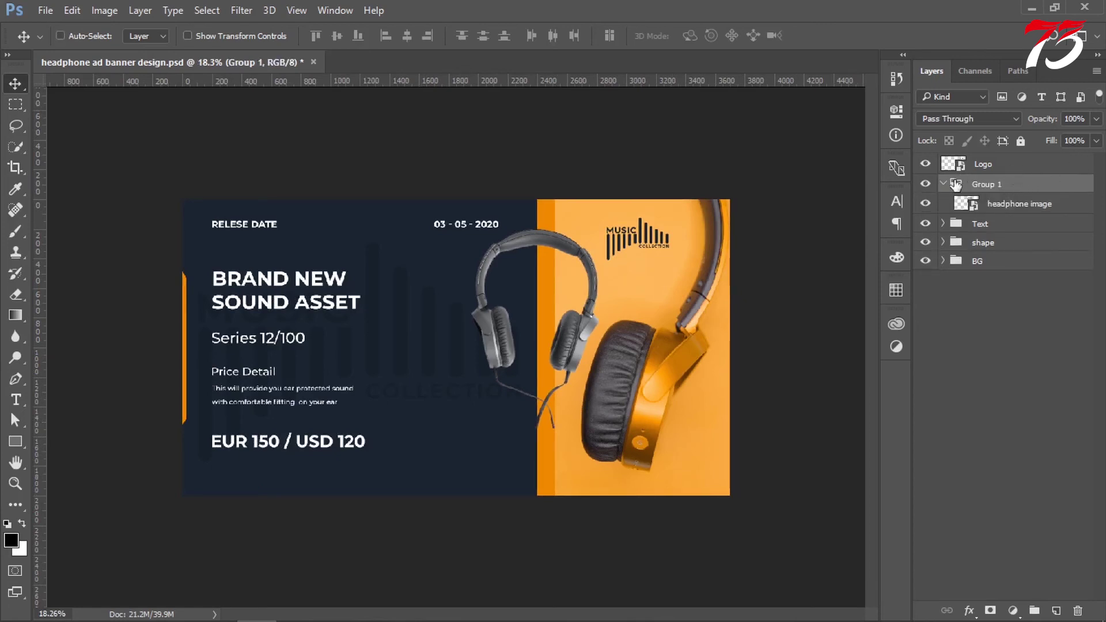
pyautogui.click(944, 183)
pyautogui.doubleClick(985, 184)
pyautogui.write('Image')
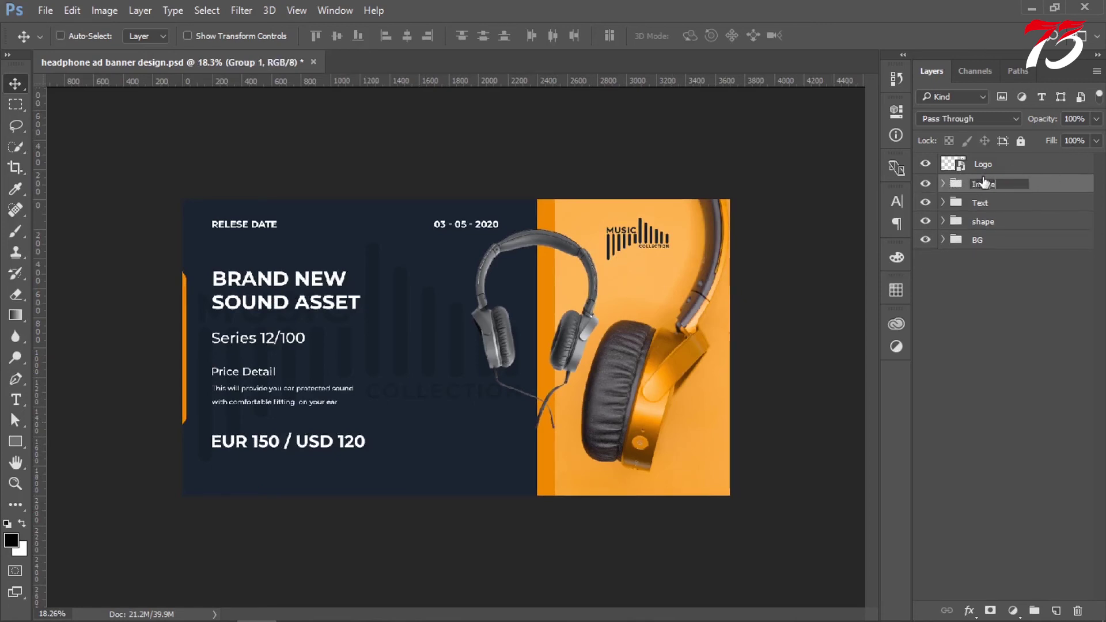
pyautogui.press('Return')
# Put the Logo layer into a new group named 'Logo'
pyautogui.click(983, 165)
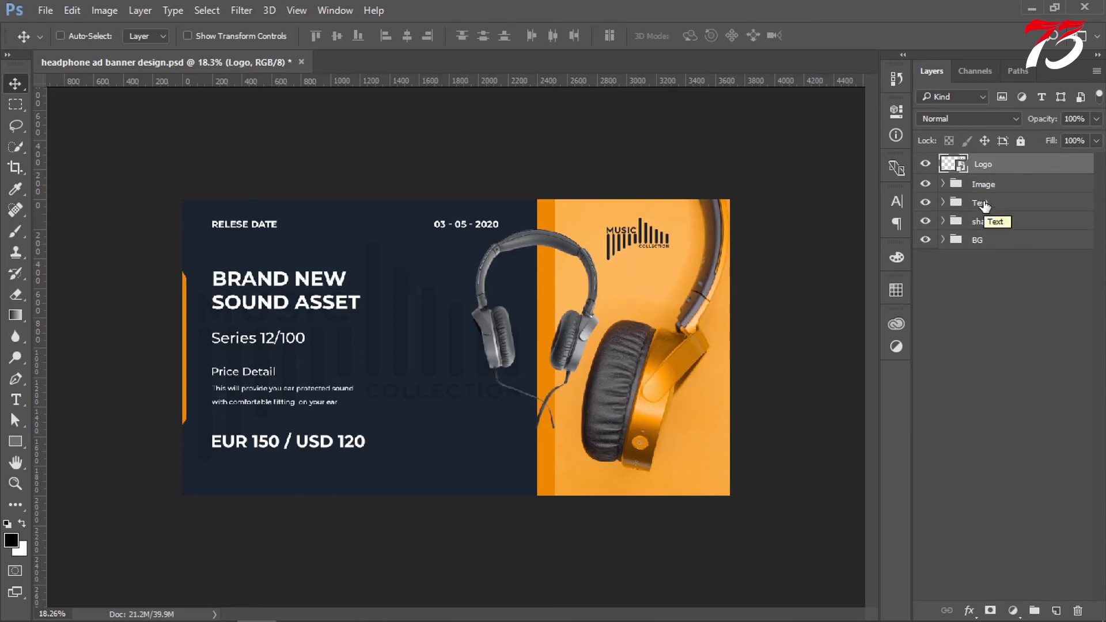
pyautogui.hotkey('ctrl', 'g')
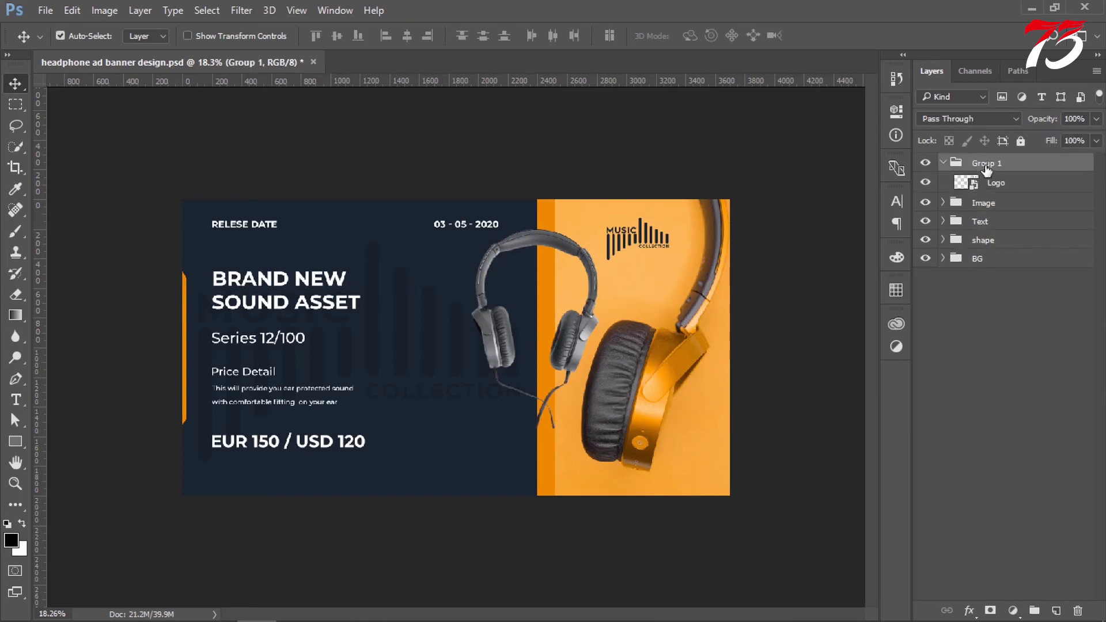
pyautogui.doubleClick(988, 163)
pyautogui.write('Logo')
pyautogui.press('Return')
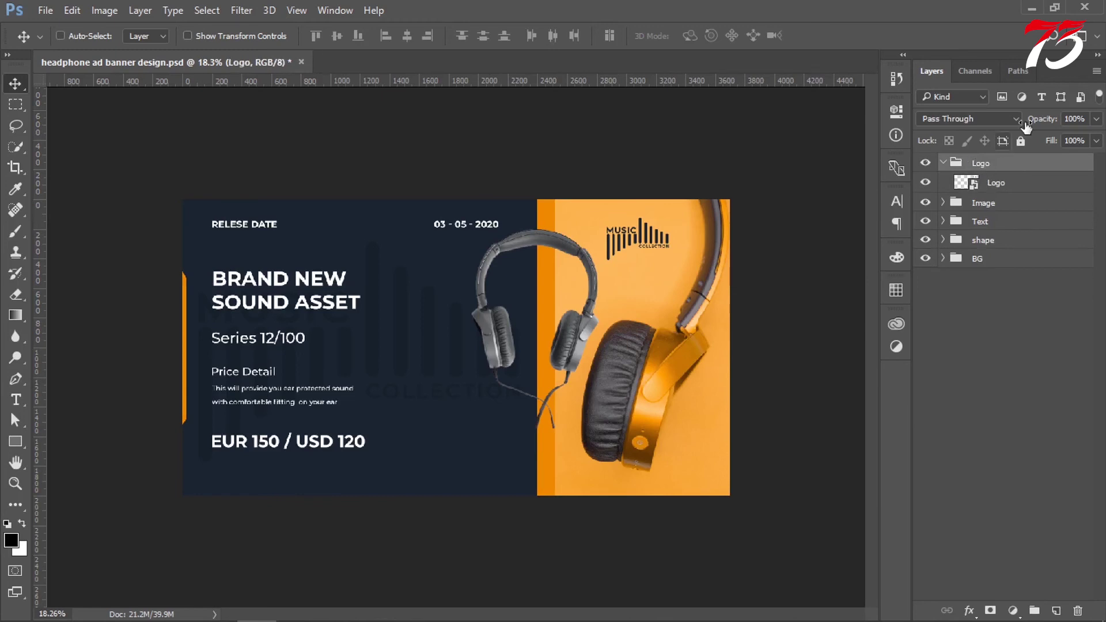
# Draw a long thin rectangle across the lower banner with a white fill
pyautogui.click(944, 163)
pyautogui.keyDown('ctrl'); pyautogui.click(576, 338); pyautogui.keyUp('ctrl')
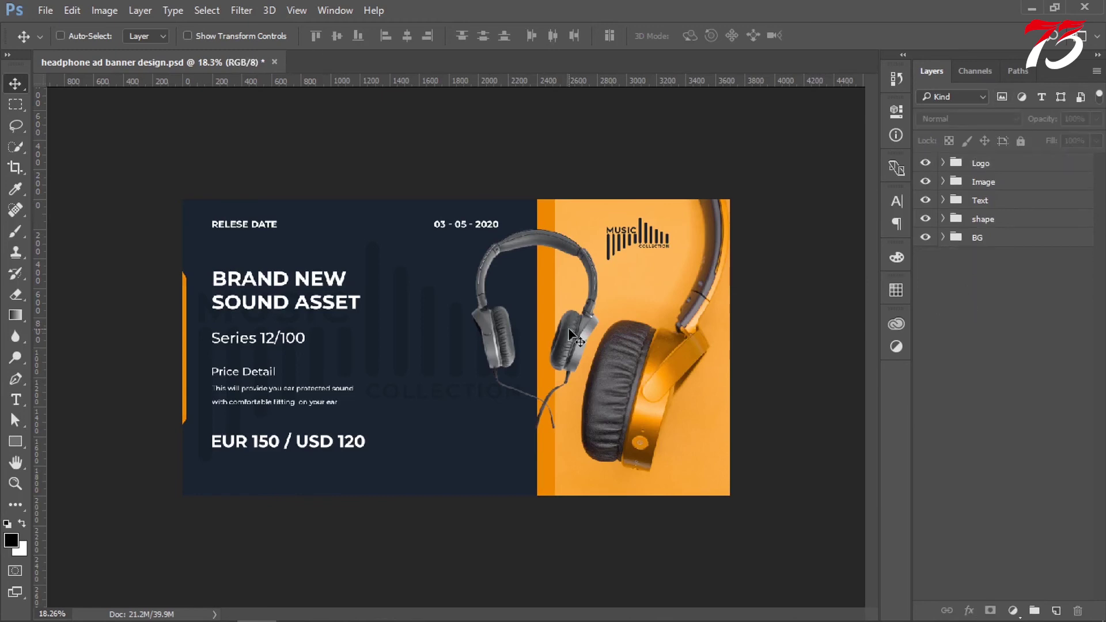
pyautogui.scroll(1, 457, 346)
pyautogui.press('u')
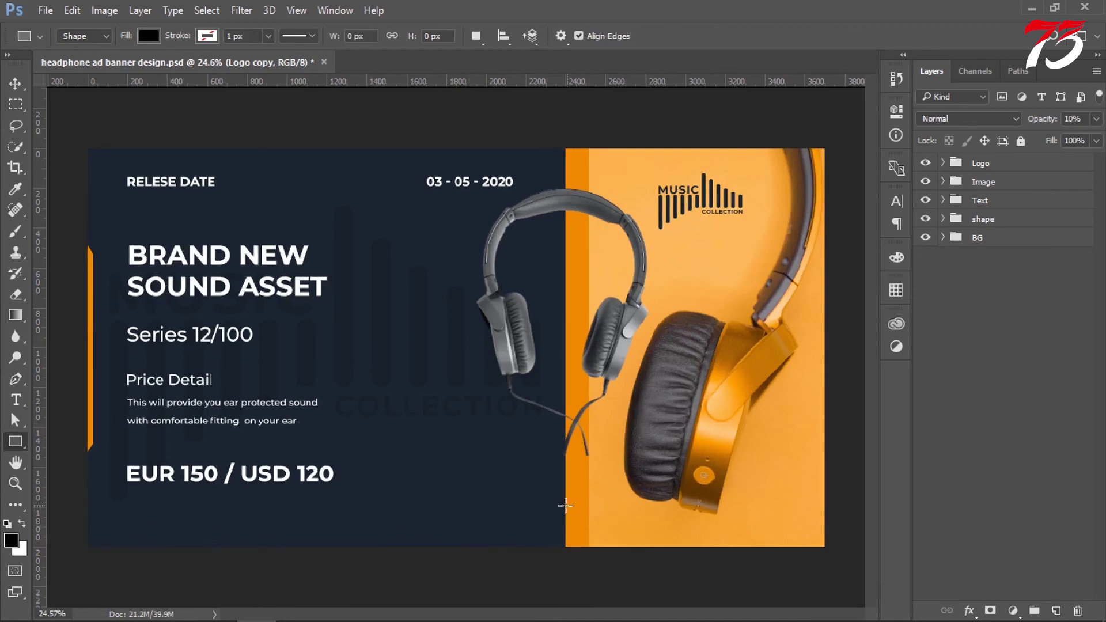
pyautogui.moveTo(502, 488); pyautogui.dragTo(762, 490)
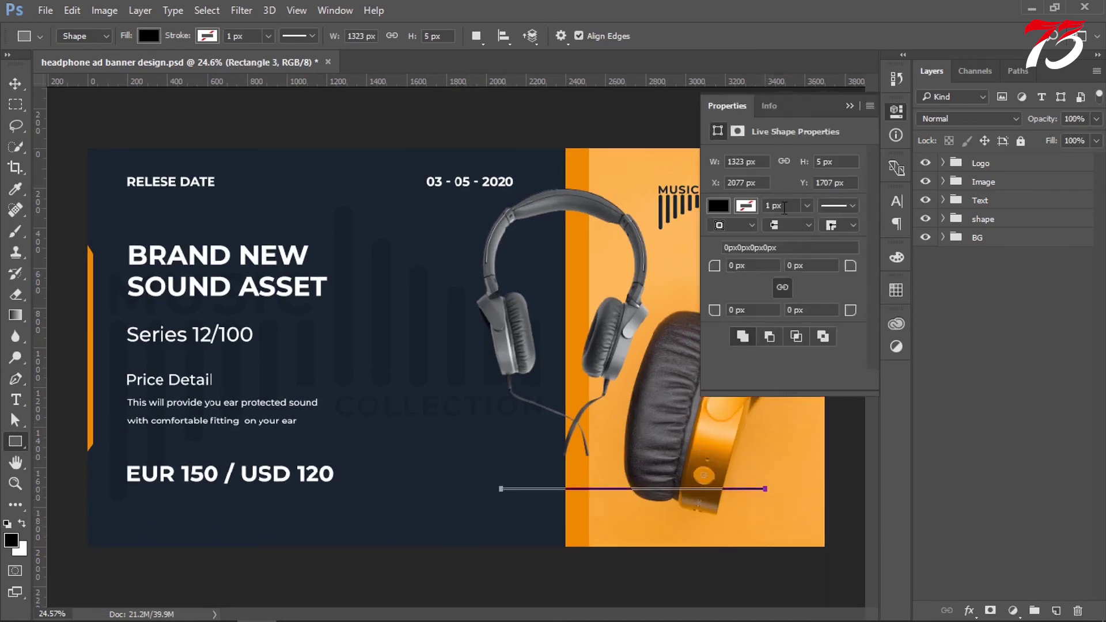
pyautogui.click(747, 205)
pyautogui.click(829, 292)
pyautogui.click(849, 106)
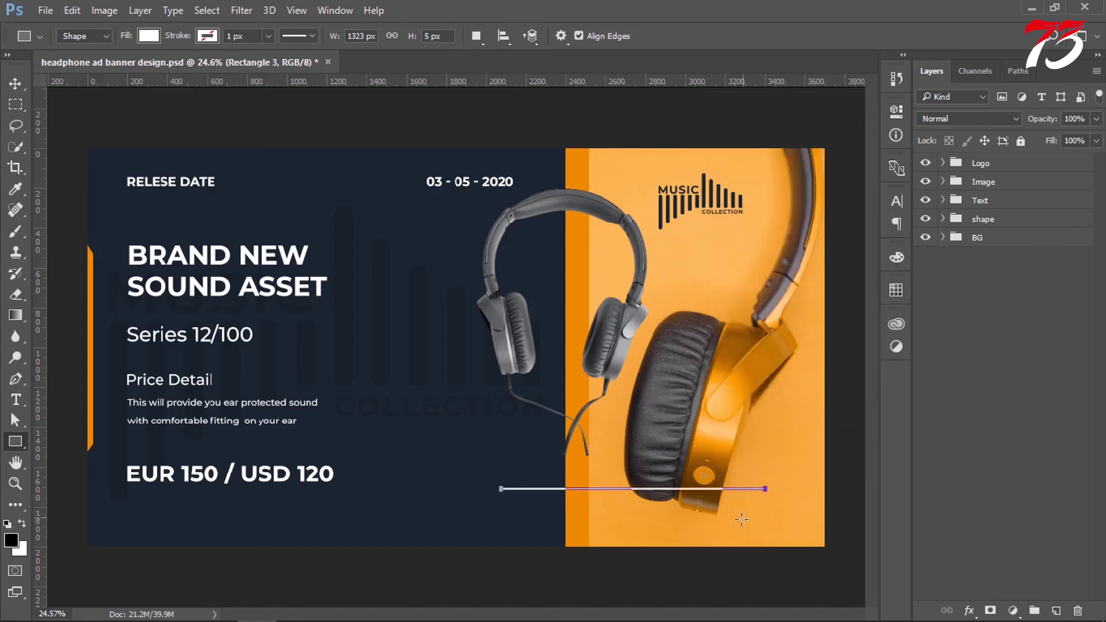
# Set the white line's height to 7 px, making it 1323 x 7 px
pyautogui.scroll(3, 676, 476)
pyautogui.click(904, 113)
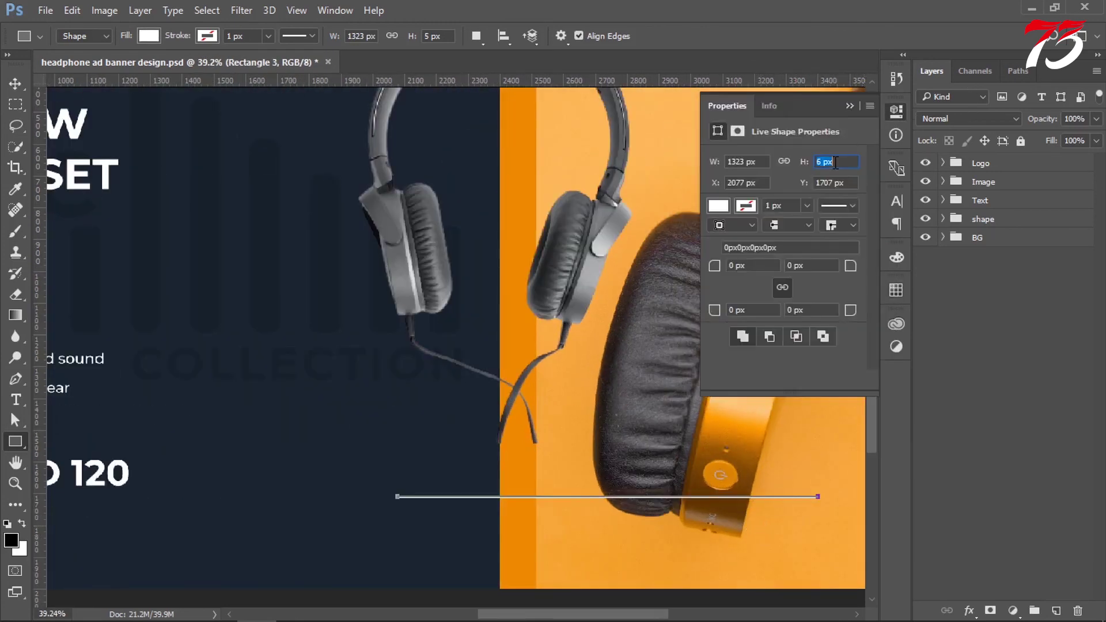
pyautogui.press('Return')
pyautogui.click(851, 107)
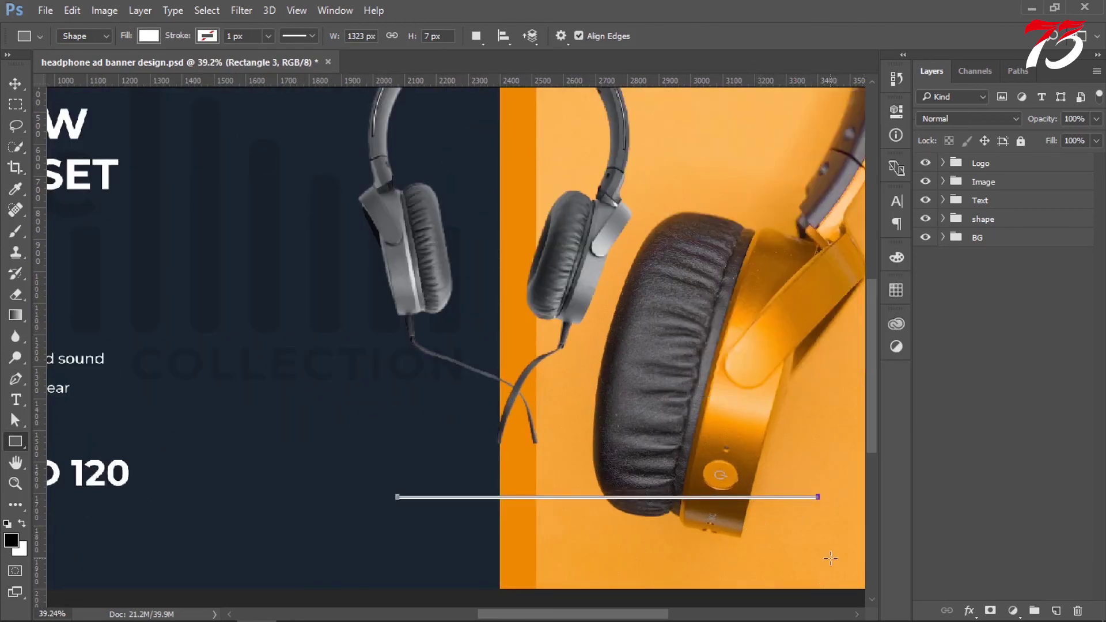
pyautogui.scroll(2, 802, 538)
pyautogui.scroll(2, 685, 497)
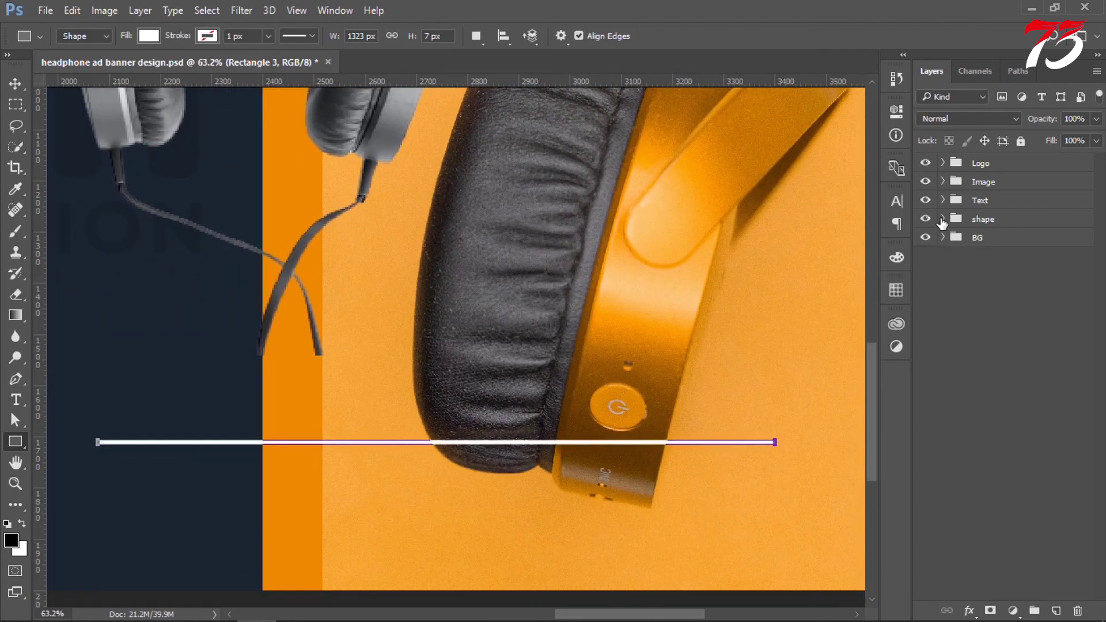
pyautogui.click(943, 219)
# Pen-trace a closed outline around the orange earcup where it overlaps the white line
pyautogui.scroll(2, 660, 419)
pyautogui.scroll(2, 659, 419)
pyautogui.press('p')
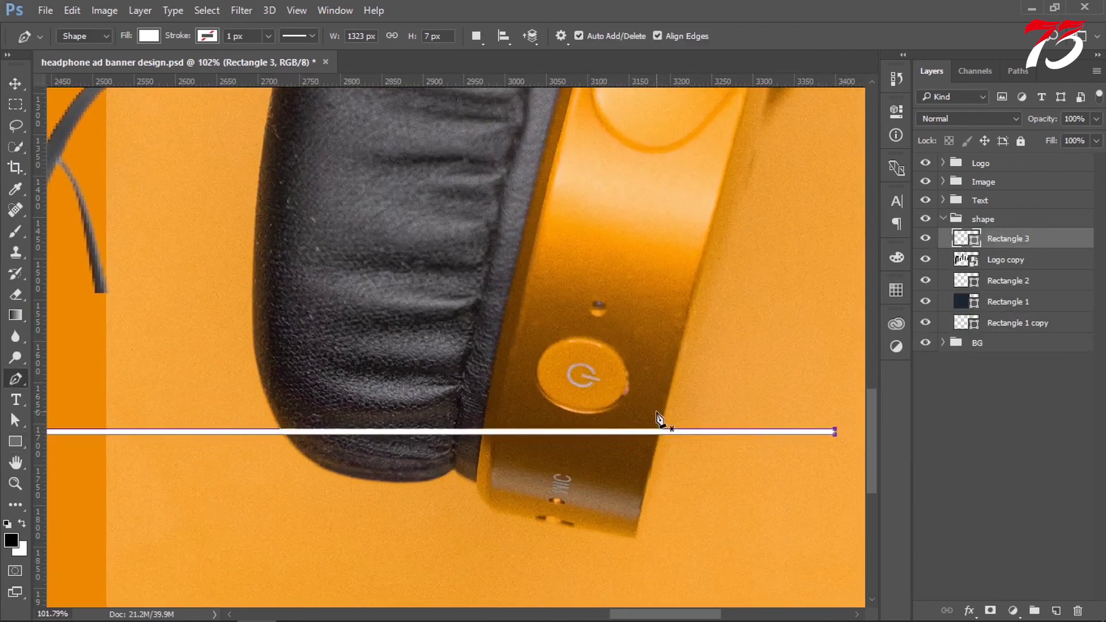
pyautogui.click(662, 416)
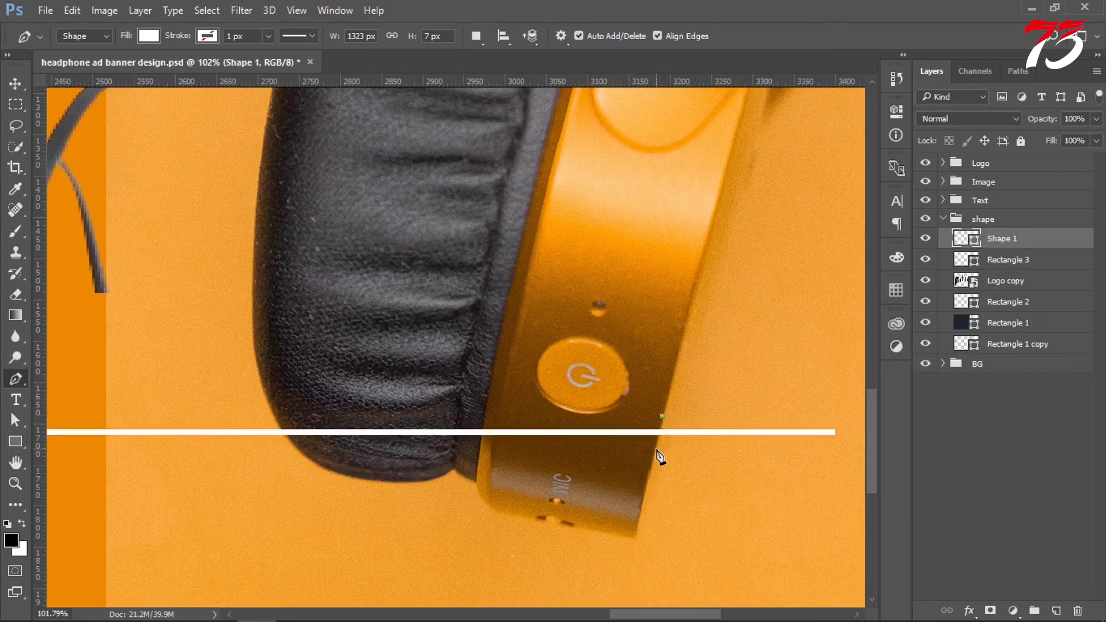
pyautogui.click(657, 449)
pyautogui.click(300, 454)
pyautogui.moveTo(266, 393); pyautogui.dragTo(263, 355)
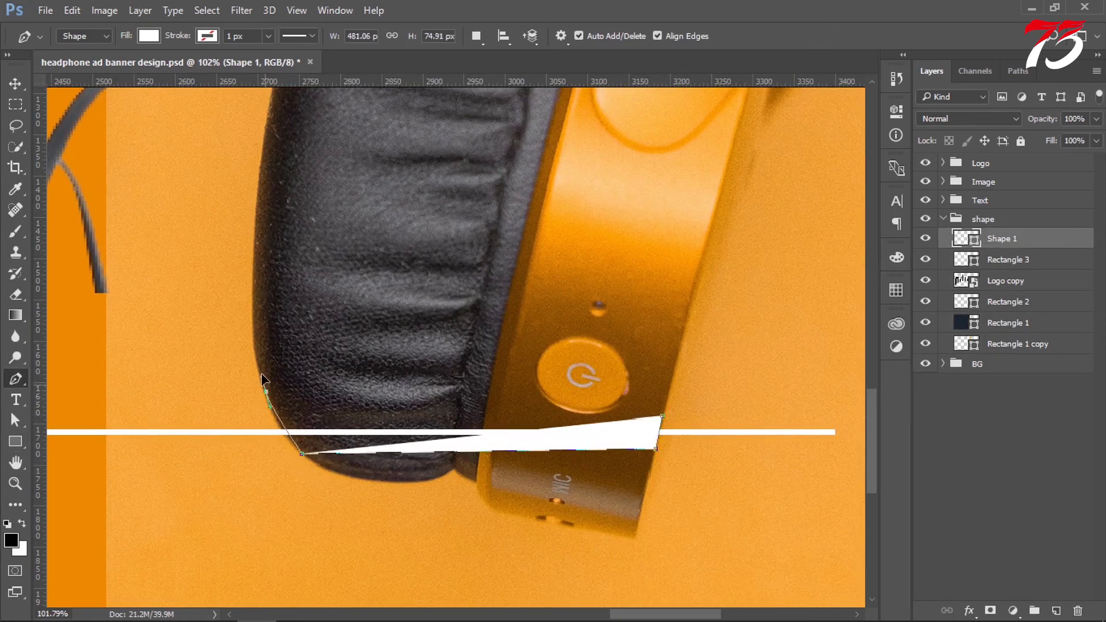
pyautogui.click(664, 418)
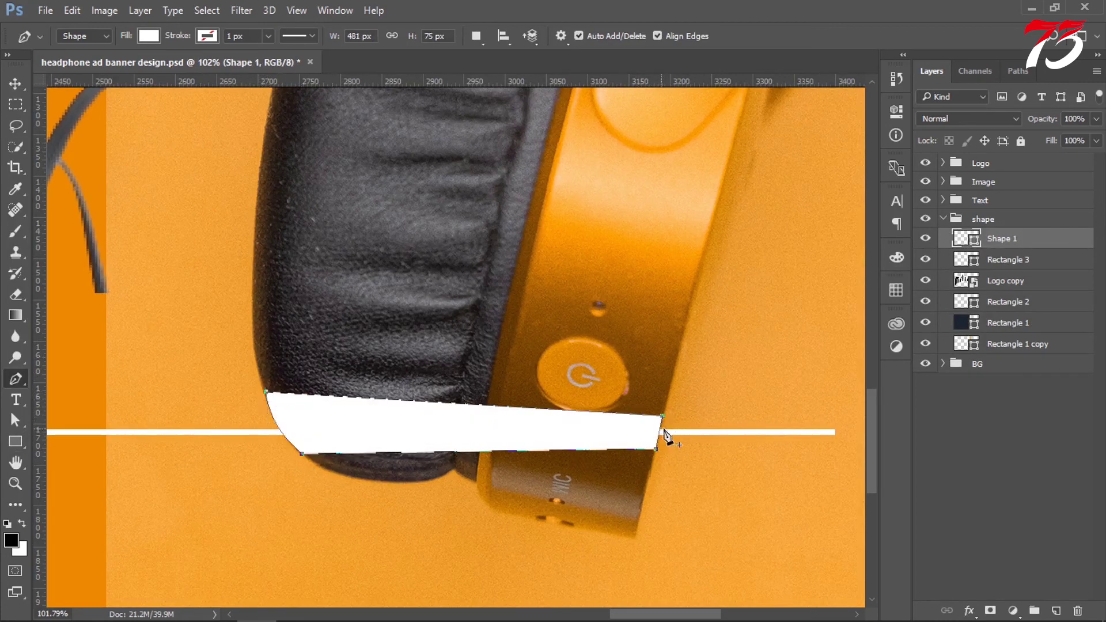
# Rasterize Rectangle 3, erase it inside the earcup selection, and delete Shape 1
pyautogui.keyDown('ctrl'); pyautogui.click(967, 238); pyautogui.keyUp('ctrl')
pyautogui.rightClick(966, 266)
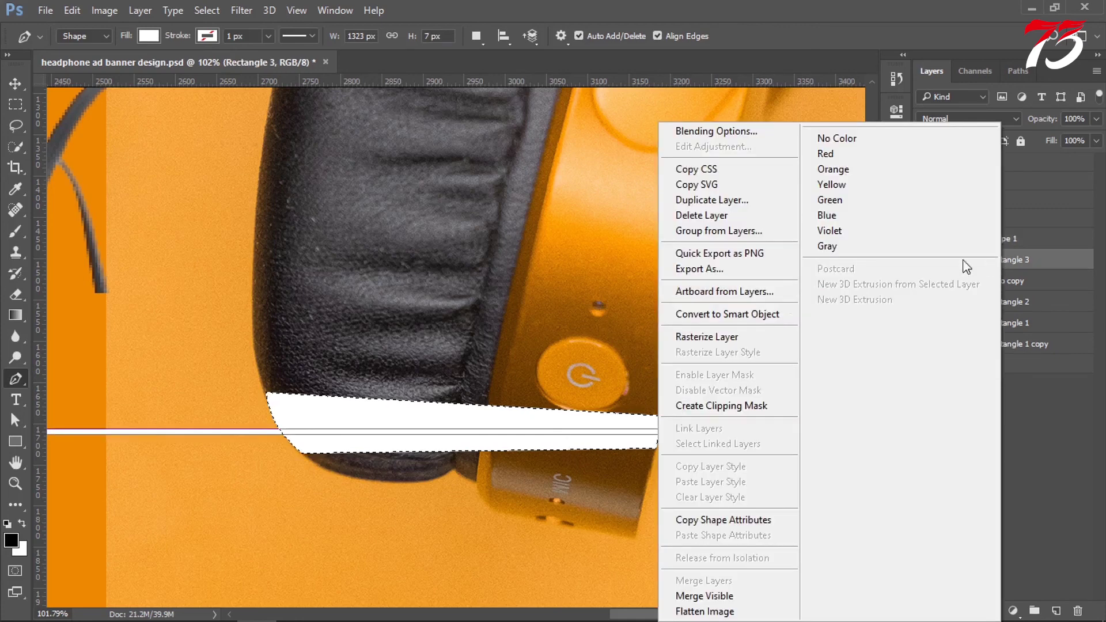
pyautogui.click(741, 336)
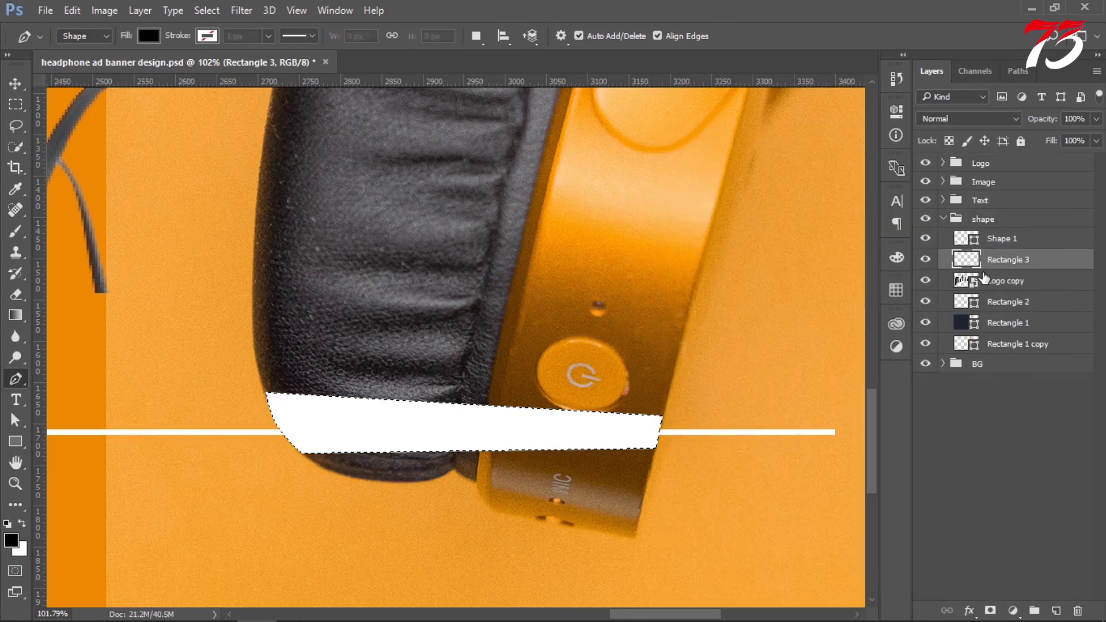
pyautogui.hotkey('ctrl', 'd')
pyautogui.click(994, 245)
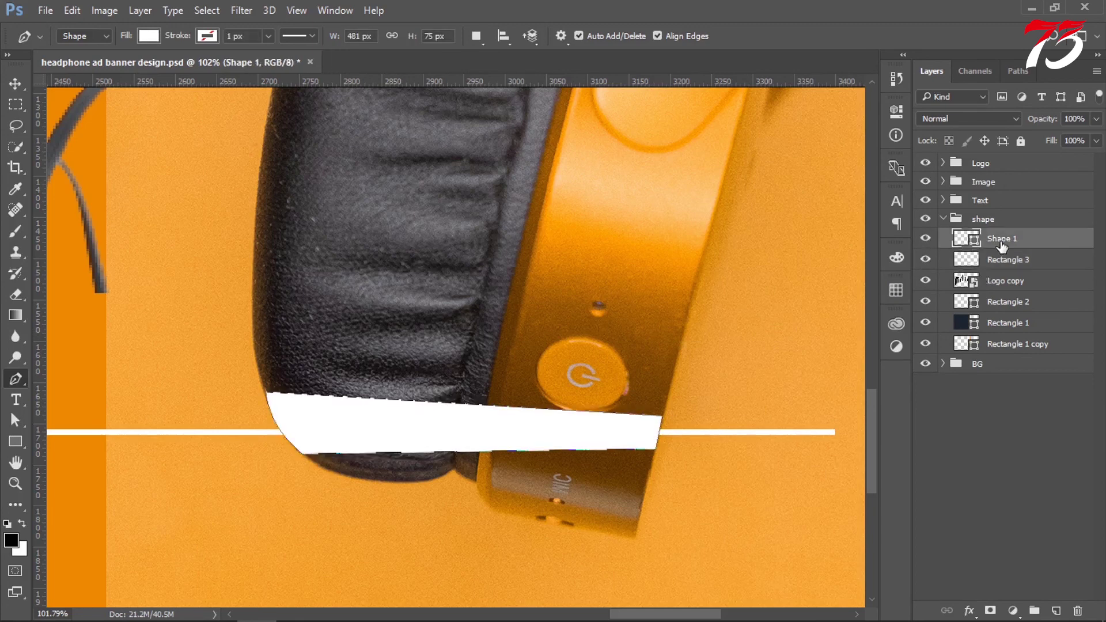
pyautogui.press('Delete')
pyautogui.keyDown('alt'); pyautogui.scroll(-3, 571, 470); pyautogui.keyUp('alt')
pyautogui.keyDown('alt'); pyautogui.scroll(-2, 720, 398); pyautogui.keyUp('alt')
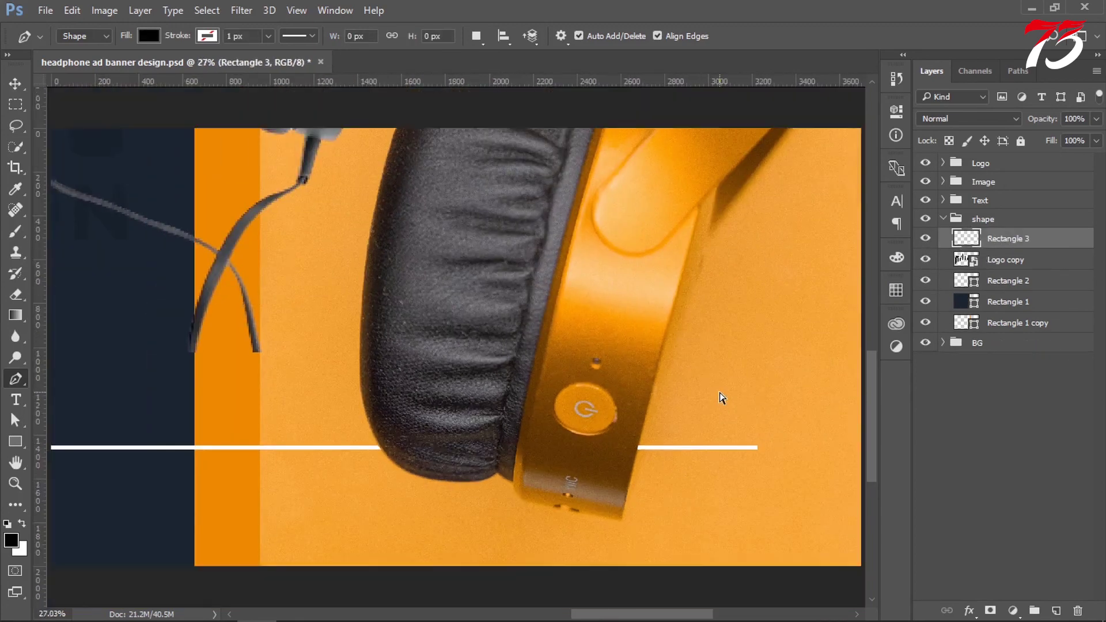
pyautogui.keyDown('alt'); pyautogui.scroll(-3, 720, 398); pyautogui.keyUp('alt')
pyautogui.keyDown('alt'); pyautogui.scroll(2, 123, 561); pyautogui.keyUp('alt')
# Draw a small circle with the Ellipse tool below the EUR 150 / USD 120 price
pyautogui.moveTo(136, 534); pyautogui.dragTo(277, 486)
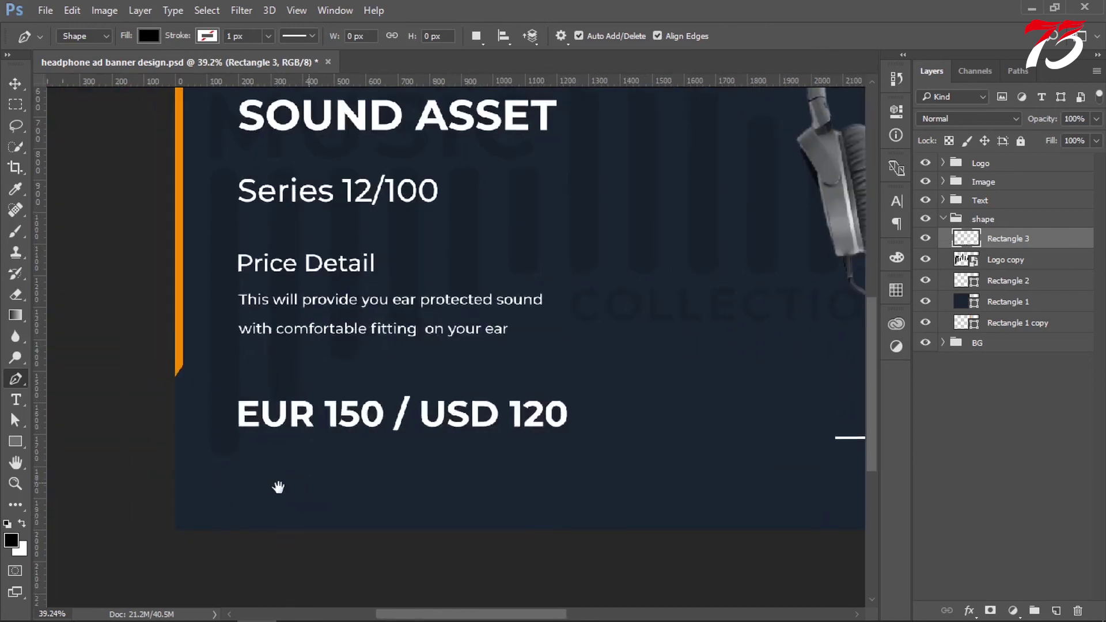
pyautogui.rightClick(15, 441)
pyautogui.click(74, 459)
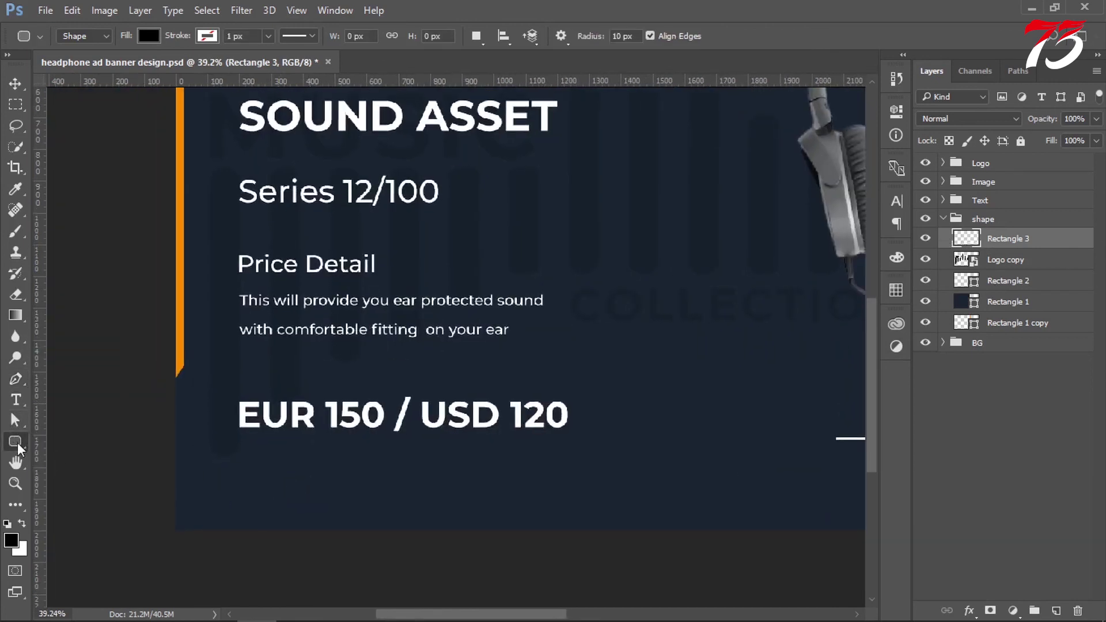
pyautogui.rightClick(19, 450)
pyautogui.click(75, 474)
pyautogui.moveTo(255, 460); pyautogui.dragTo(313, 499)
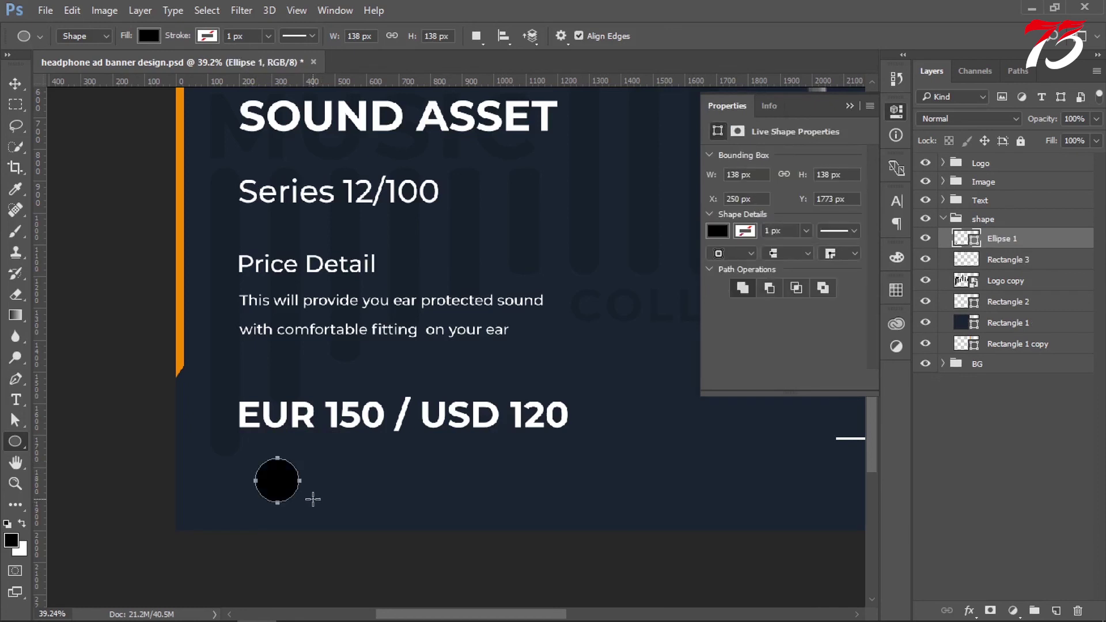
# Give the circle no fill and a 15 px orange stroke, then shrink it to about 128 px
pyautogui.click(747, 234)
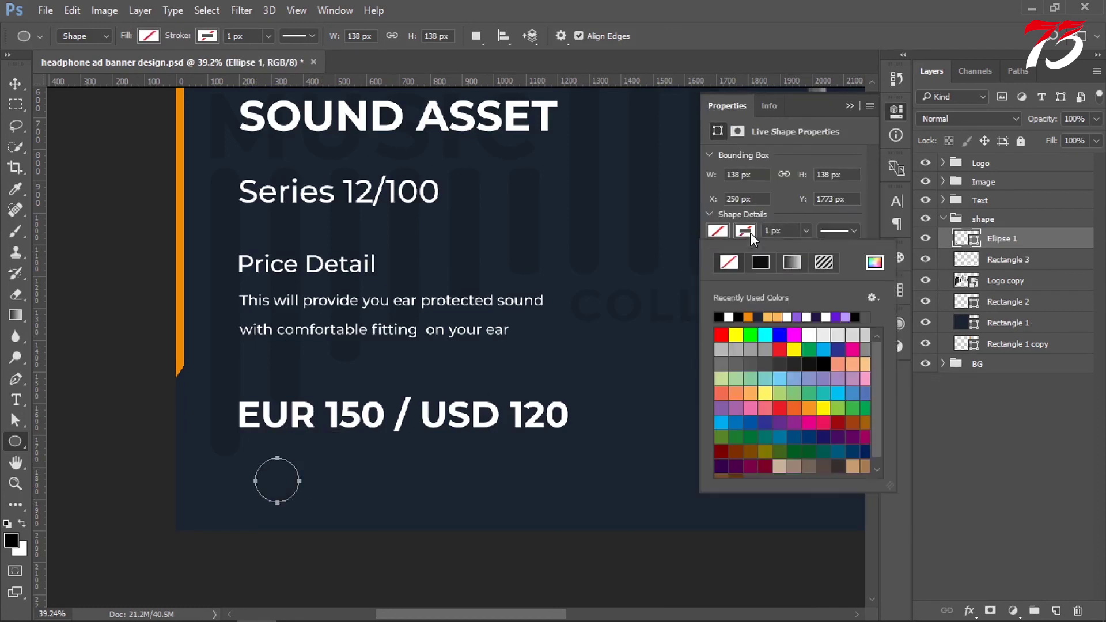
pyautogui.click(748, 317)
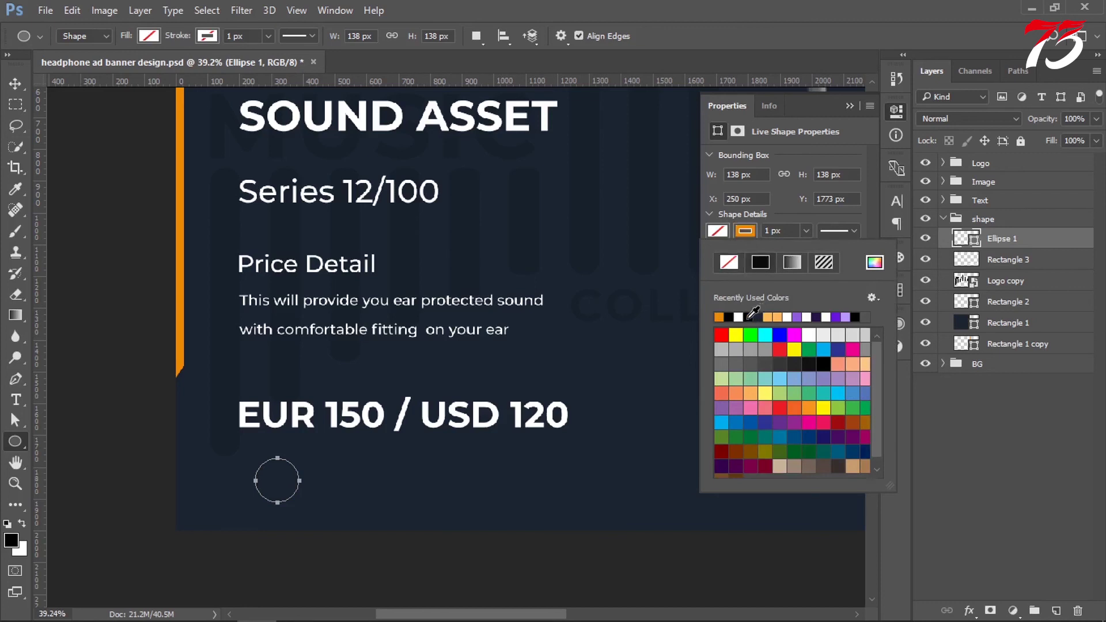
pyautogui.click(783, 230)
pyautogui.write('5')
pyautogui.press('Return')
pyautogui.press('Return')
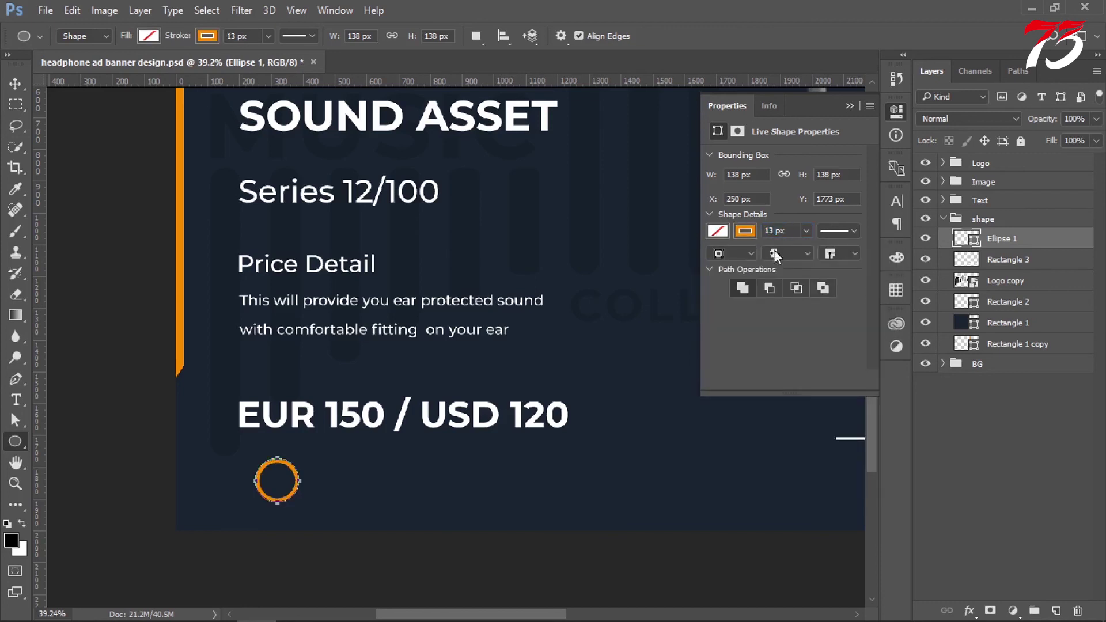
pyautogui.write('15')
pyautogui.press('Return')
pyautogui.hotkey('ctrl', 't')
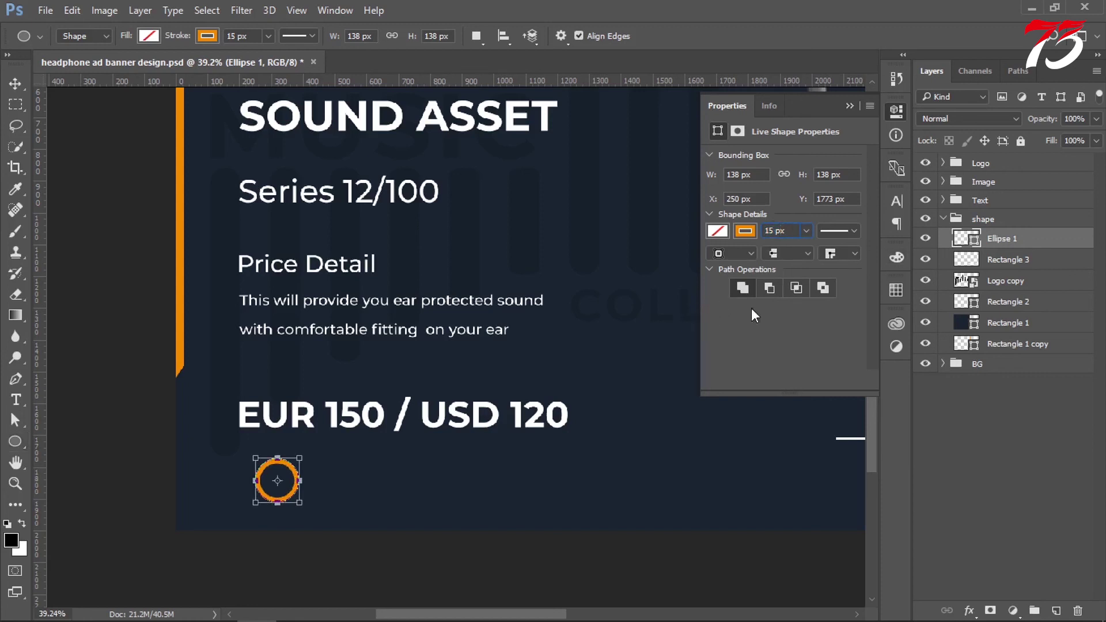
pyautogui.moveTo(299, 506); pyautogui.dragTo(300, 505)
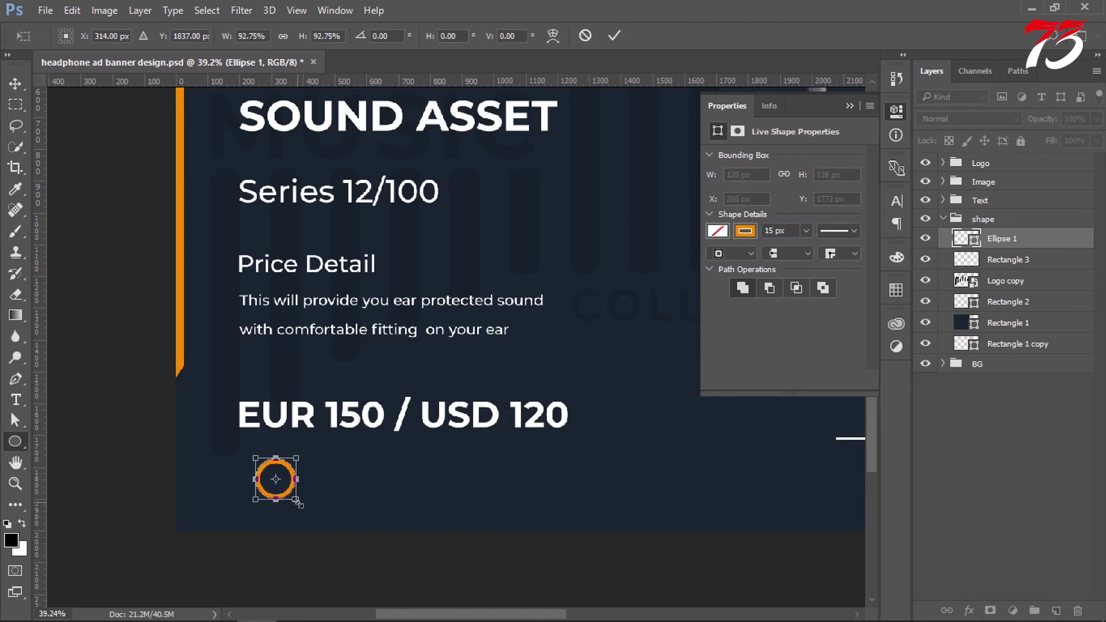
pyautogui.press('Return')
# Left-align Ellipse 1 with the price text, then collapse the shape, Price and Text groups
pyautogui.press('v')
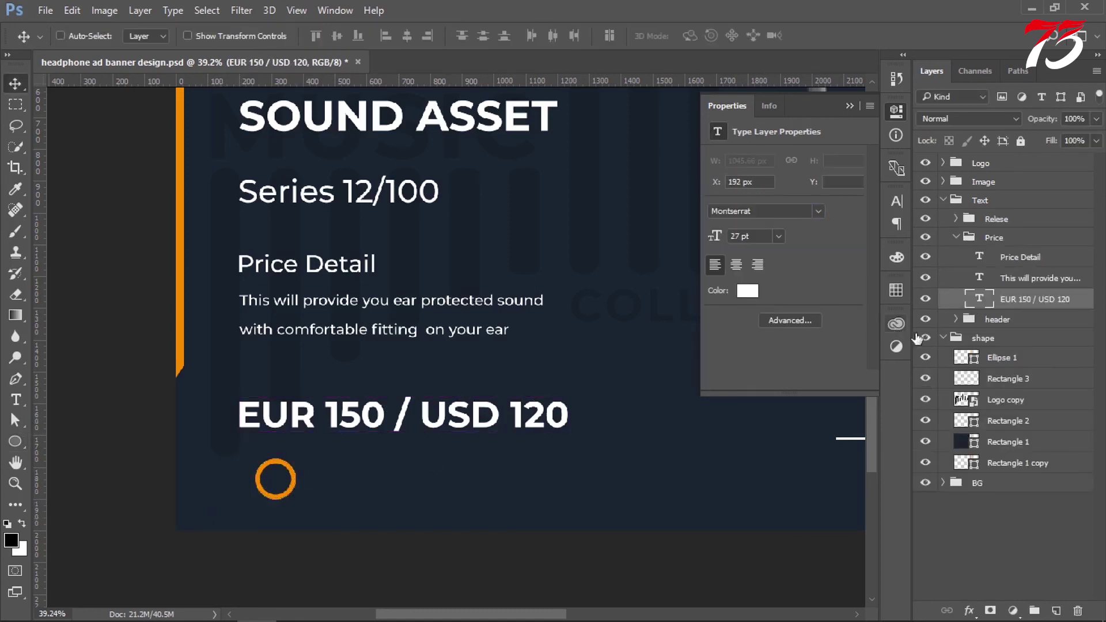
pyautogui.keyDown('ctrl'); pyautogui.click(979, 299); pyautogui.keyUp('ctrl')
pyautogui.click(1002, 357)
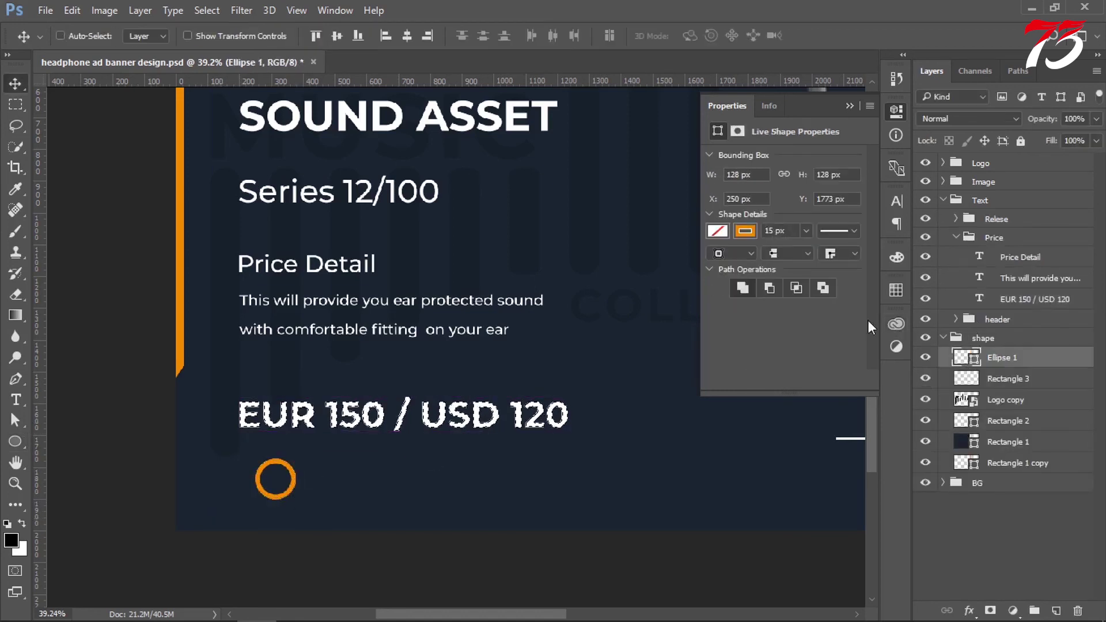
pyautogui.click(386, 36)
pyautogui.hotkey('ctrl', 'd')
pyautogui.click(944, 338)
pyautogui.click(957, 237)
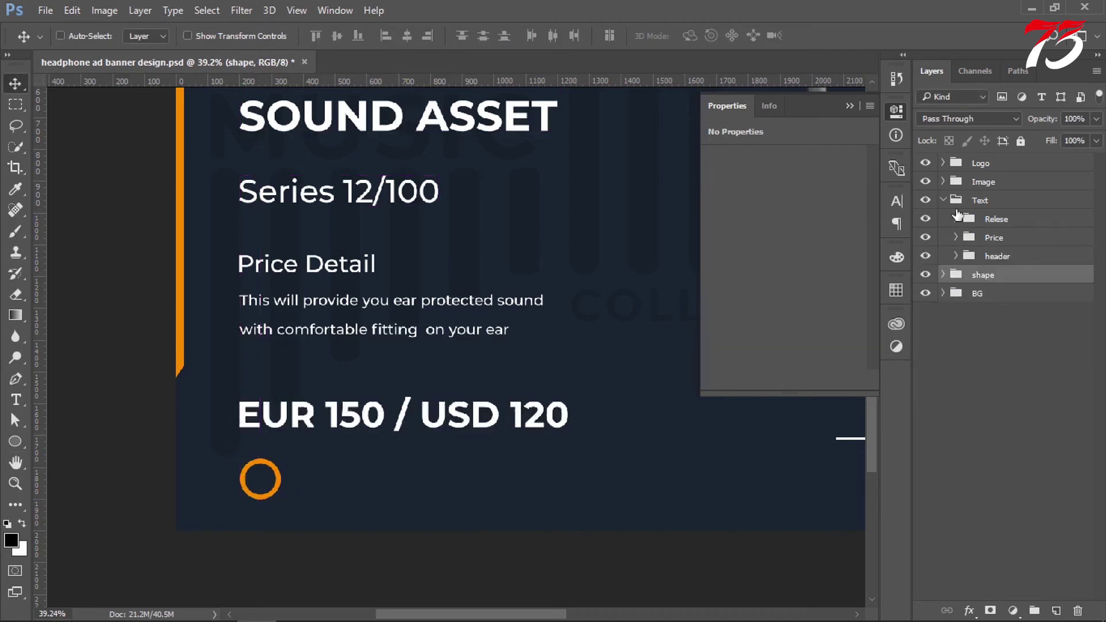
pyautogui.click(943, 200)
pyautogui.hotkey('ctrl', '0')
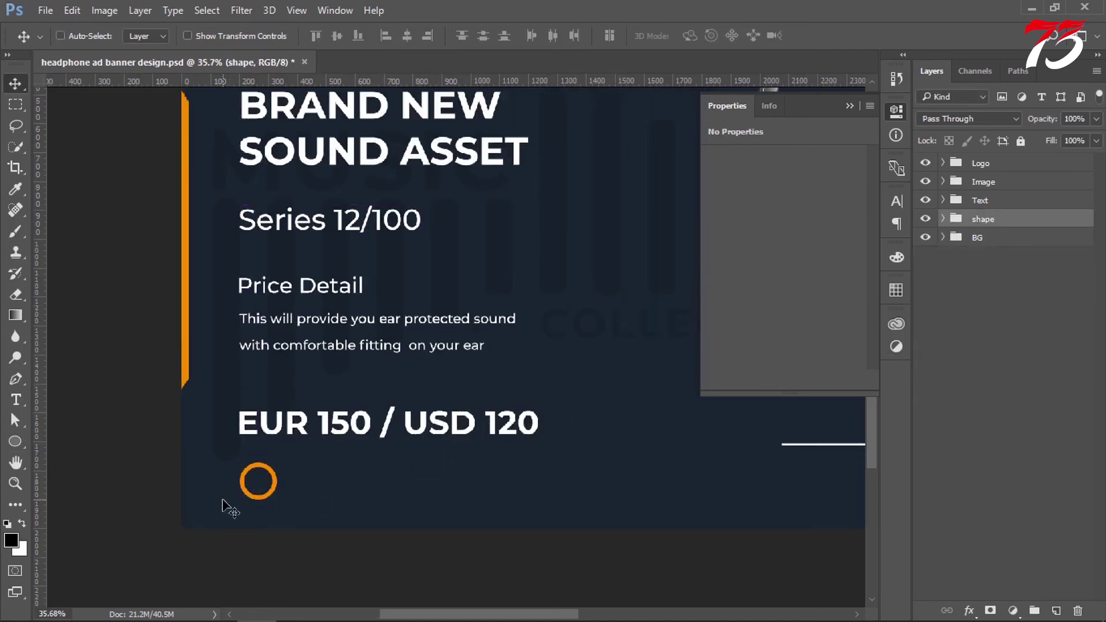
# Rename the shape layer group in the Layers panel to "shape design"
pyautogui.click(849, 106)
pyautogui.scroll(-1, 729, 303)
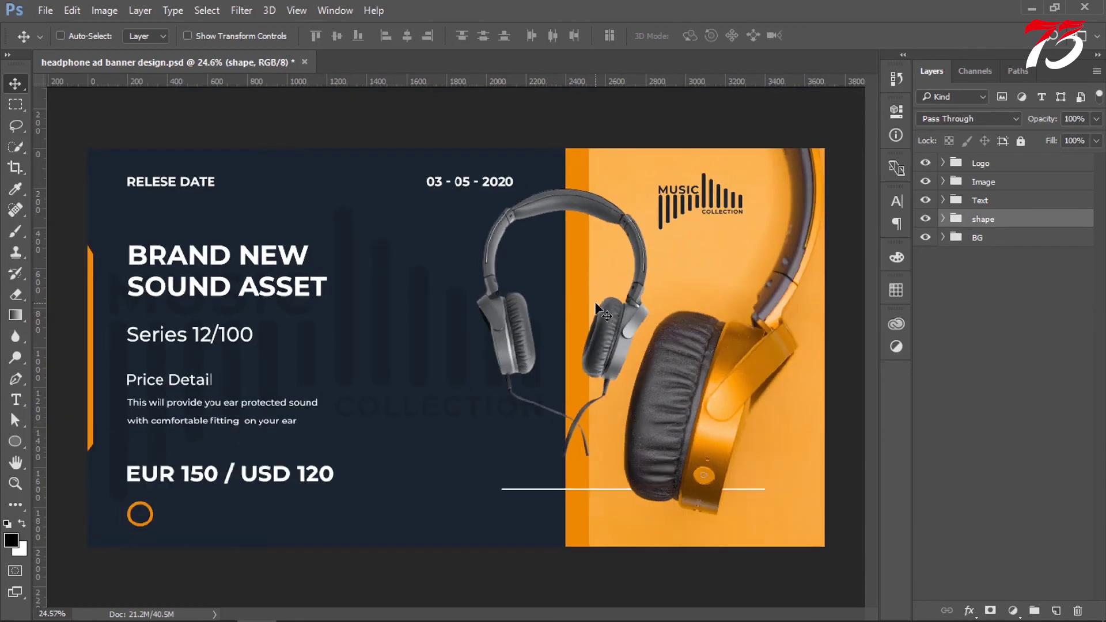
pyautogui.doubleClick(986, 222)
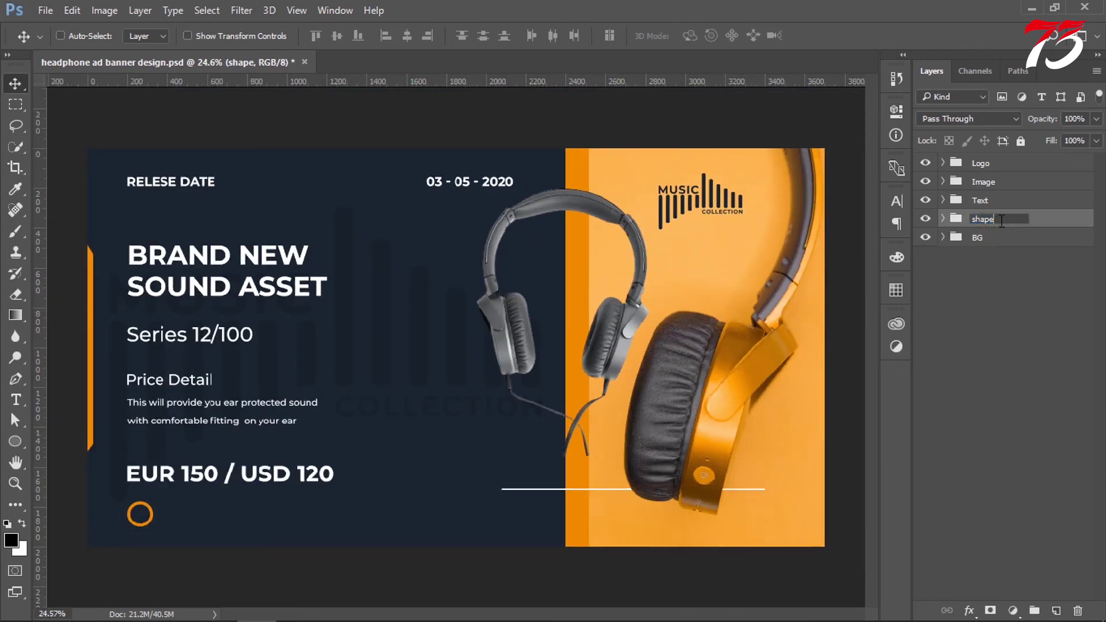
pyautogui.write('design')
pyautogui.press('Return')
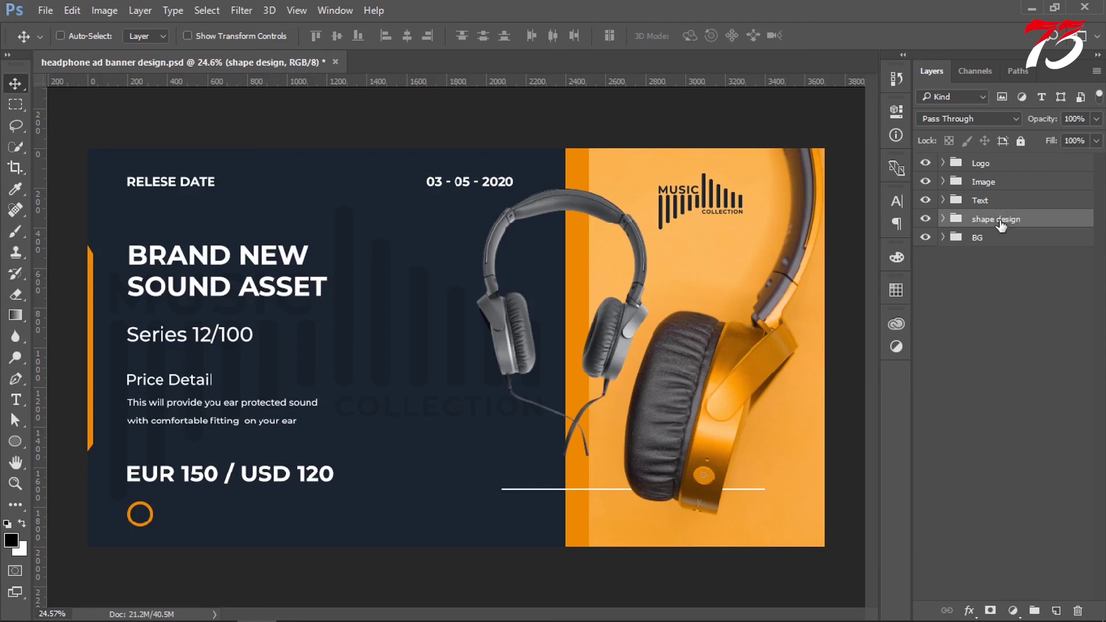